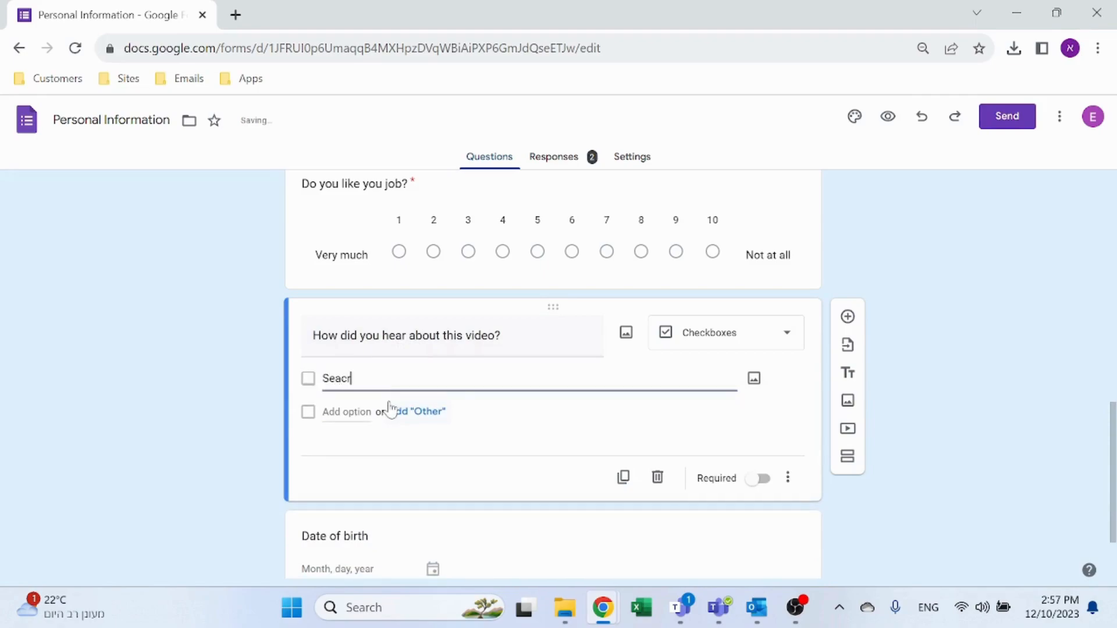
- Add the options "Search", "Website" and "Other" to the question "How did you hear about this video?"
key("Tab")
left_click(323, 411)
type("Website")
left_click(428, 446)
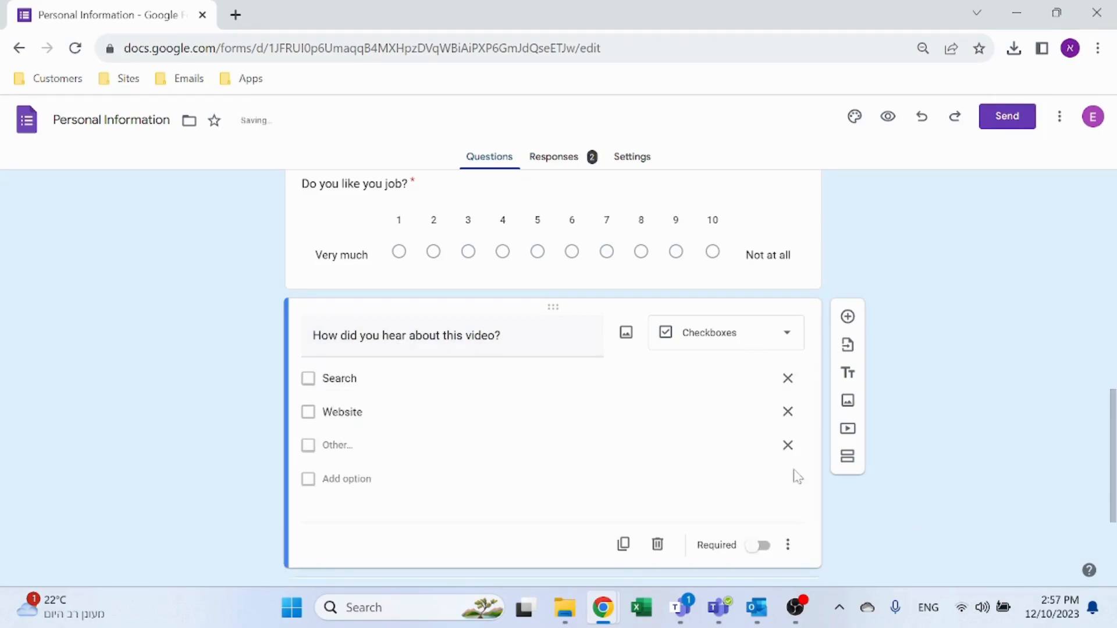
- Preview the form and change the Department answer to Finance only, clearing Sales and Marketing
left_click(888, 116)
scroll(527, 398, "down", 5)
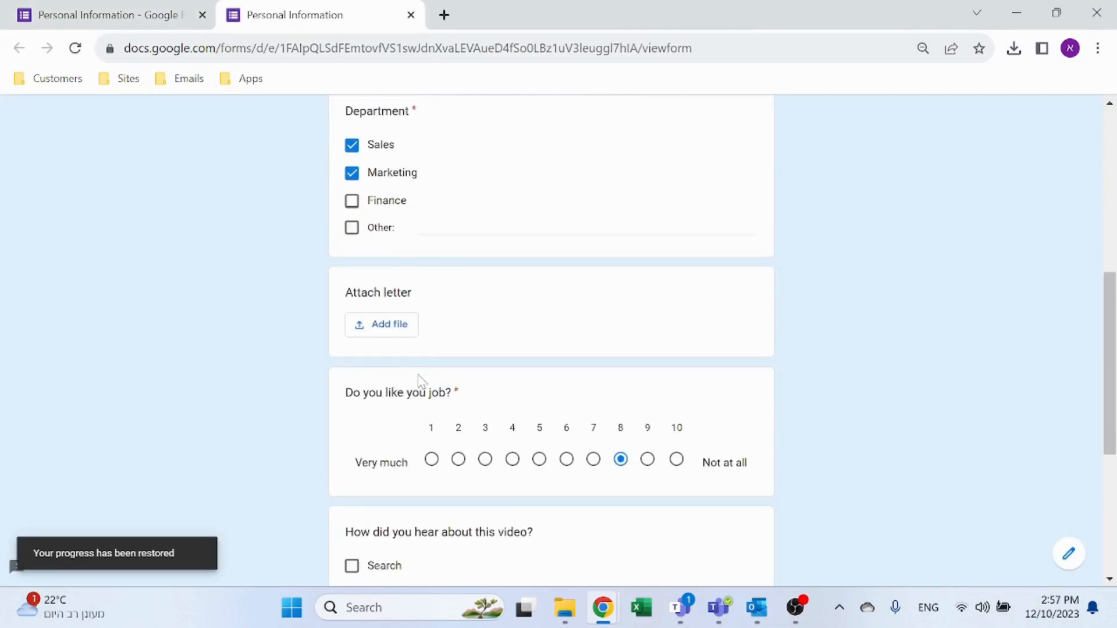
scroll(418, 378, "up", 1)
left_click(352, 233)
left_click(352, 261)
left_click(353, 288)
- Rate the job question 5 in the preview and tick an answer further down the form
scroll(605, 375, "down", 3)
left_click(539, 371)
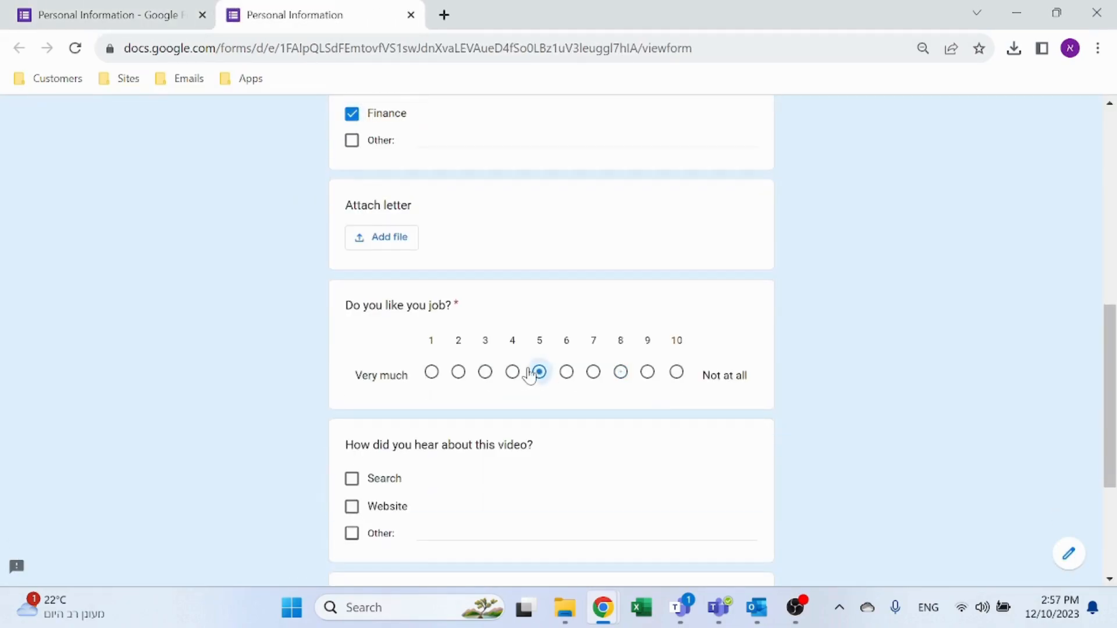
scroll(407, 361, "down", 4)
left_click(352, 278)
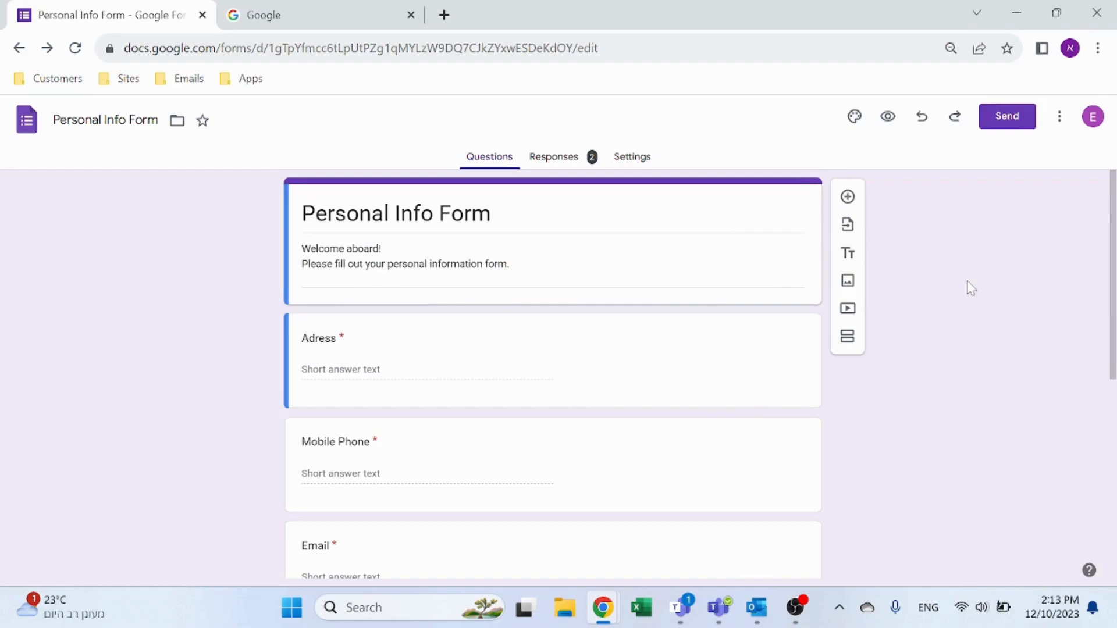
scroll(563, 403, "down", 7)
scroll(456, 416, "up", 7)
- Go from the Google homepage to Google Forms and create a new blank form
left_click(277, 13)
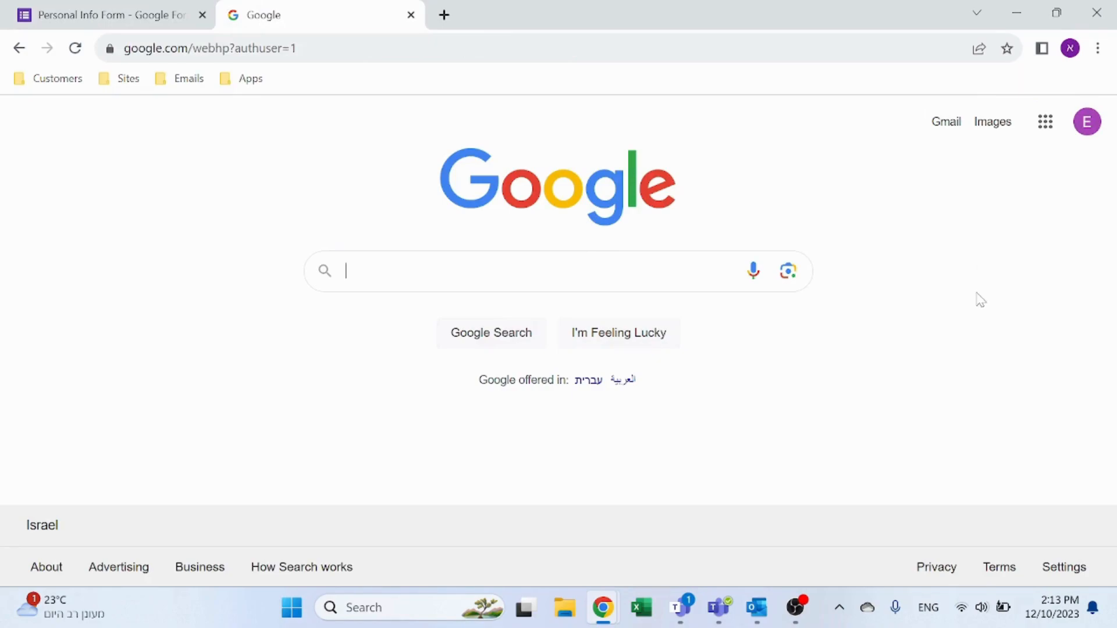
left_click(1051, 125)
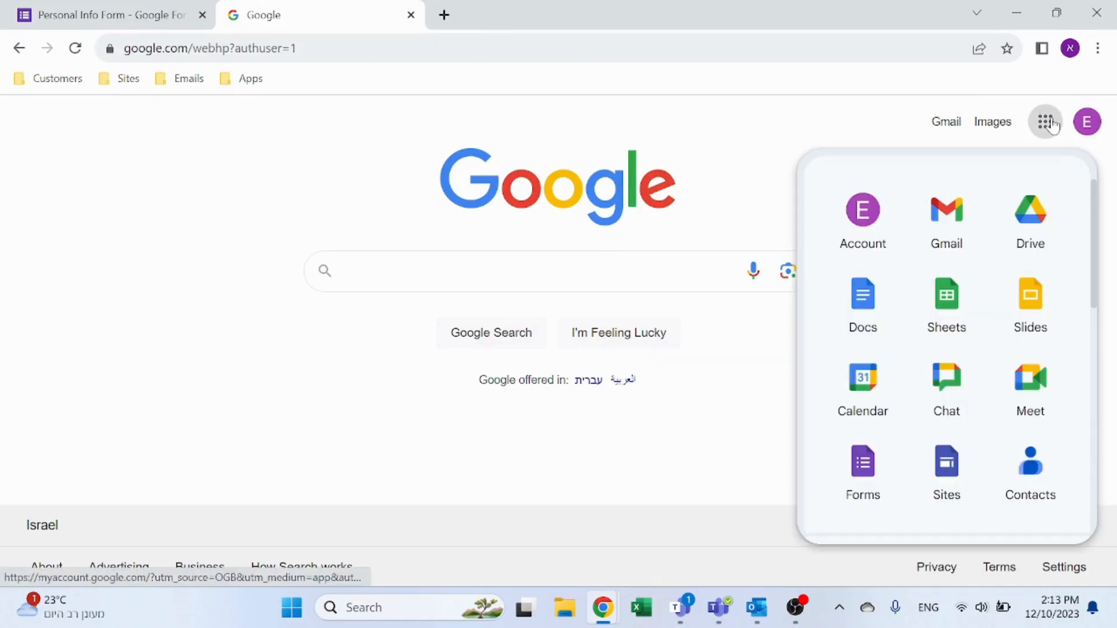
left_click(872, 474)
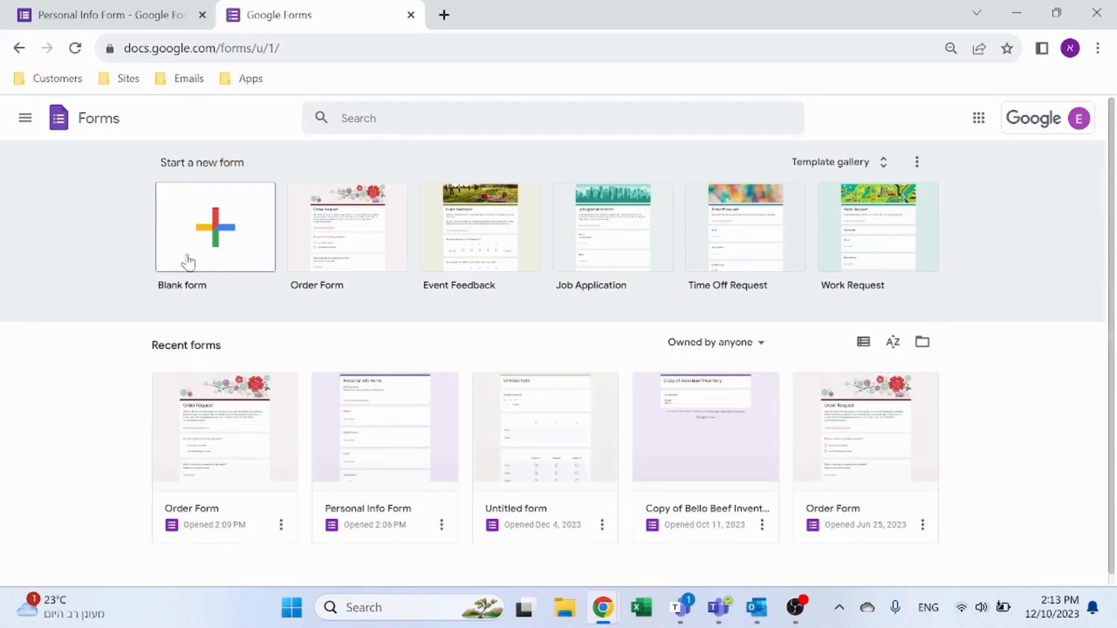
left_click(259, 238)
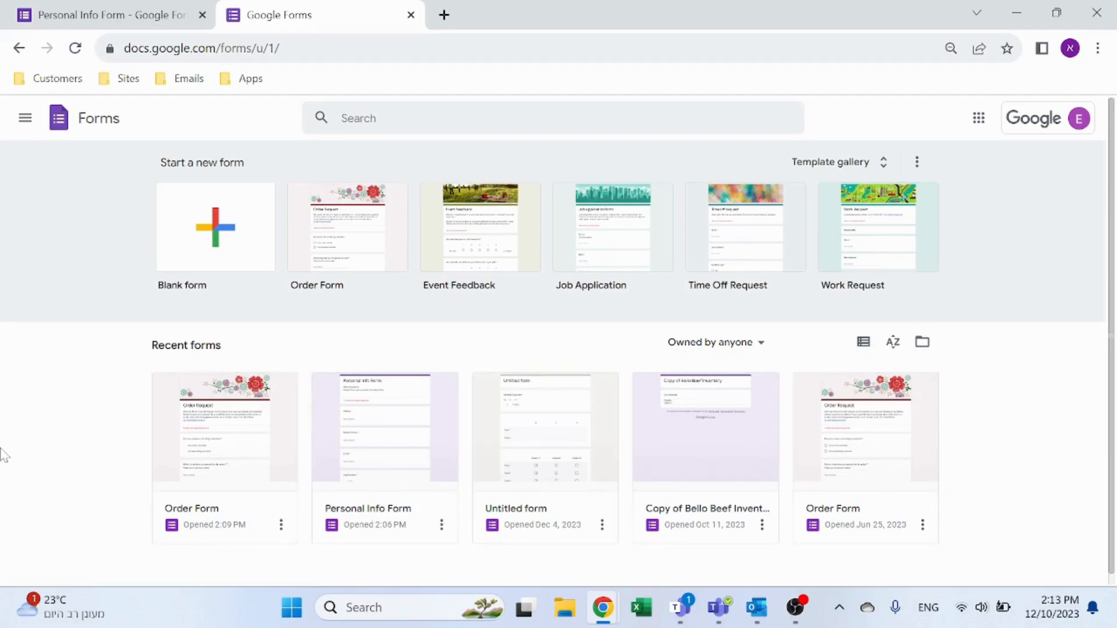
left_click(204, 239)
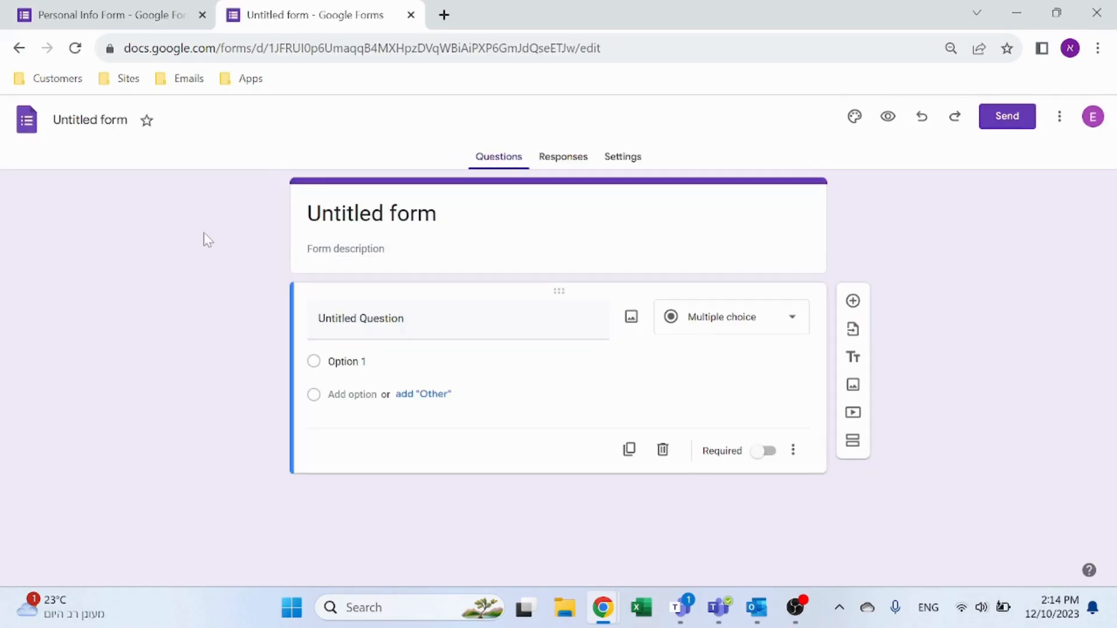
- Title the new form "Personal Information"
left_click(407, 214)
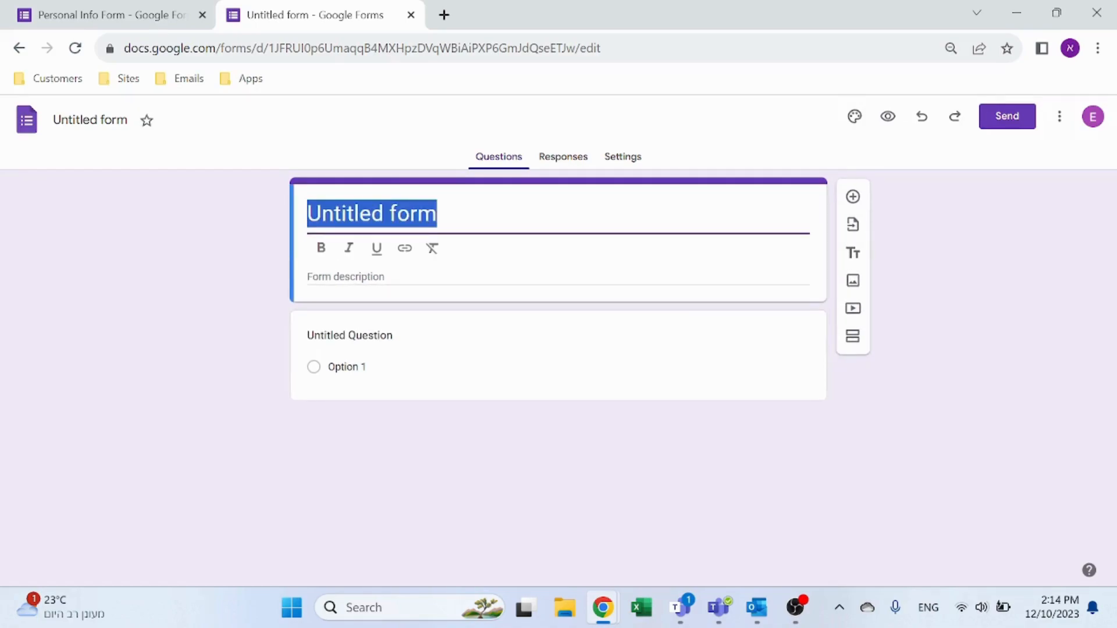
type("P")
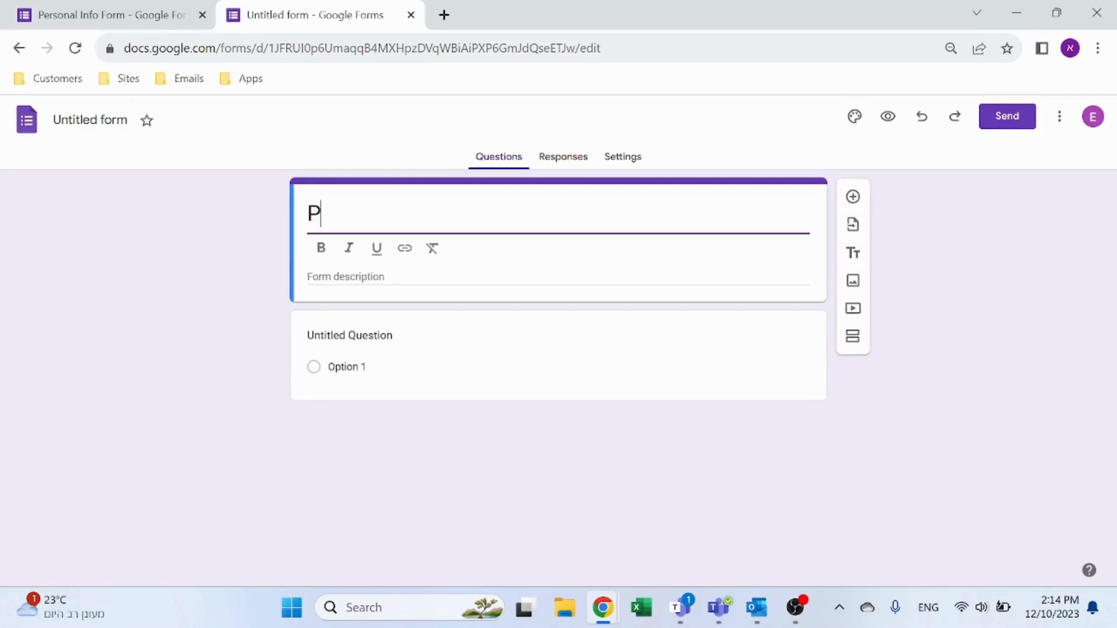
type("ersonal Info")
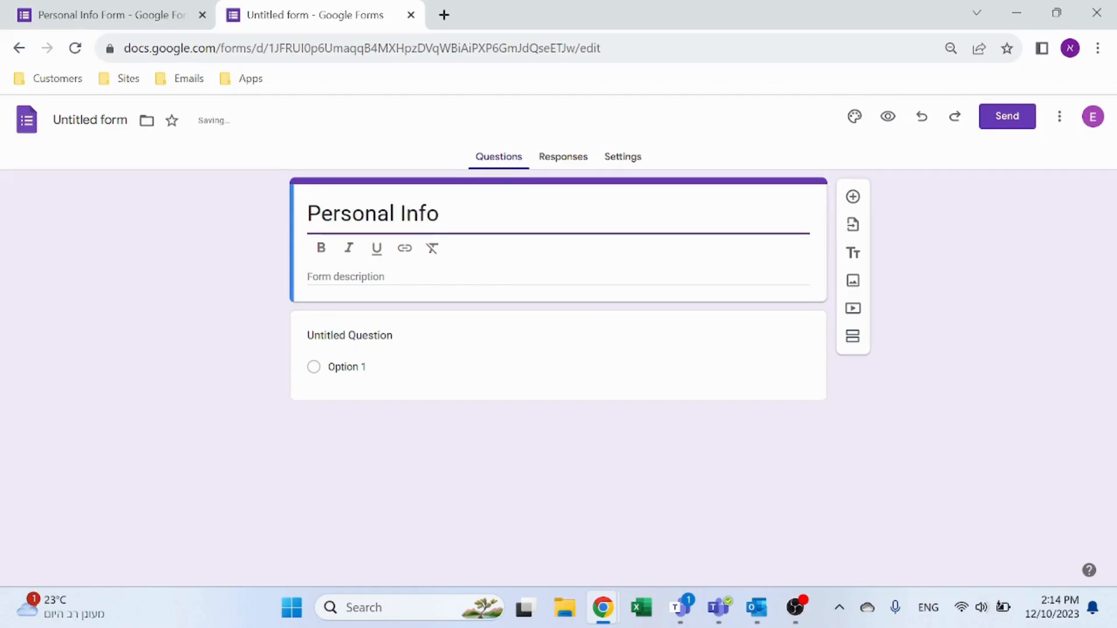
type("r")
type("rmation F")
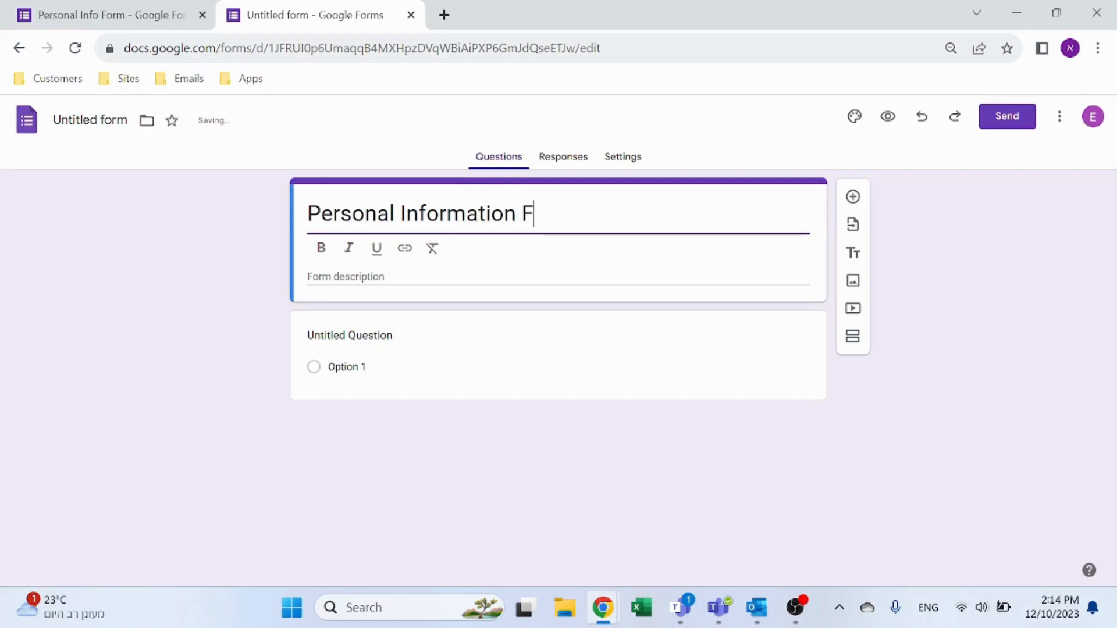
key("BackSpace")
- Enter the form description "Welcome to the team! Please fill out this form."
left_click(417, 281)
type("Welc")
type("co")
type("come")
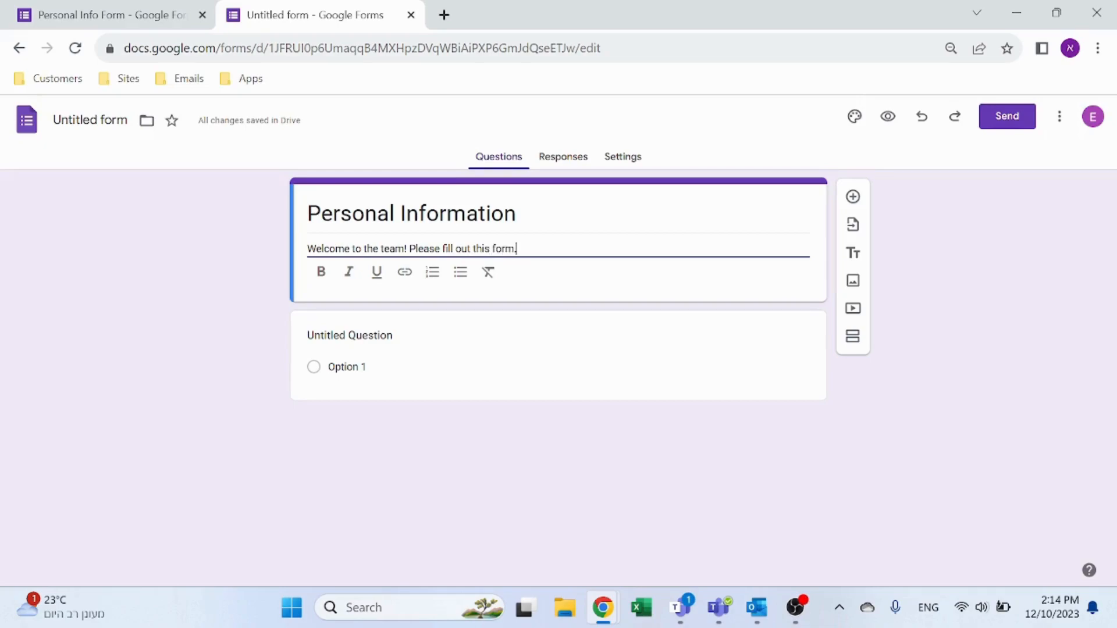
- Try italic and underline formatting on the form description
key("ctrl+a")
left_click(351, 280)
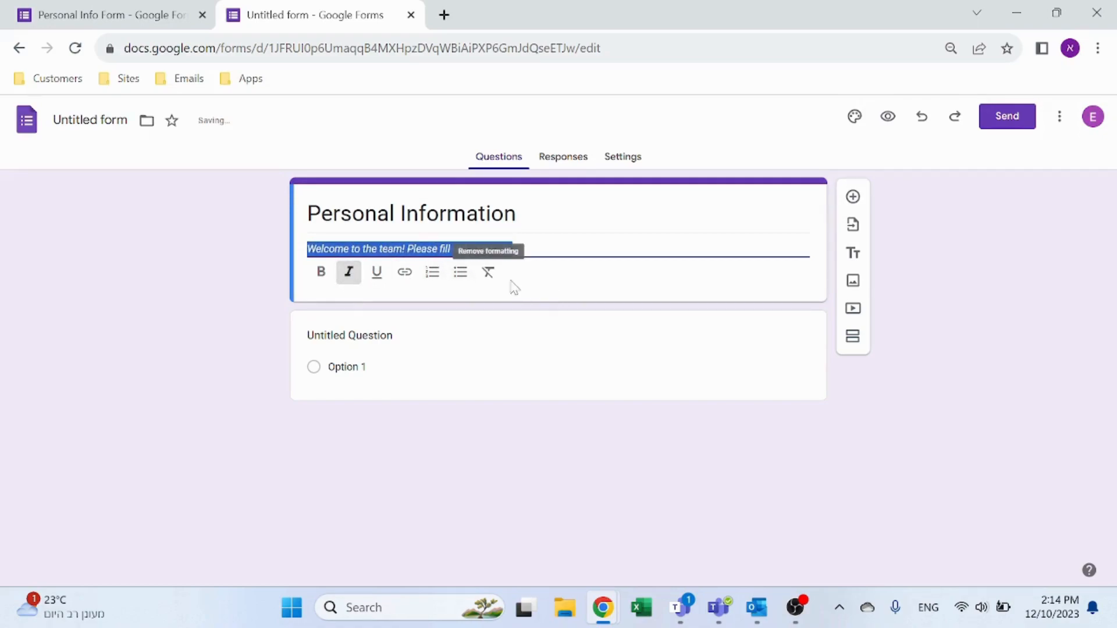
left_click(376, 273)
left_click(356, 281)
left_click(966, 317)
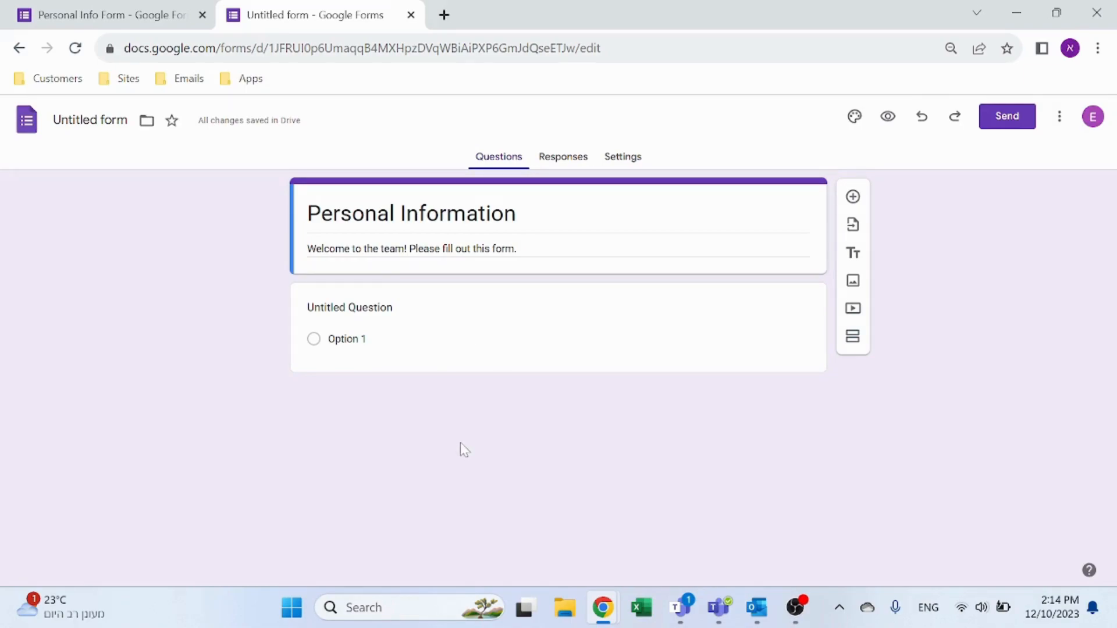
- Add a short-answer question titled "Address" and make it required
left_click(853, 198)
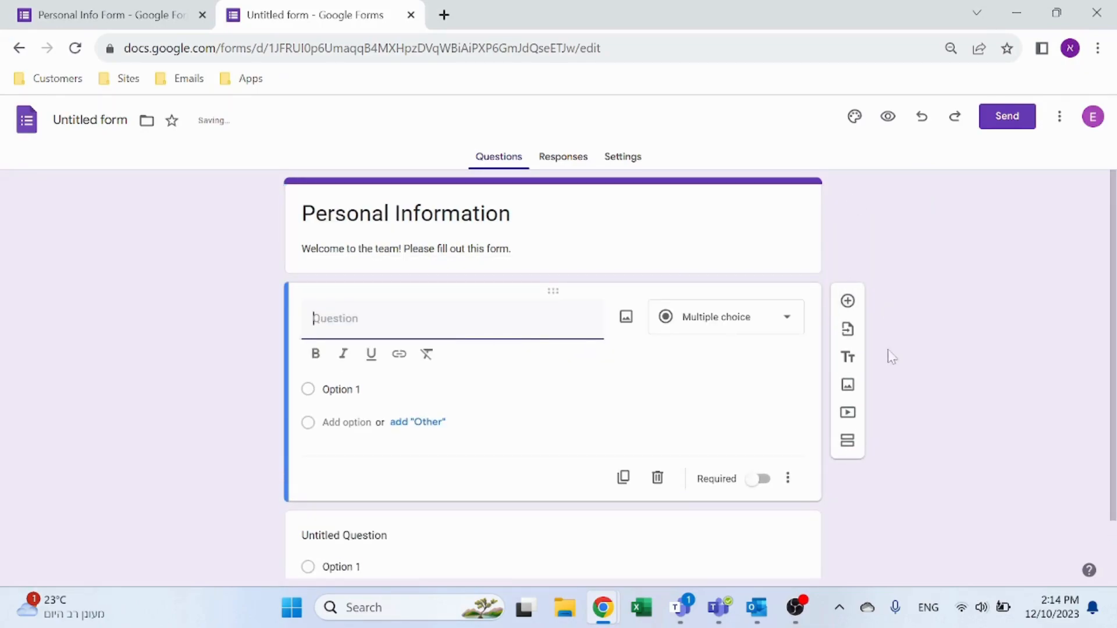
left_click(788, 277)
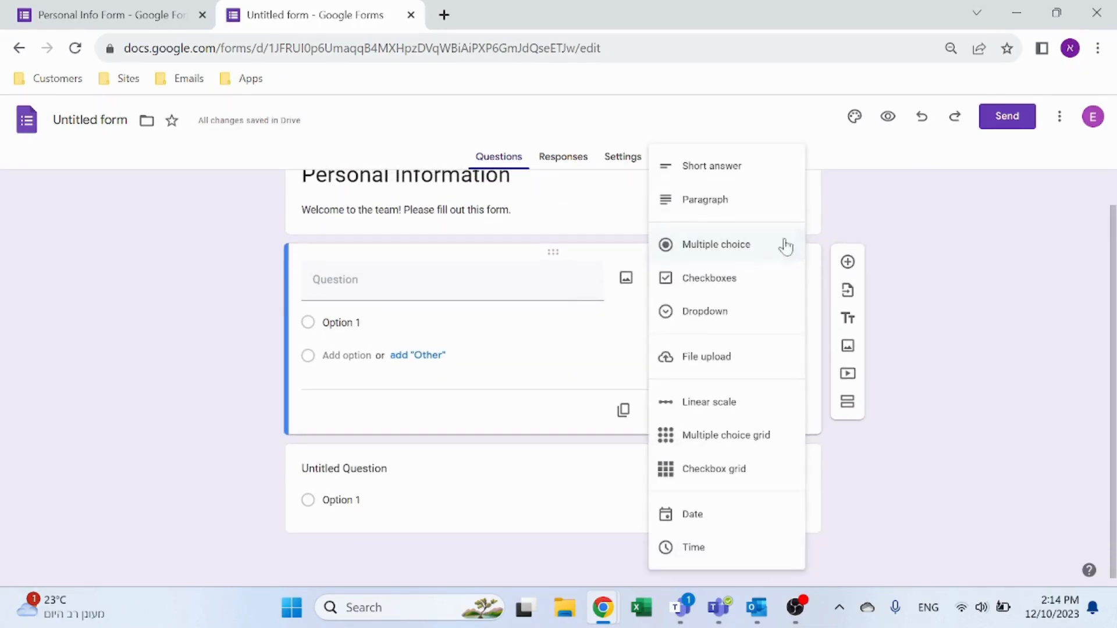
left_click(766, 175)
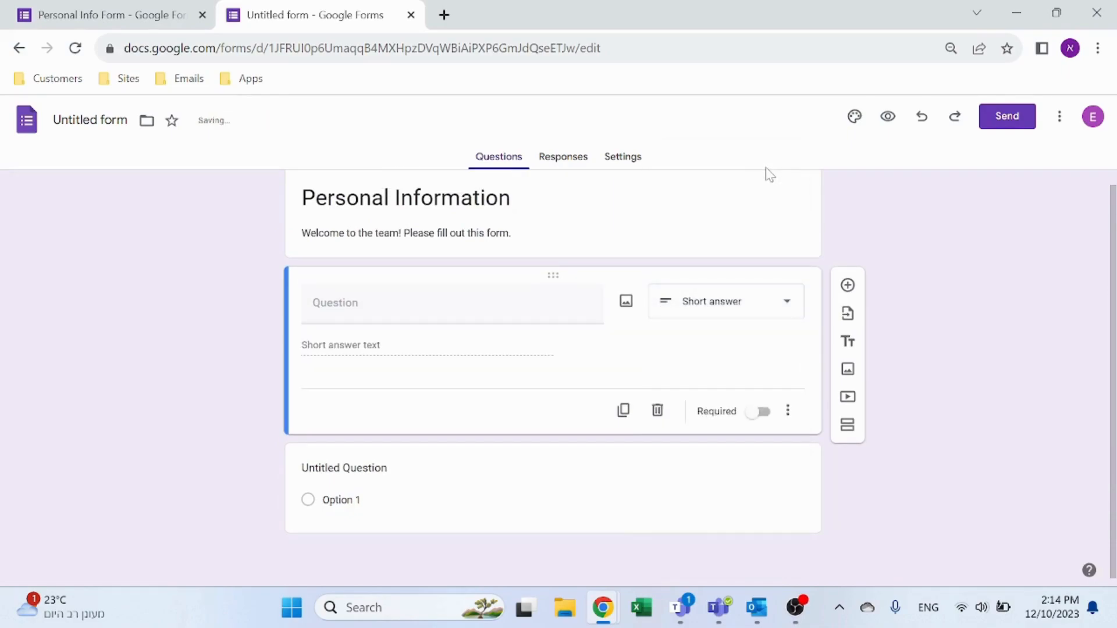
left_click(451, 303)
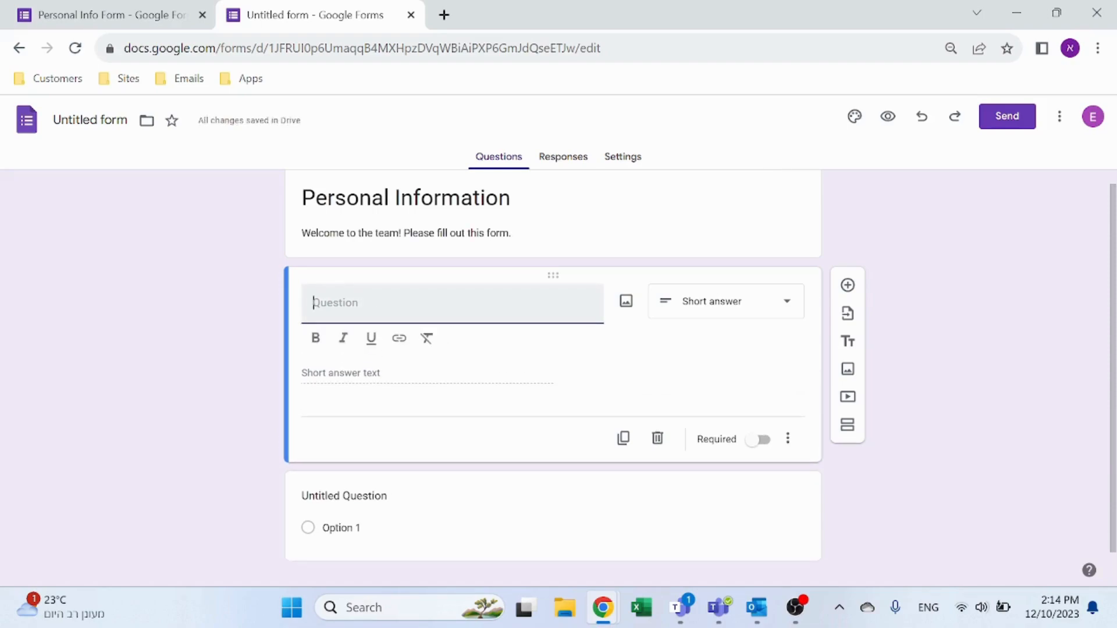
type("Address")
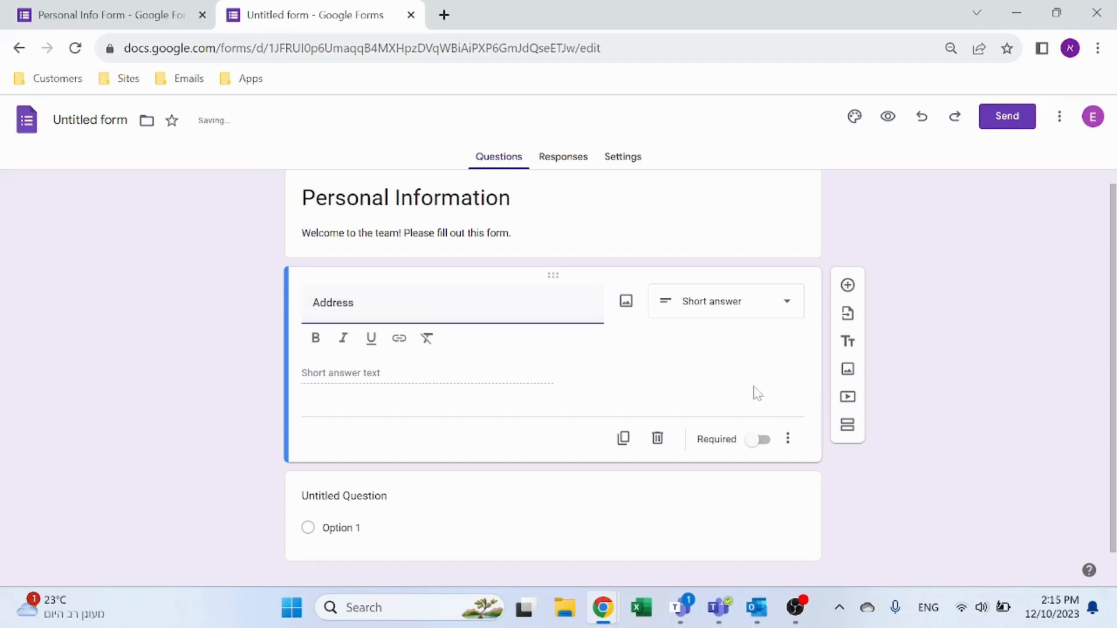
left_click(757, 393)
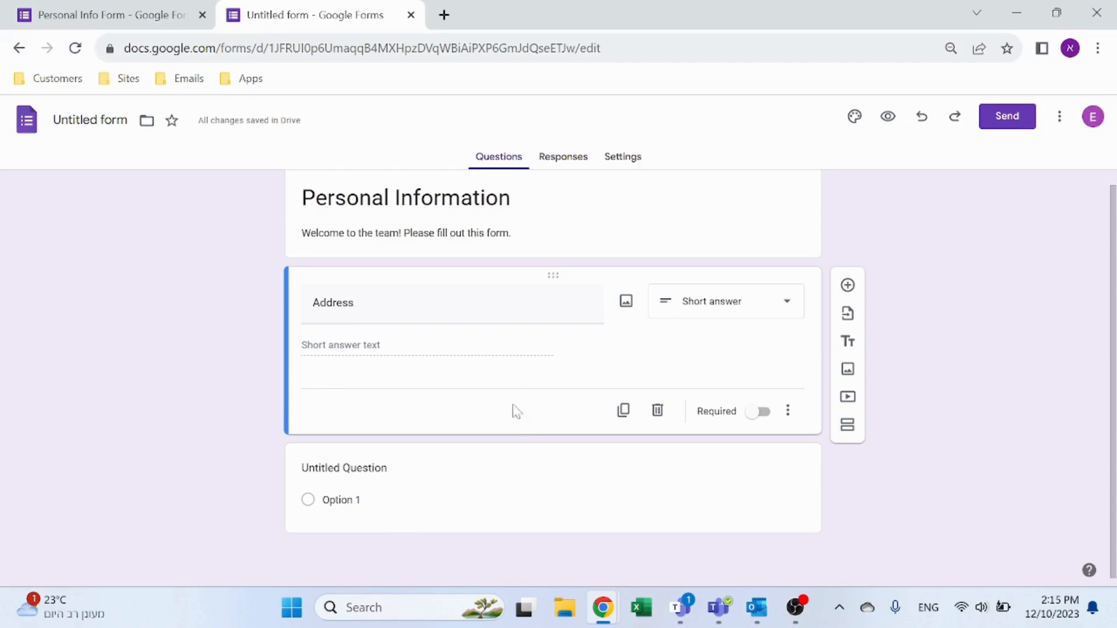
left_click(757, 417)
- Try response validation on the Address question with Length, Regular expression and Text rules, and remove it
left_click(788, 414)
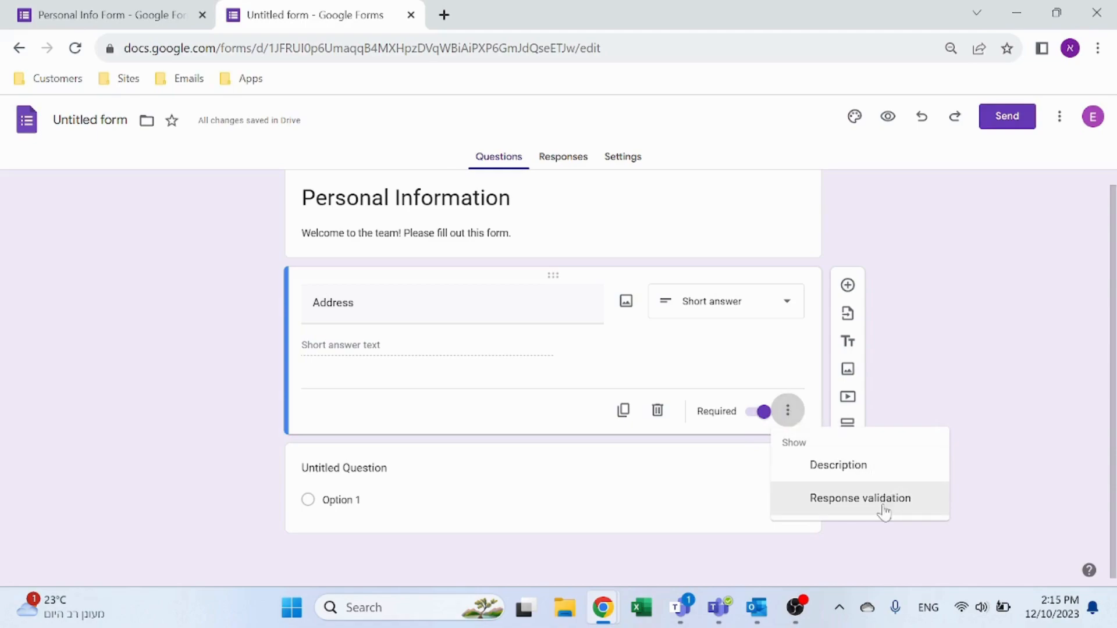
left_click(860, 498)
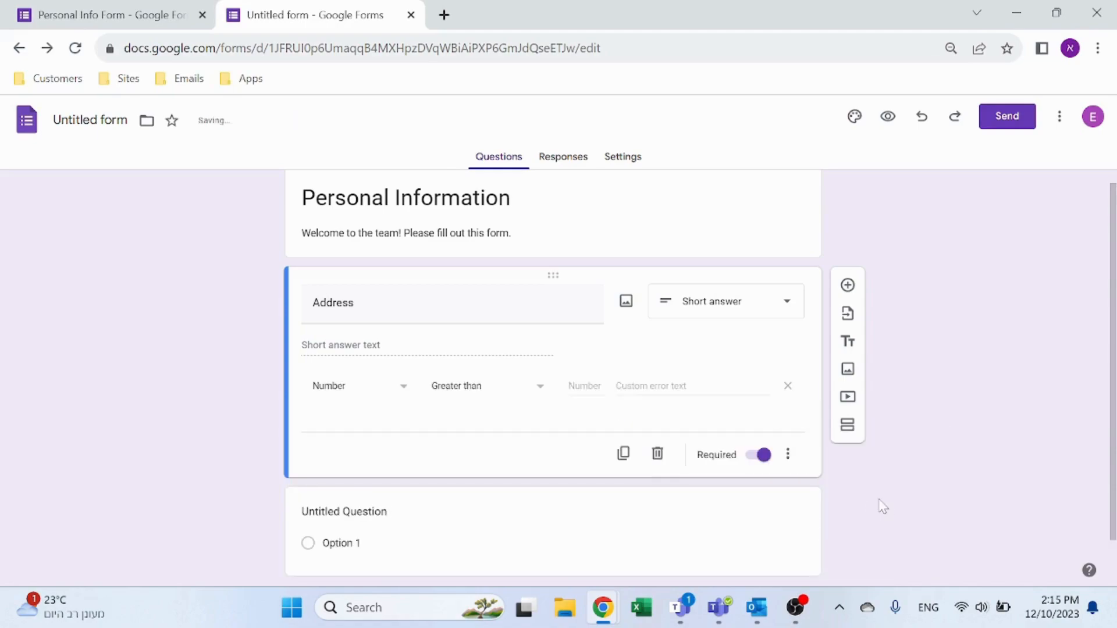
left_click(413, 389)
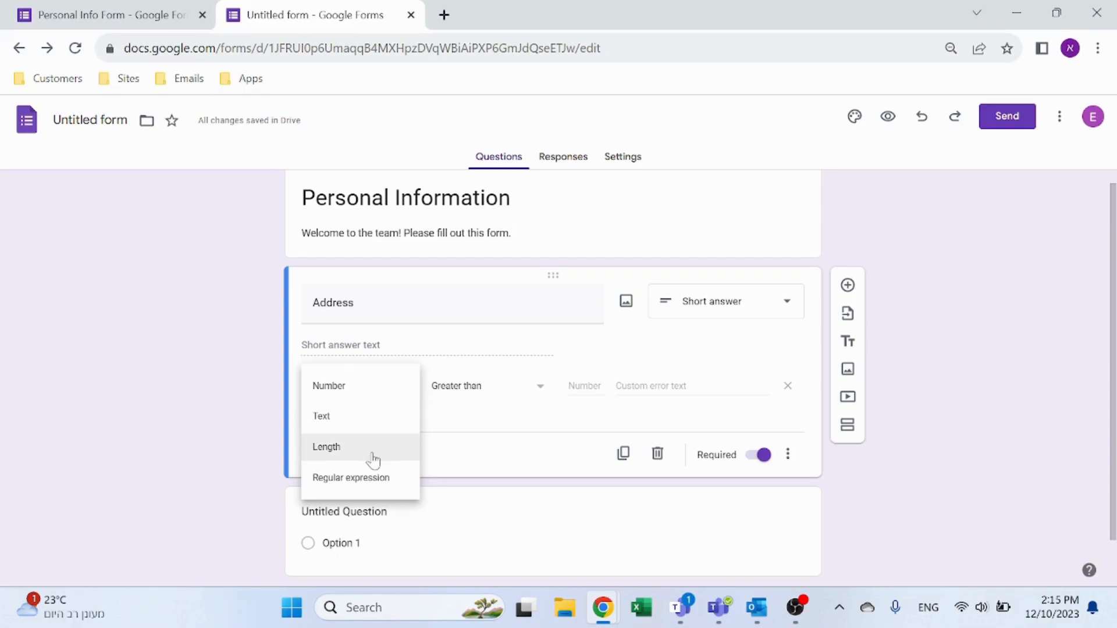
left_click(377, 447)
left_click(398, 391)
left_click(381, 426)
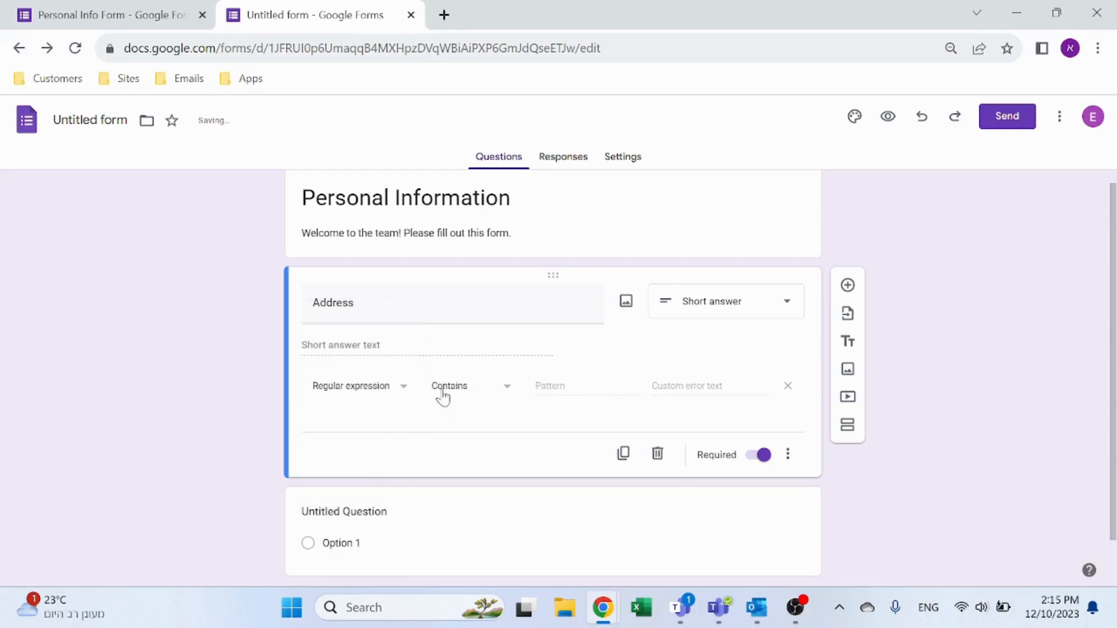
left_click(396, 391)
left_click(350, 334)
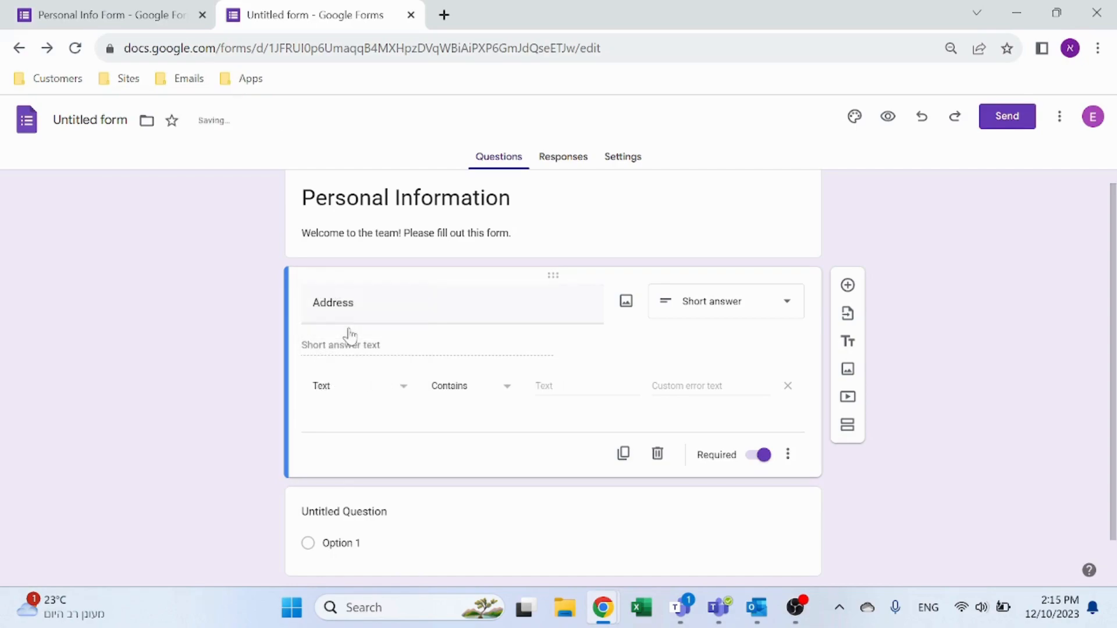
left_click(499, 391)
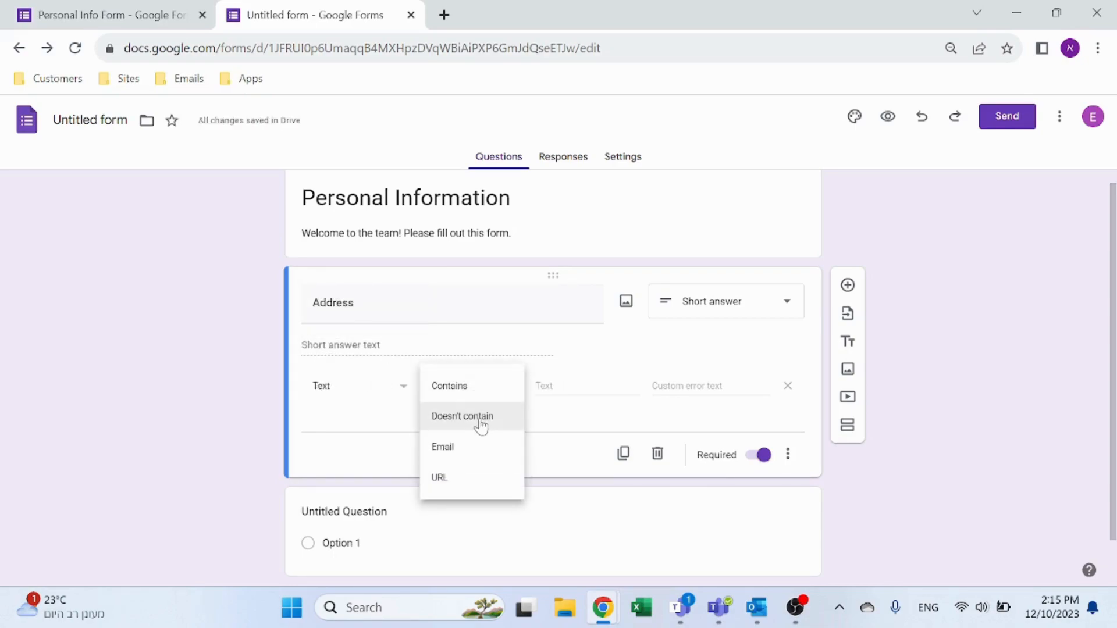
left_click(394, 389)
left_click(371, 358)
left_click(788, 386)
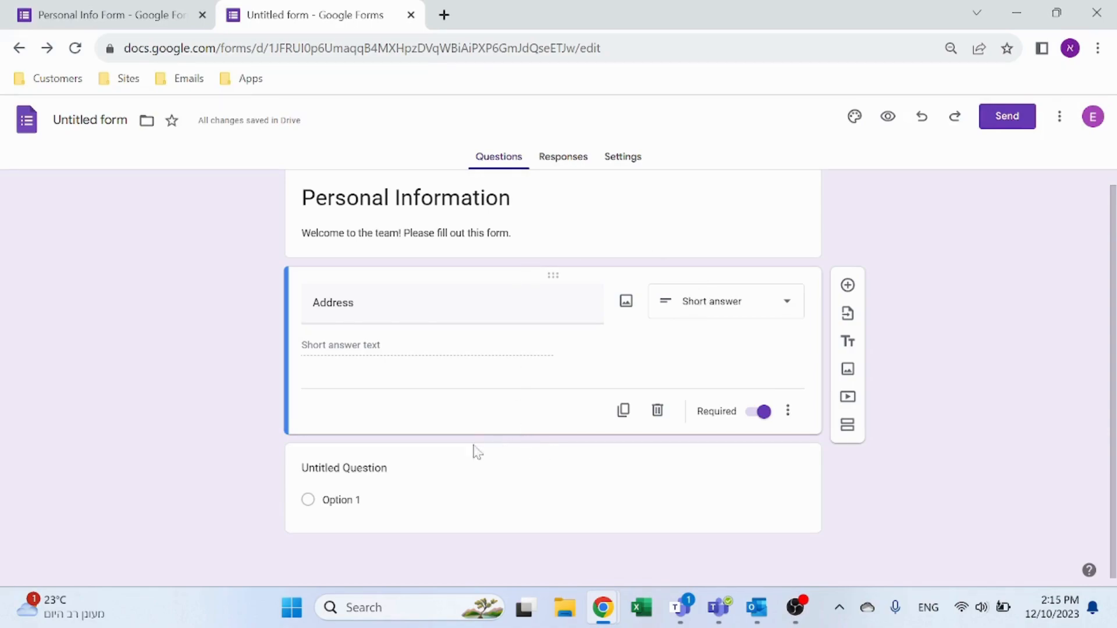
- Try the Paragraph answer type on the Address question and return it to Short answer
left_click(797, 317)
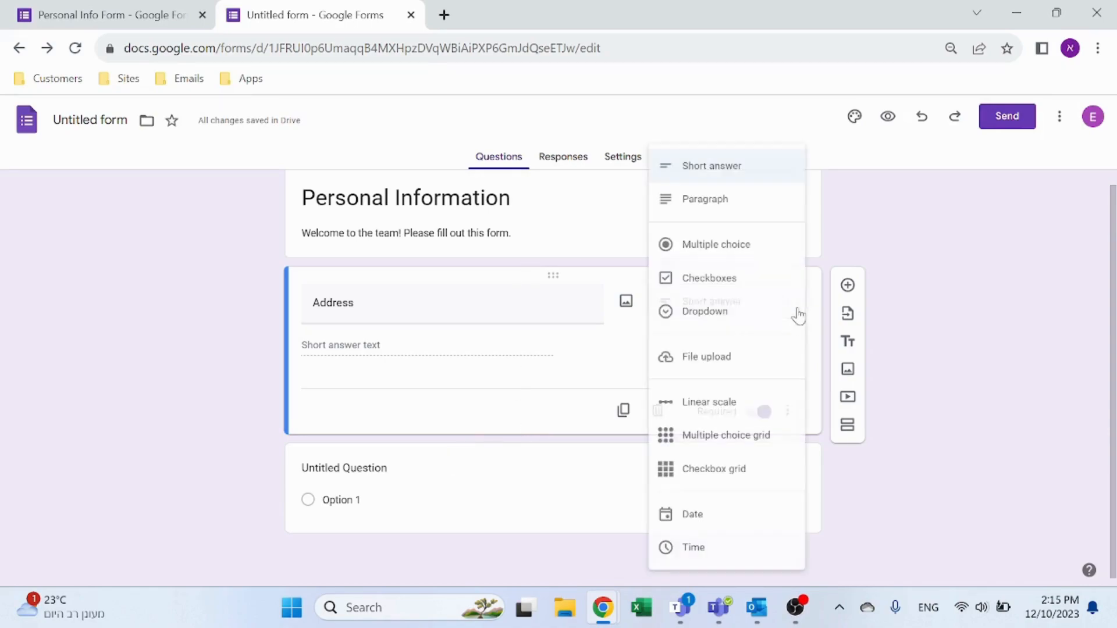
left_click(726, 204)
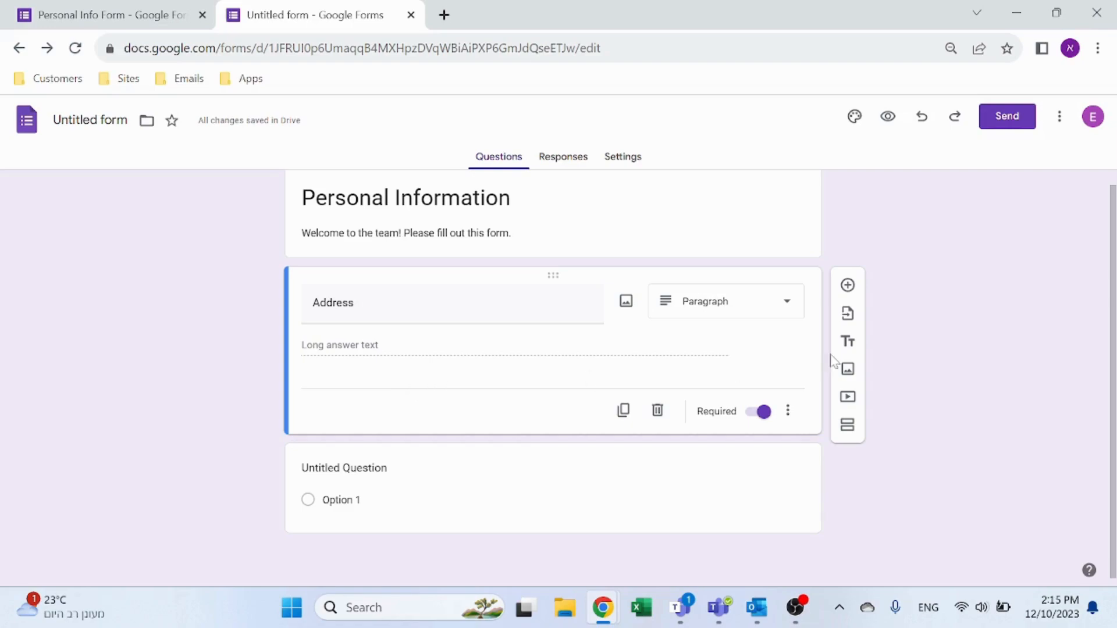
left_click(782, 304)
left_click(701, 167)
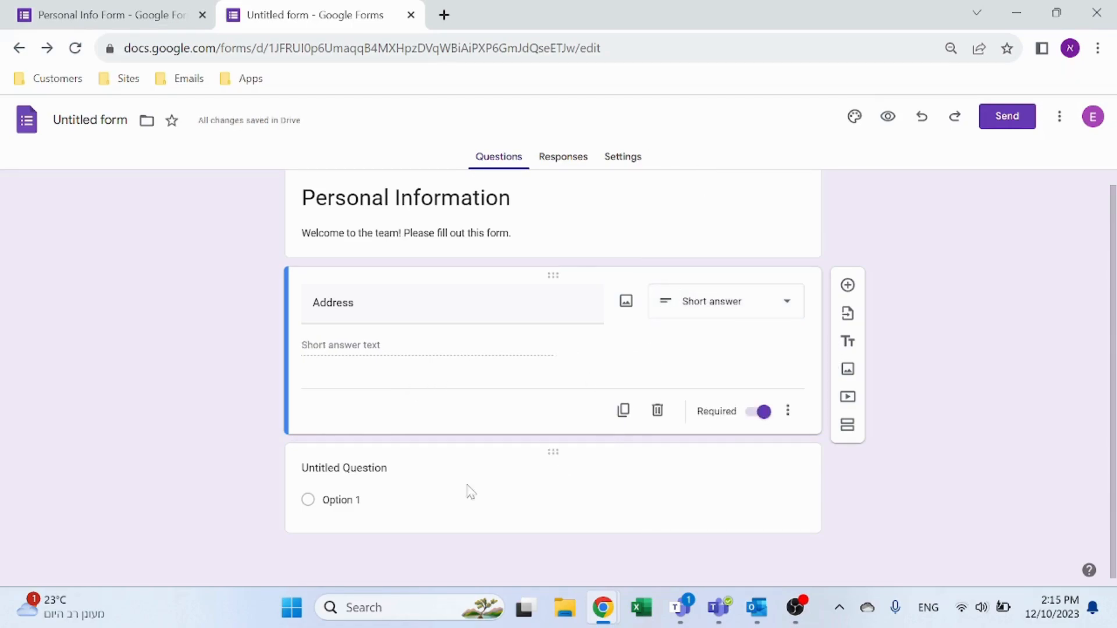
- Change the untitled question's answer type to Checkboxes and on to Dropdown
left_click(524, 498)
left_click(787, 408)
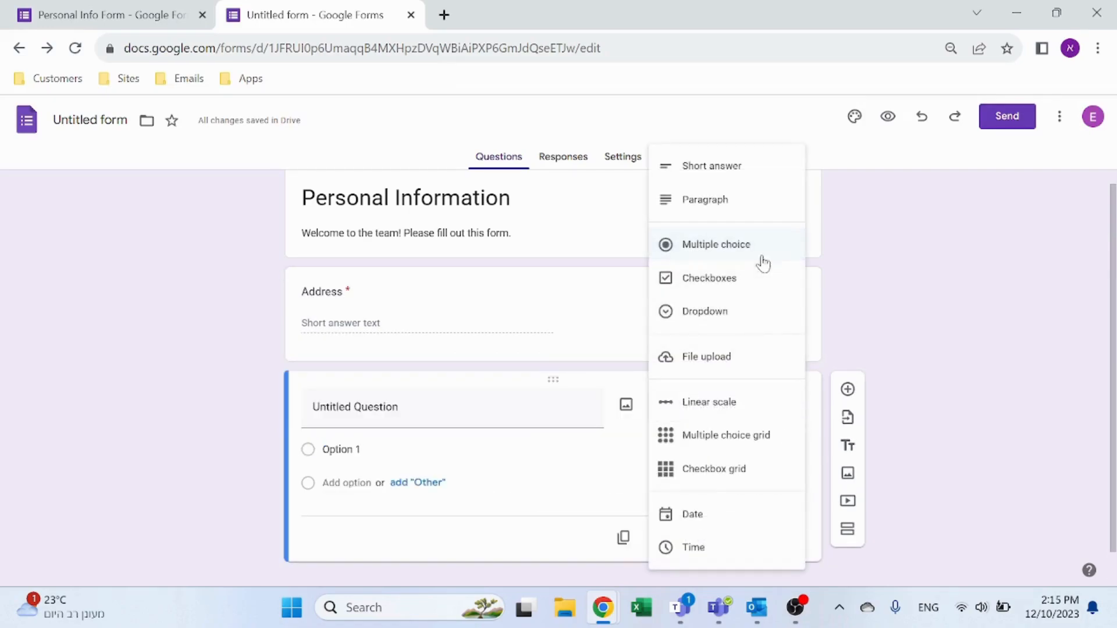
left_click(746, 287)
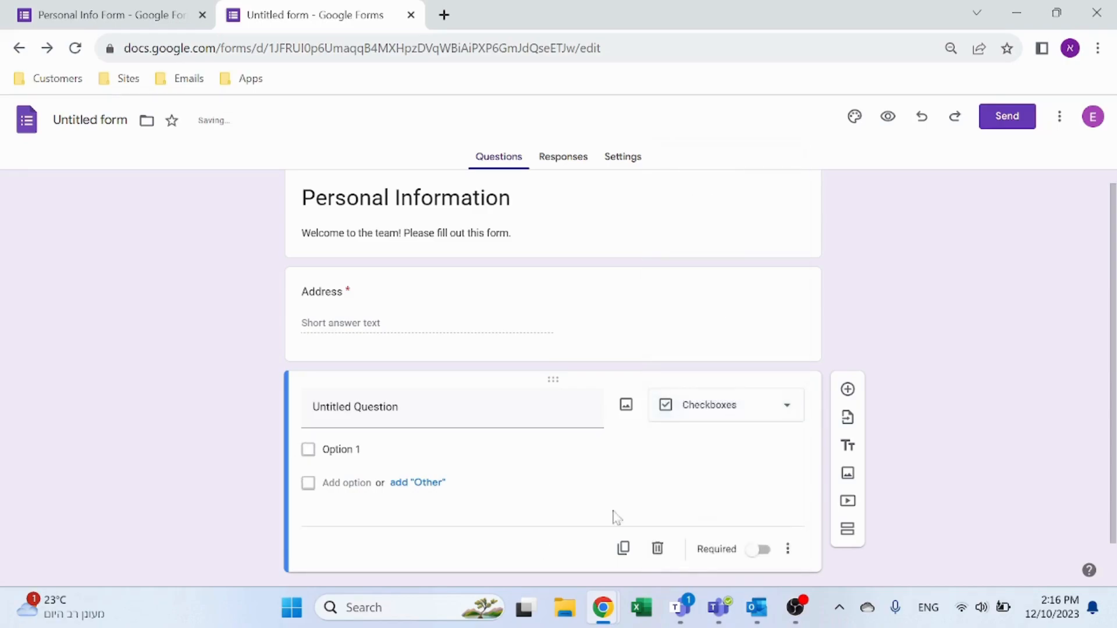
left_click(713, 416)
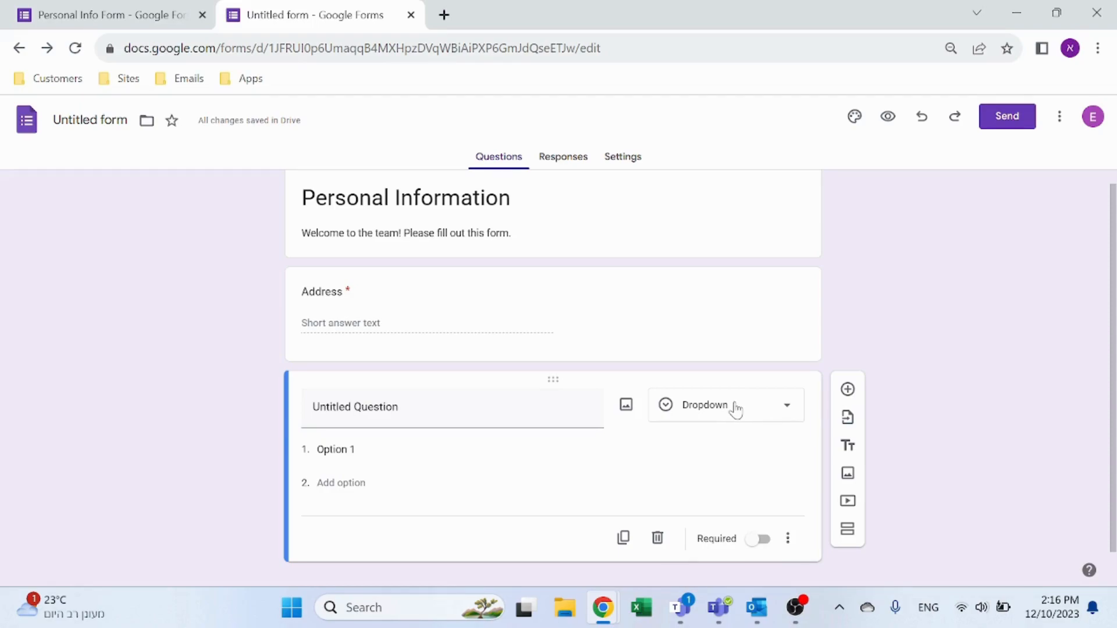
- Try Multiple choice, Checkboxes and Dropdown as the untitled question's answer type
left_click(737, 411)
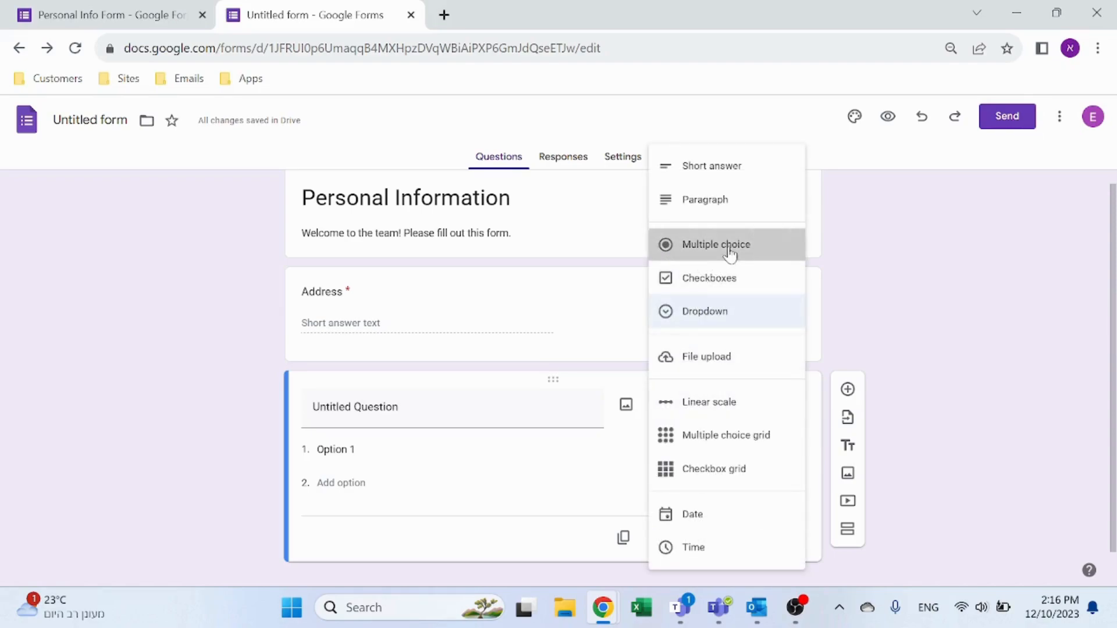
left_click(730, 250)
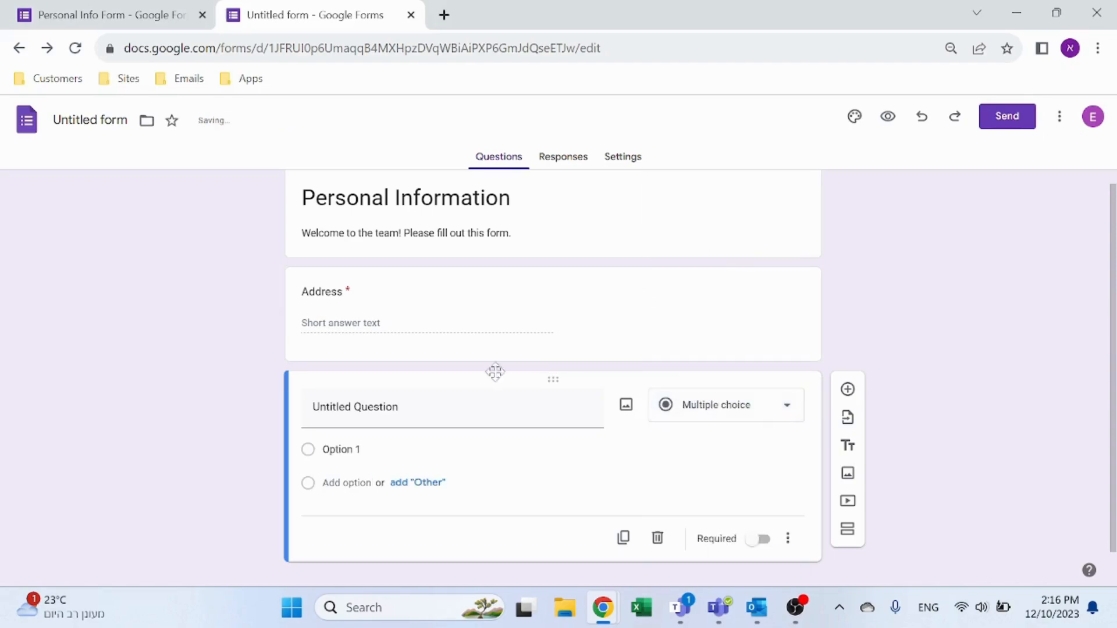
left_click(739, 414)
left_click(725, 280)
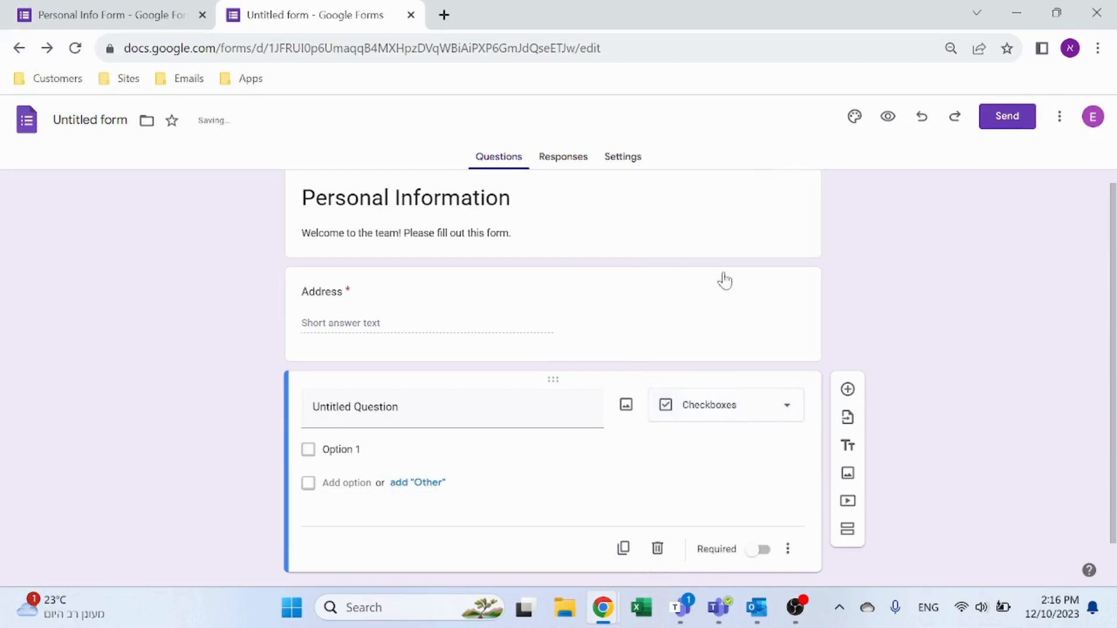
left_click(687, 406)
left_click(717, 309)
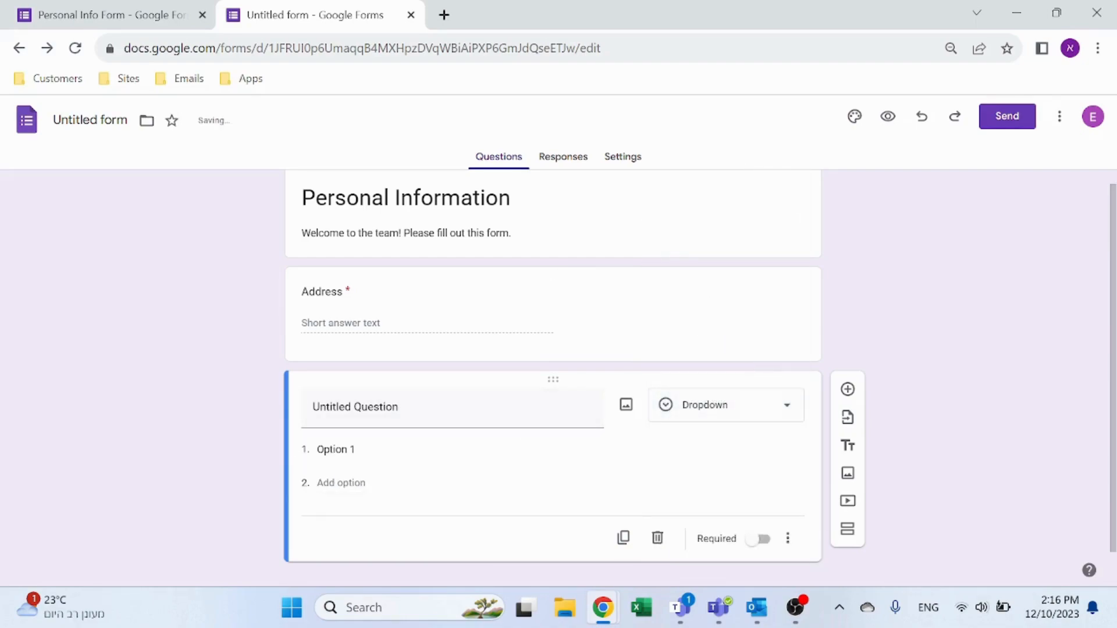
- Add a second option to the untitled question, set its answer type to Checkboxes and make it required
left_click(341, 482)
left_click(713, 407)
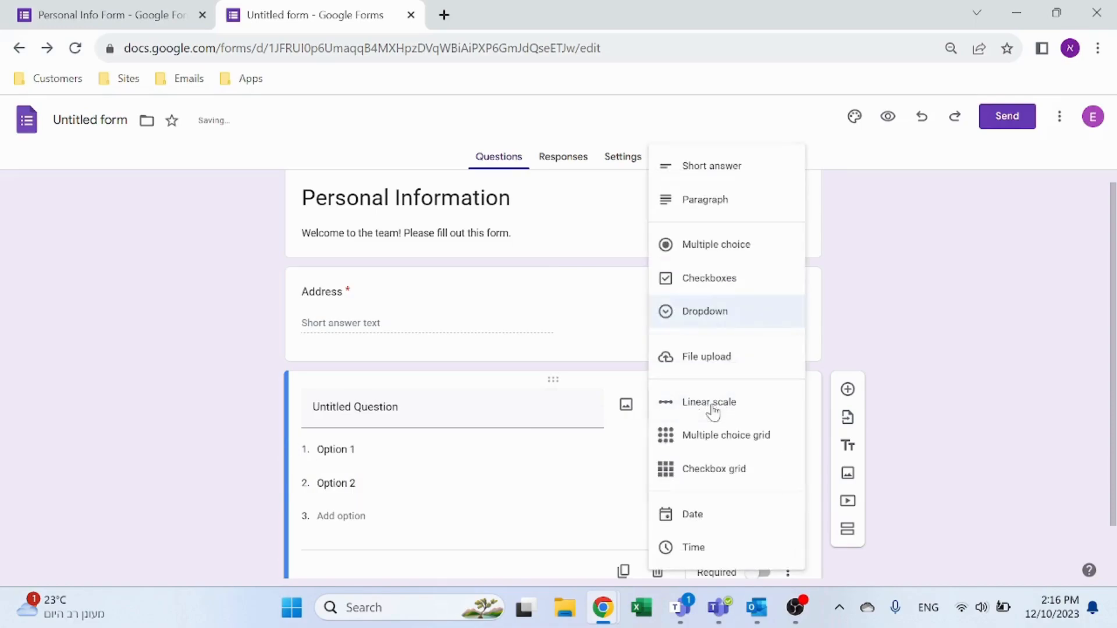
left_click(728, 278)
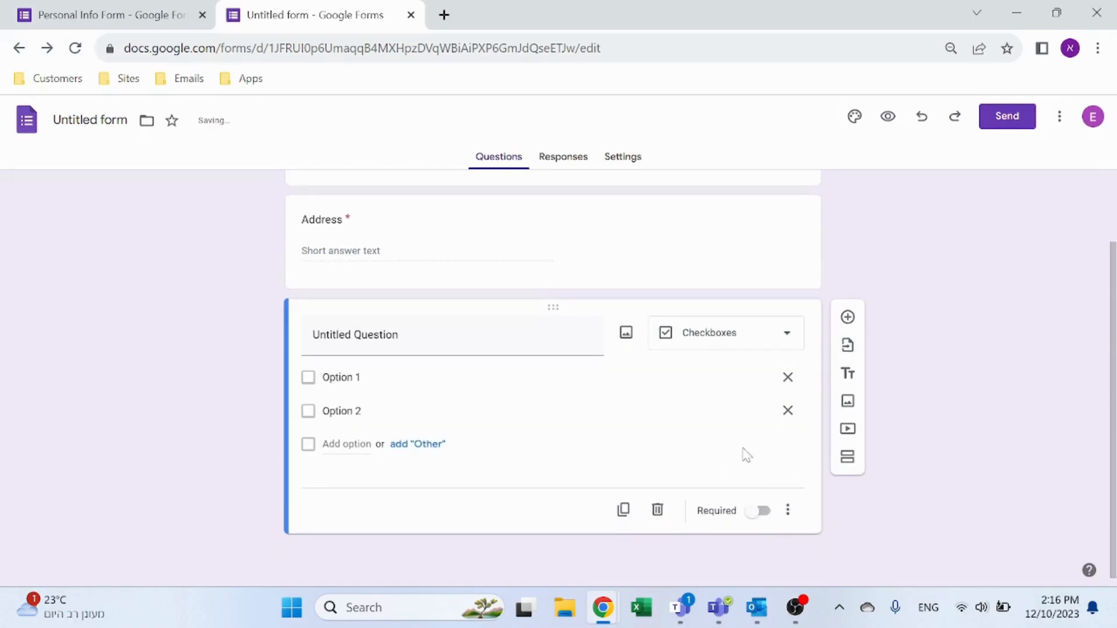
left_click(760, 514)
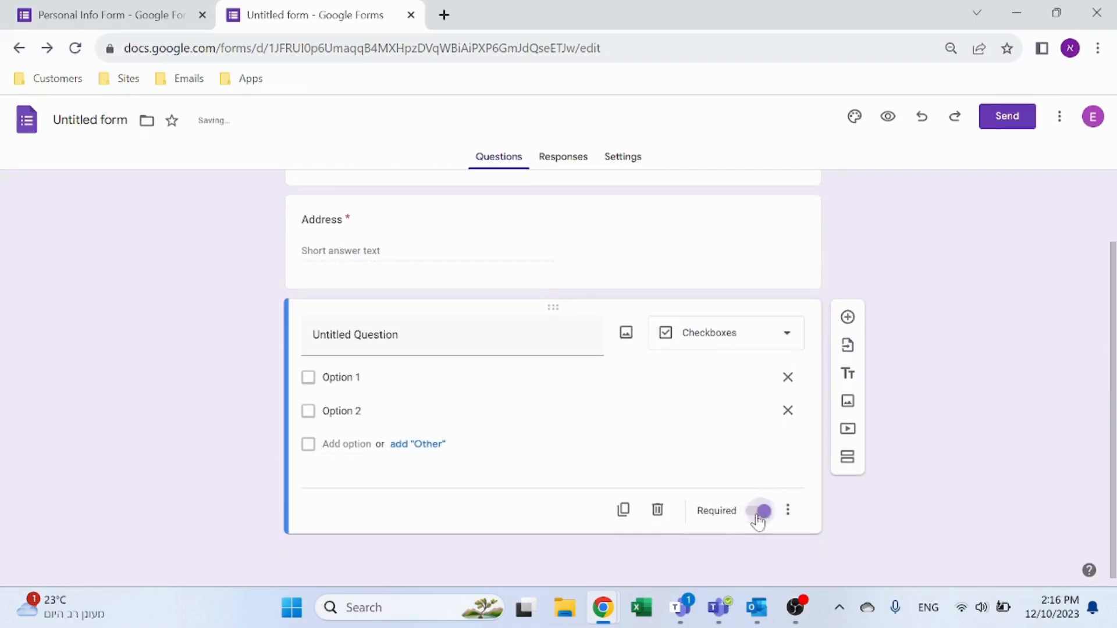
- Try response validation on the checkbox question with the Select at least, Select at most and Select exactly rules, and remove it
left_click(788, 512)
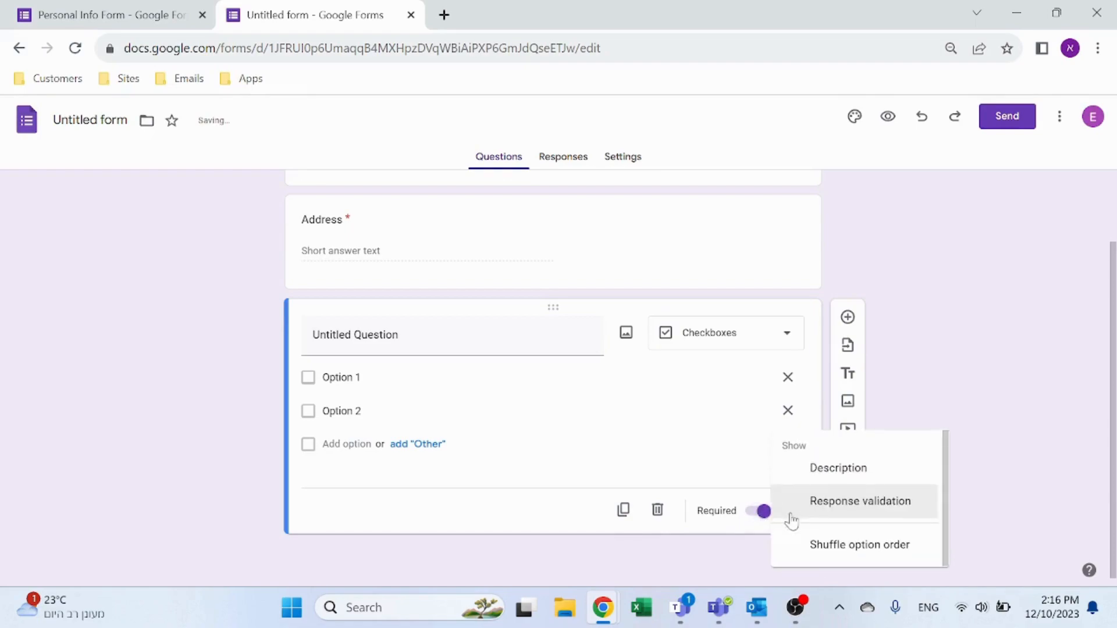
left_click(896, 511)
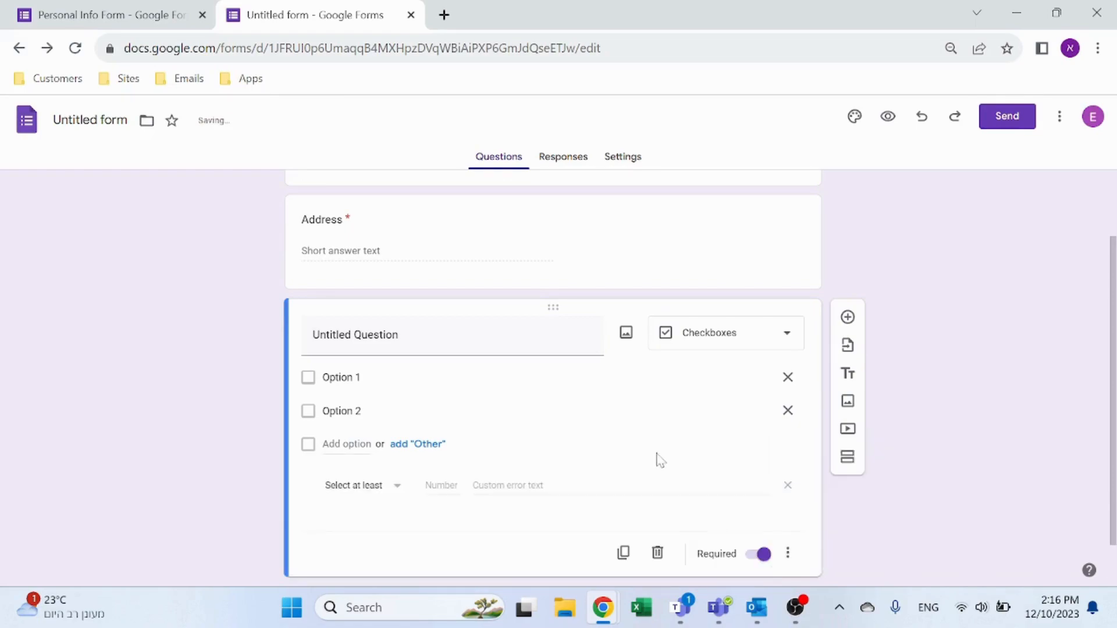
left_click(391, 487)
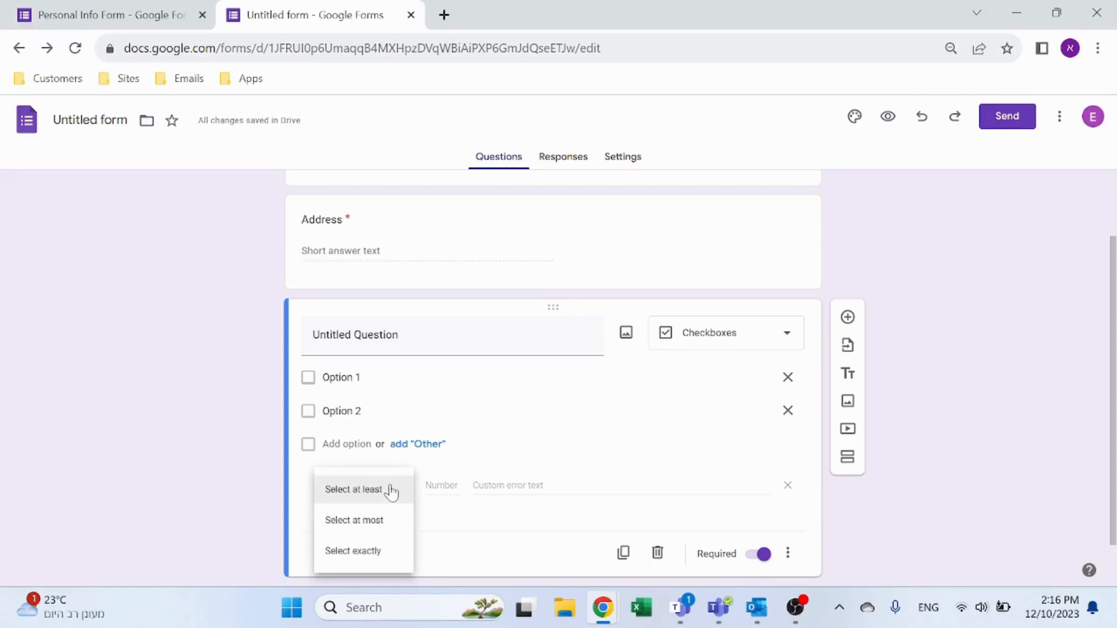
left_click(384, 491)
left_click(378, 487)
left_click(370, 521)
left_click(378, 489)
left_click(370, 519)
left_click(370, 486)
left_click(361, 423)
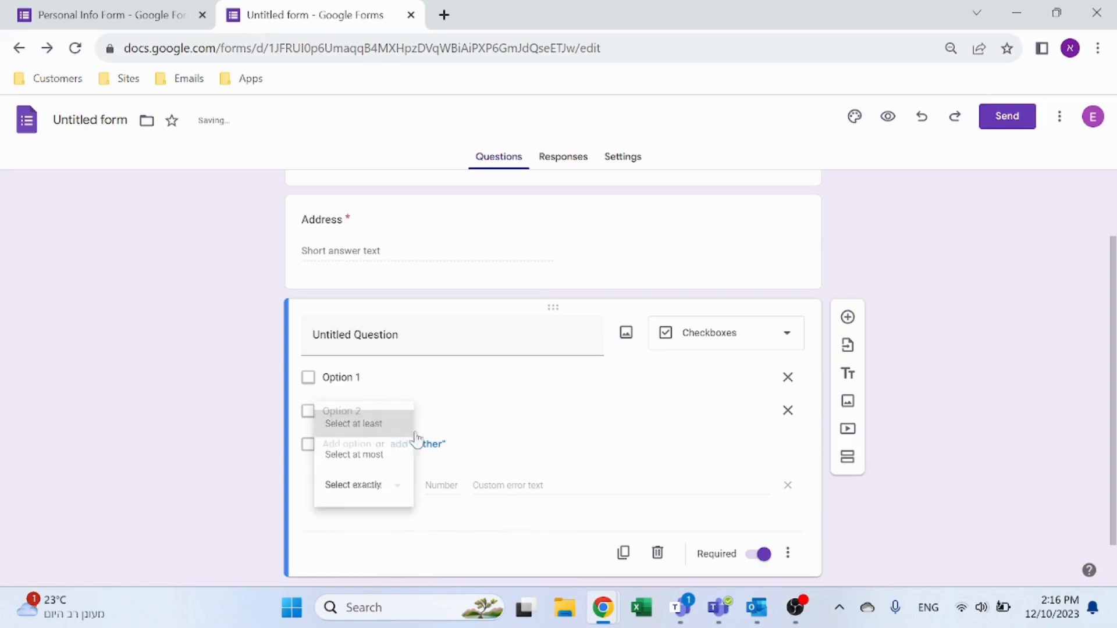
left_click(788, 485)
- Title the checkbox question "Department"
left_click(310, 379)
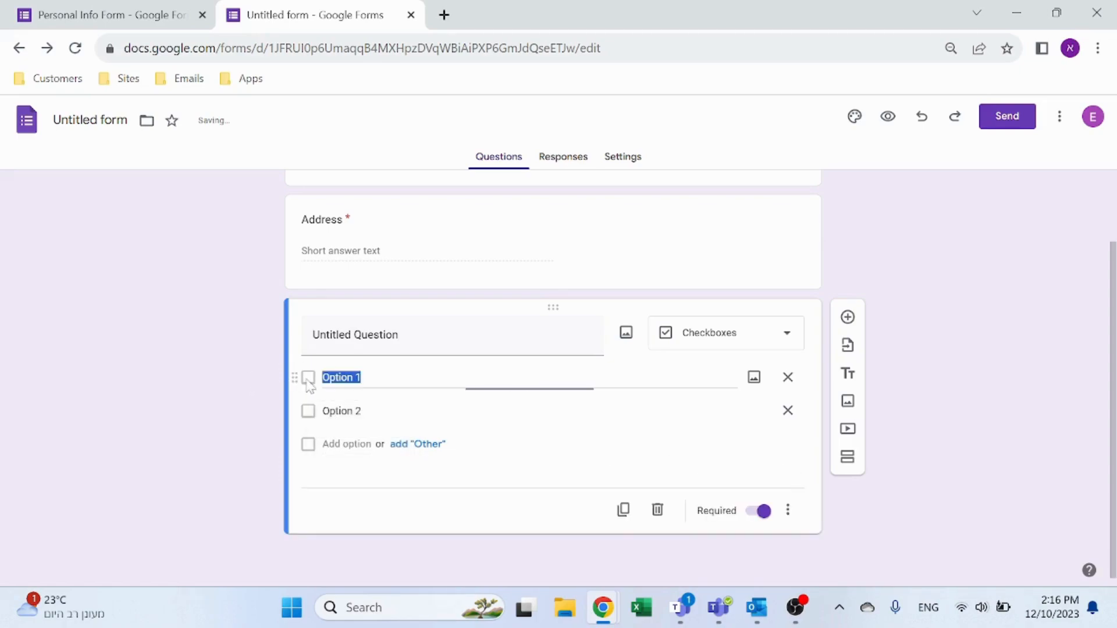
left_click(354, 336)
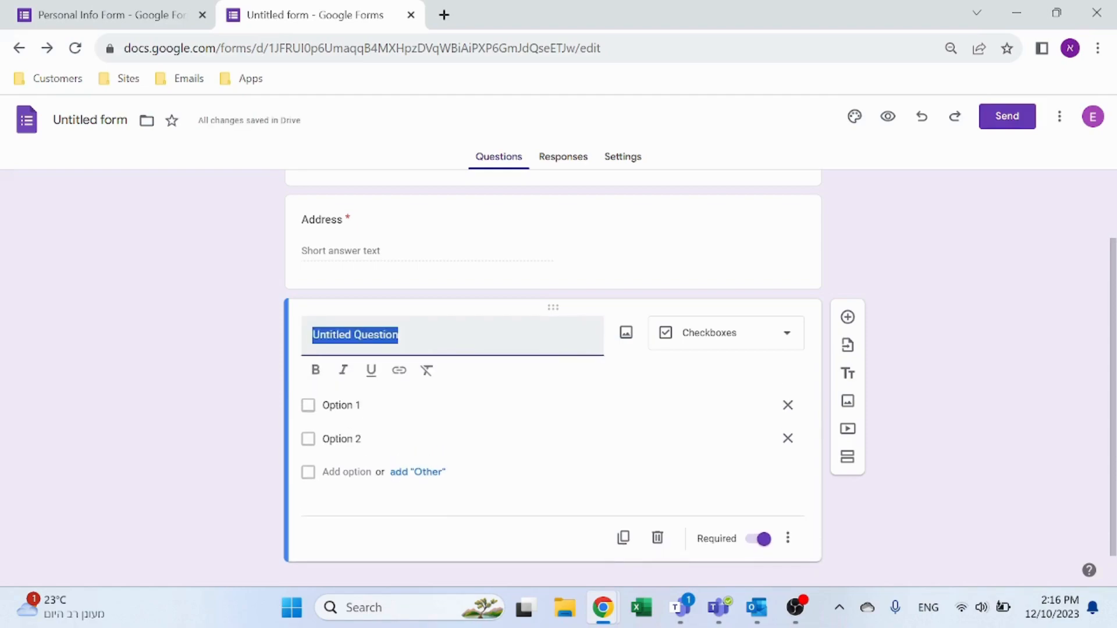
type("Dep")
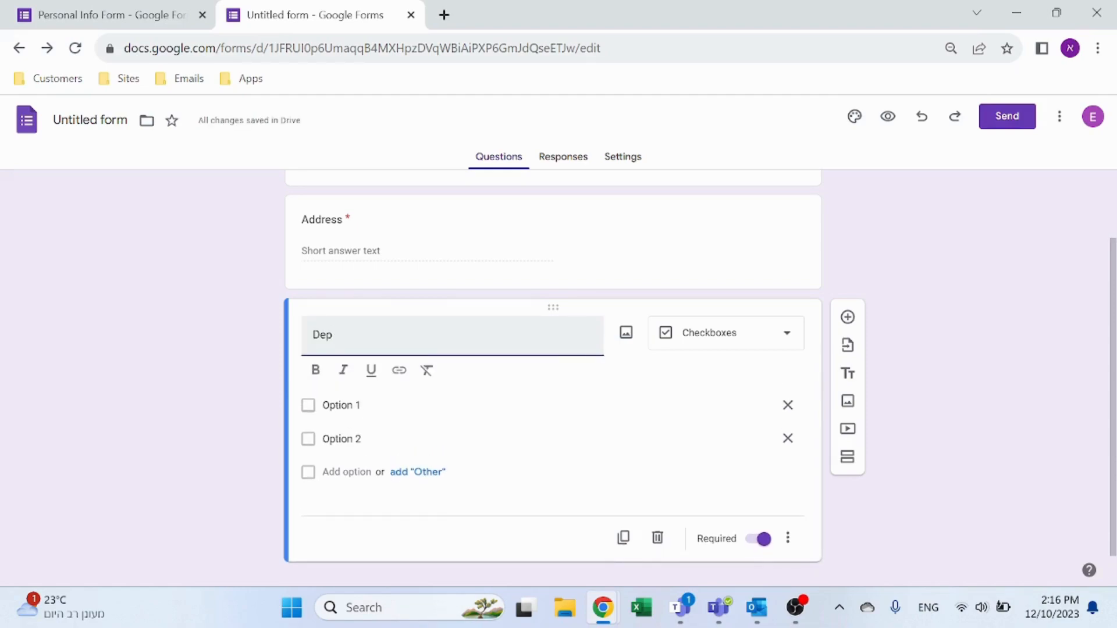
type("artment")
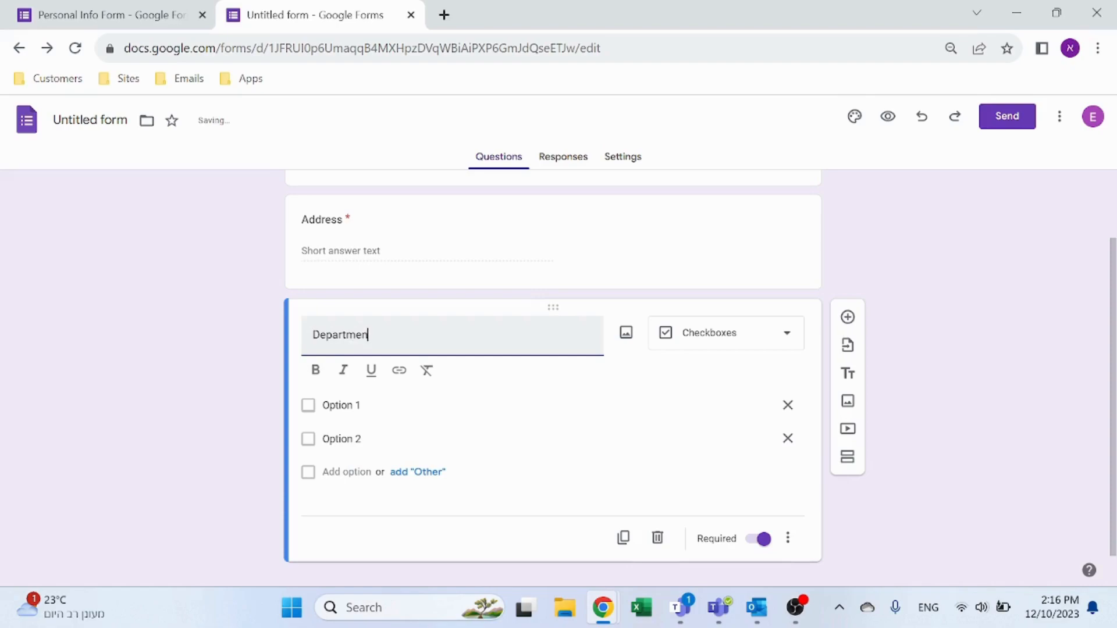
- Give the Department question the options "Sales", "Marketing" and "Finance", plus an "Other" option
left_click(351, 402)
type("Sales")
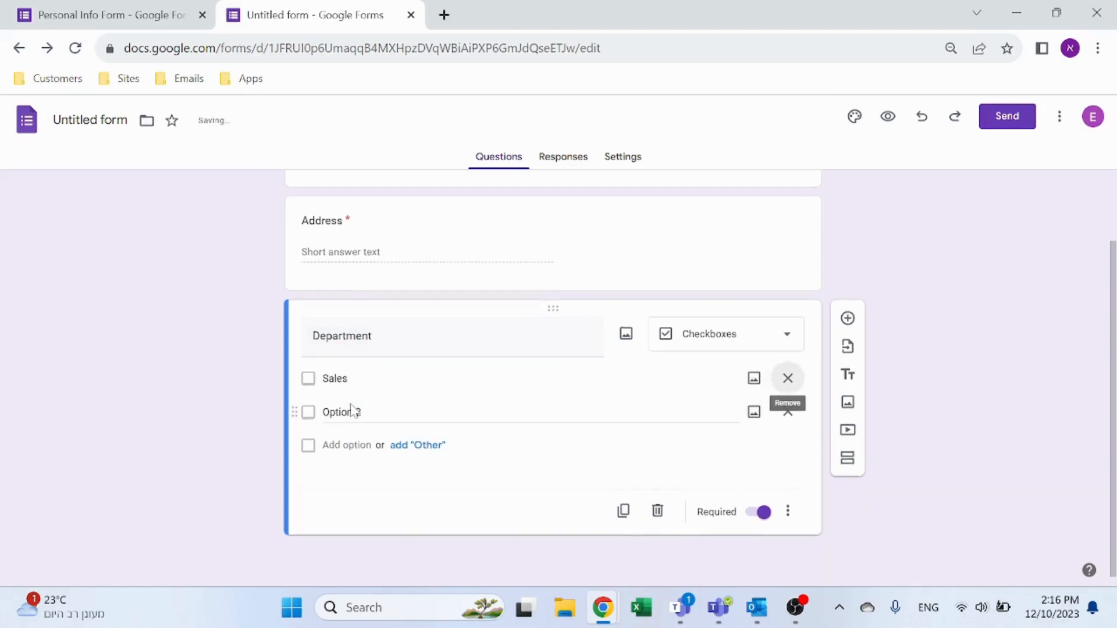
scroll(352, 409, "up", 2)
left_click(343, 498)
type("Marketing")
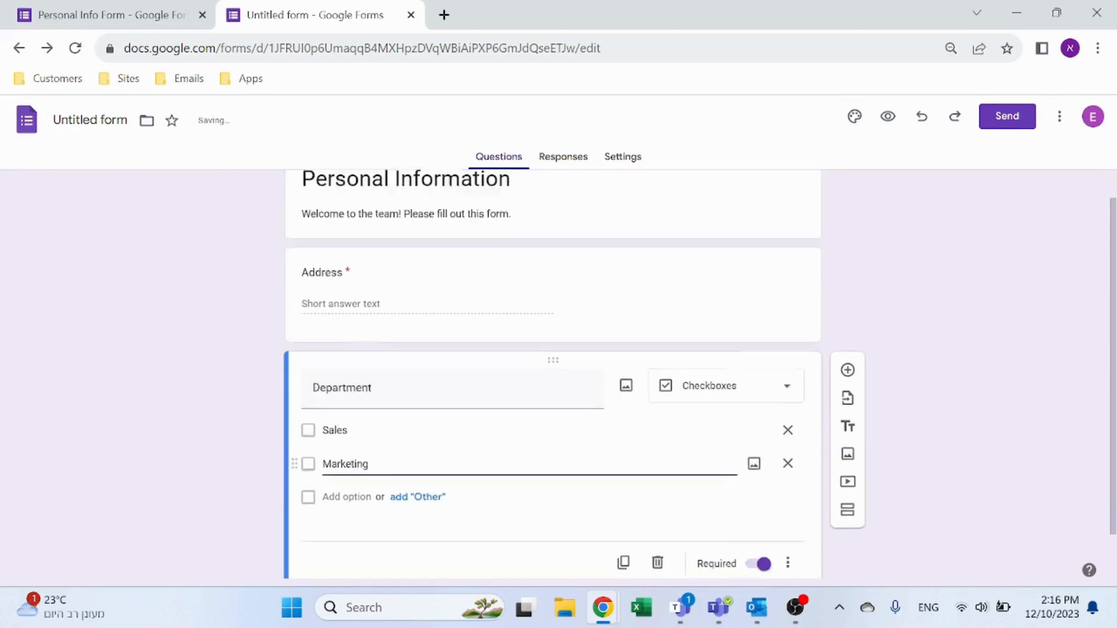
scroll(344, 466, "down", 1)
left_click(344, 444)
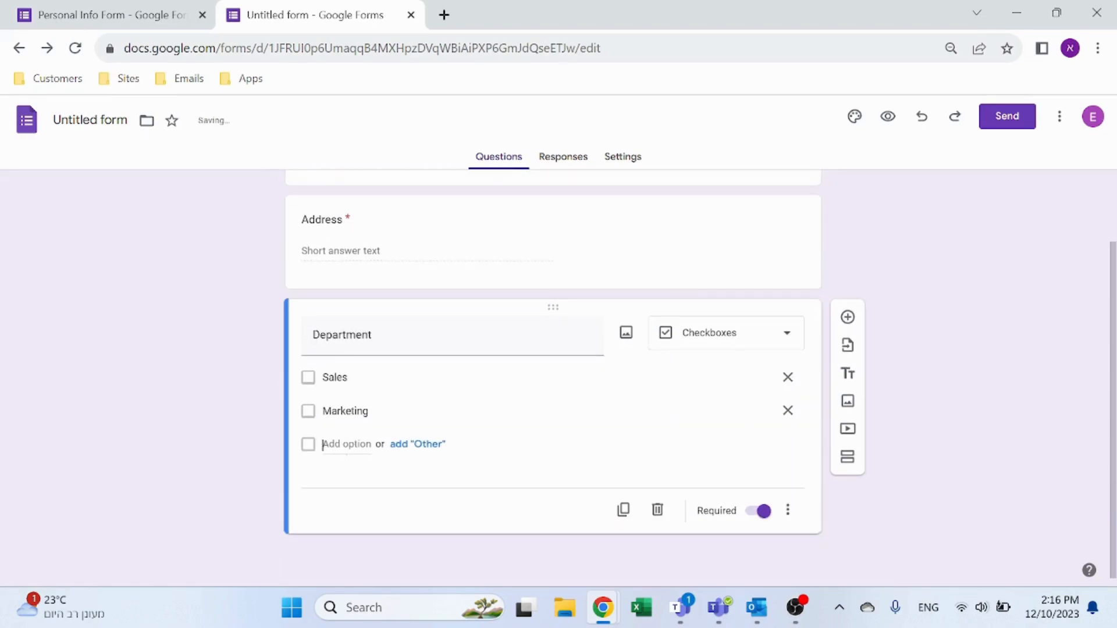
type("Finance")
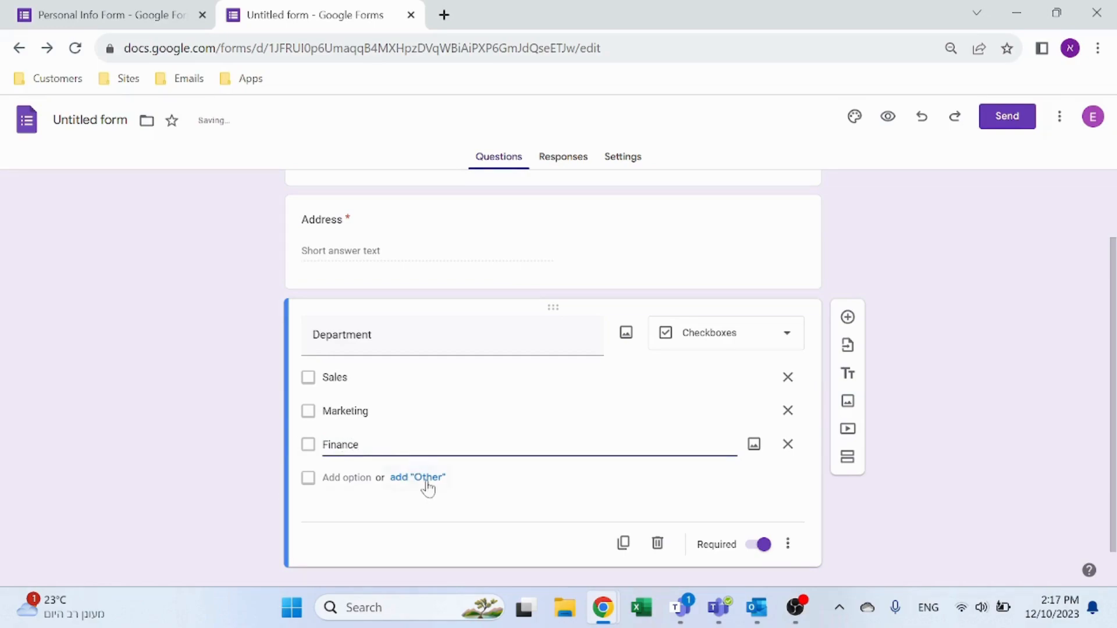
left_click(428, 479)
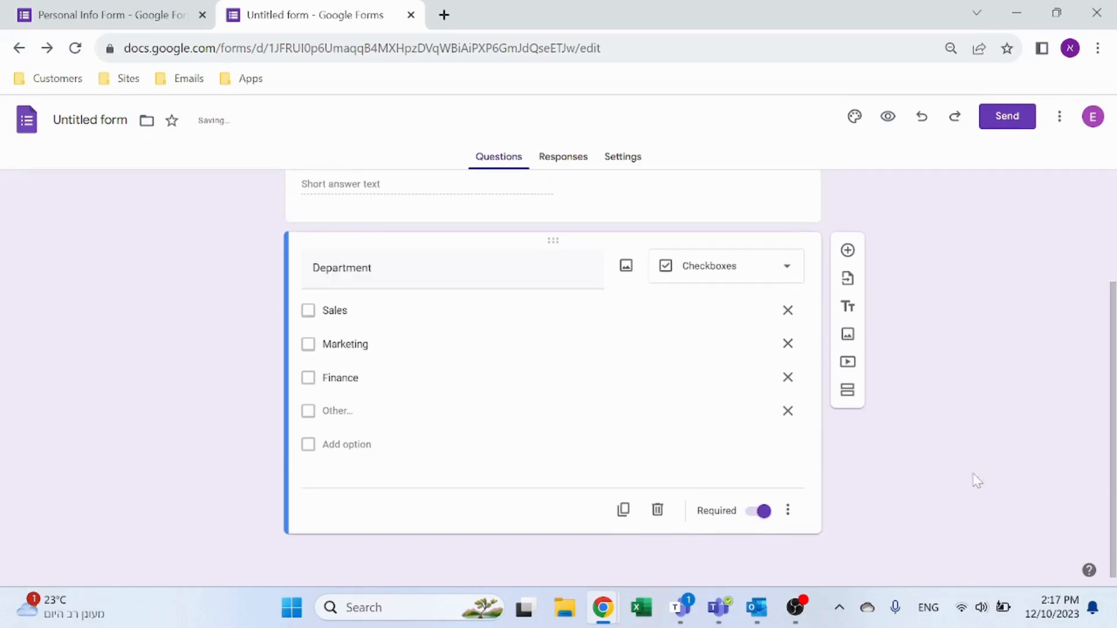
- Add a File upload question titled "Attach letter" and accept that respondents upload files to Drive
left_click(847, 252)
left_click(777, 382)
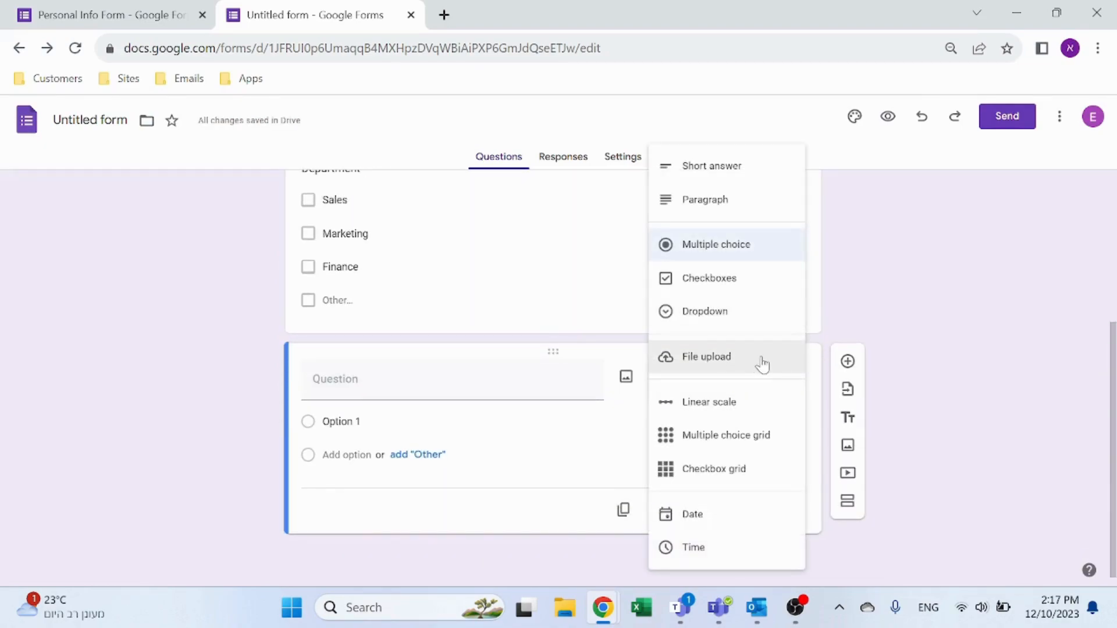
left_click(747, 364)
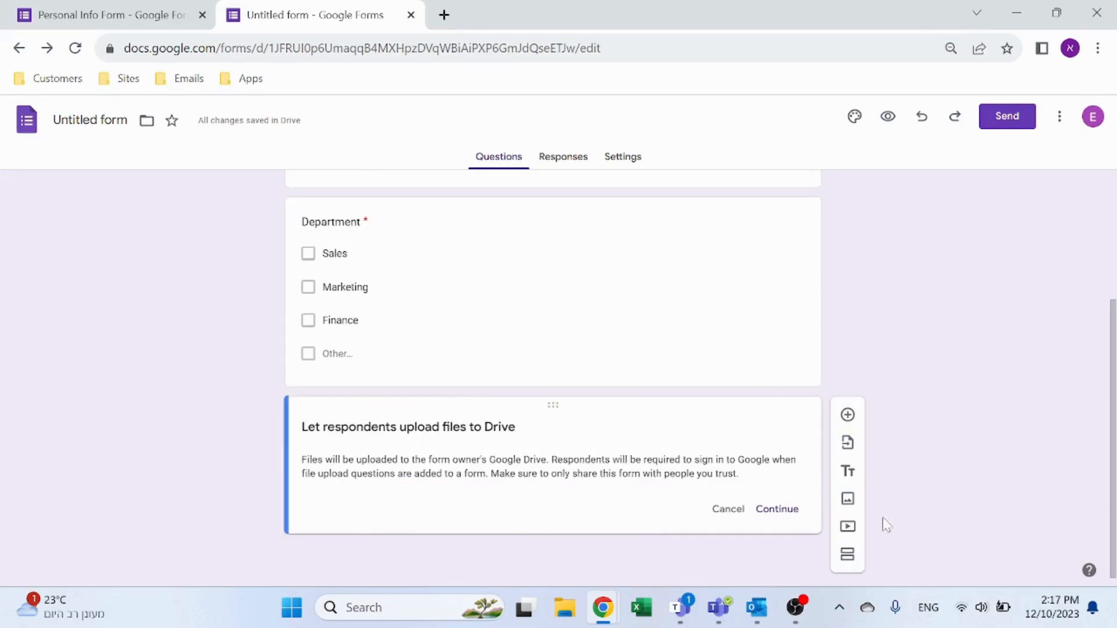
left_click(777, 509)
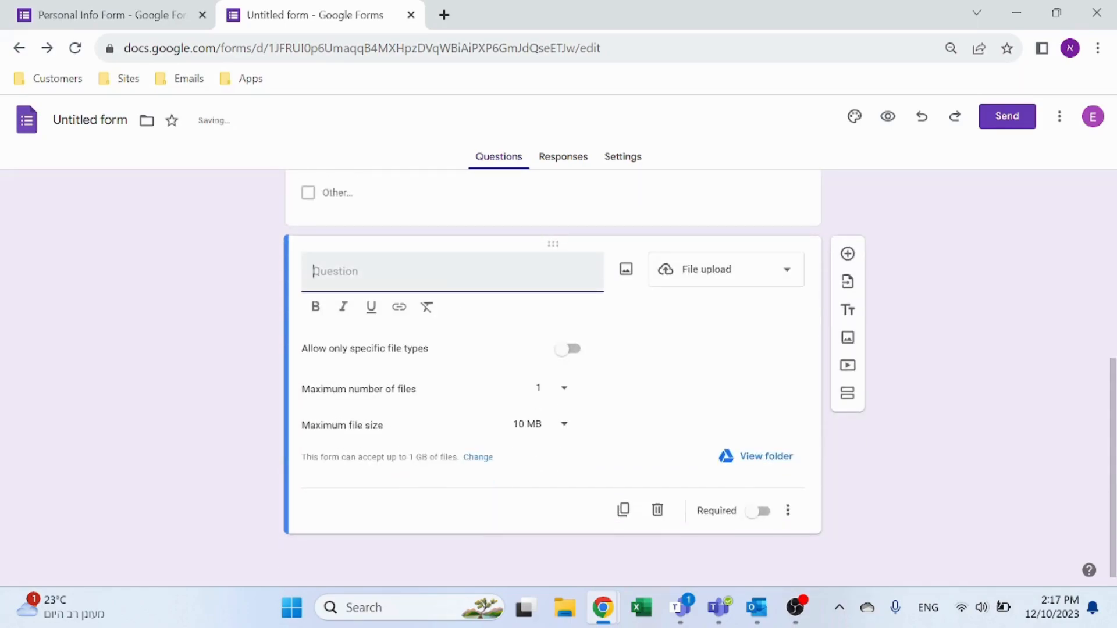
type("Attach letter")
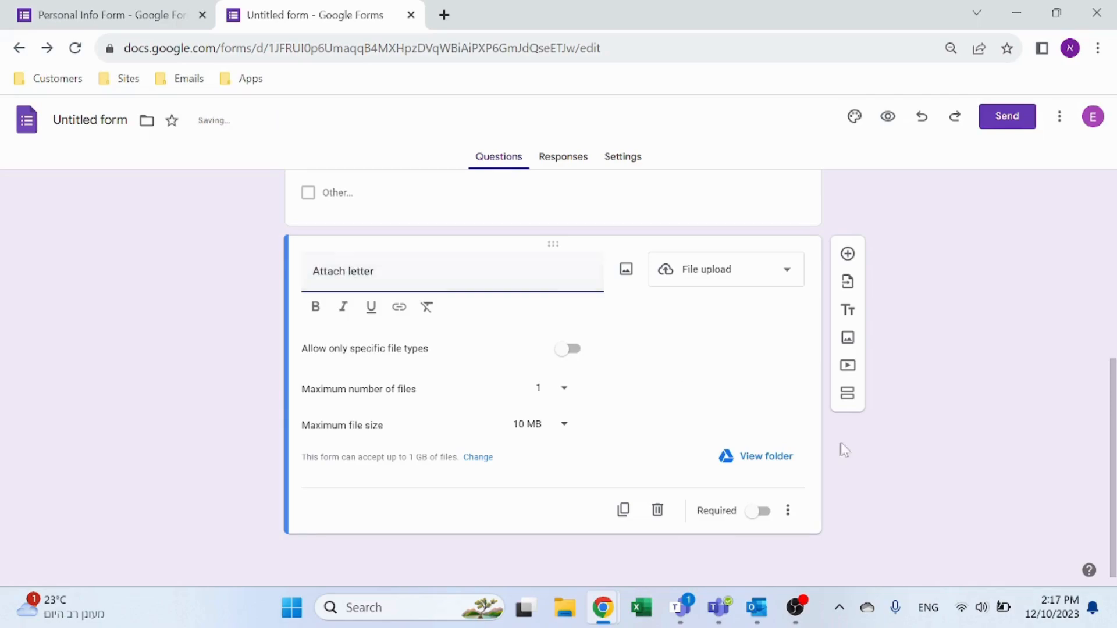
left_click(1066, 512)
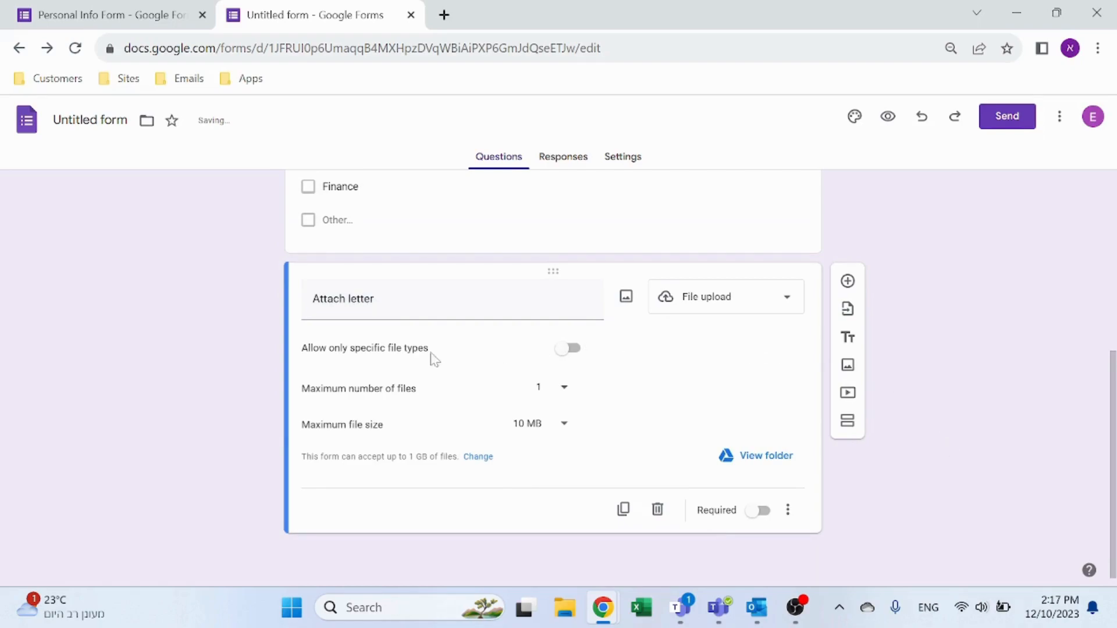
- Try limiting the Attach letter question to specific file types, turn the limit off and add another question below it
left_click(568, 349)
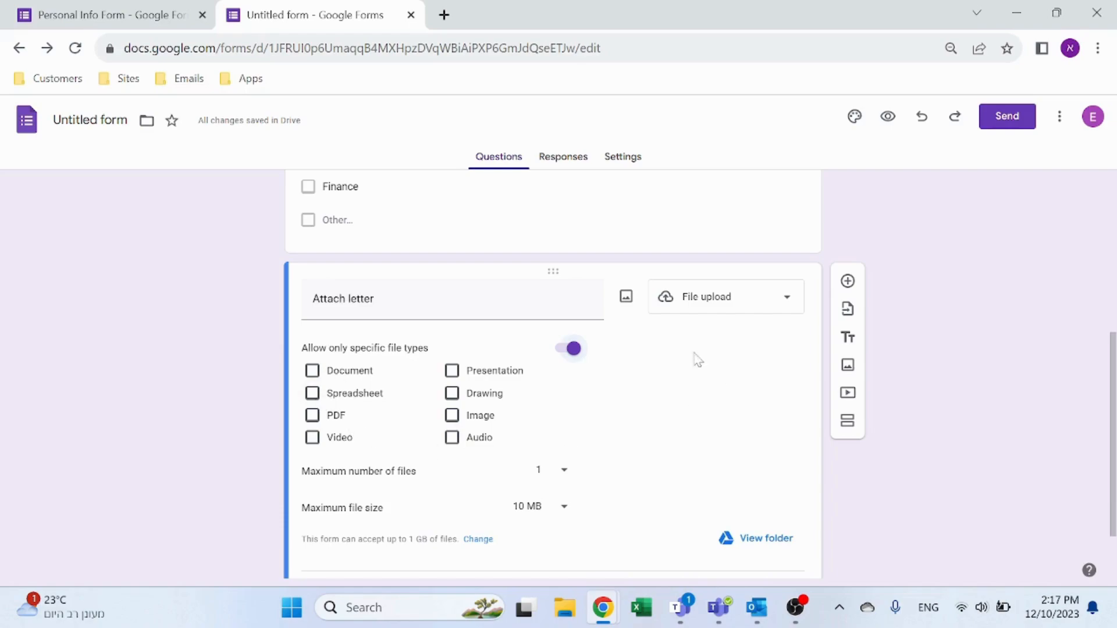
left_click(573, 349)
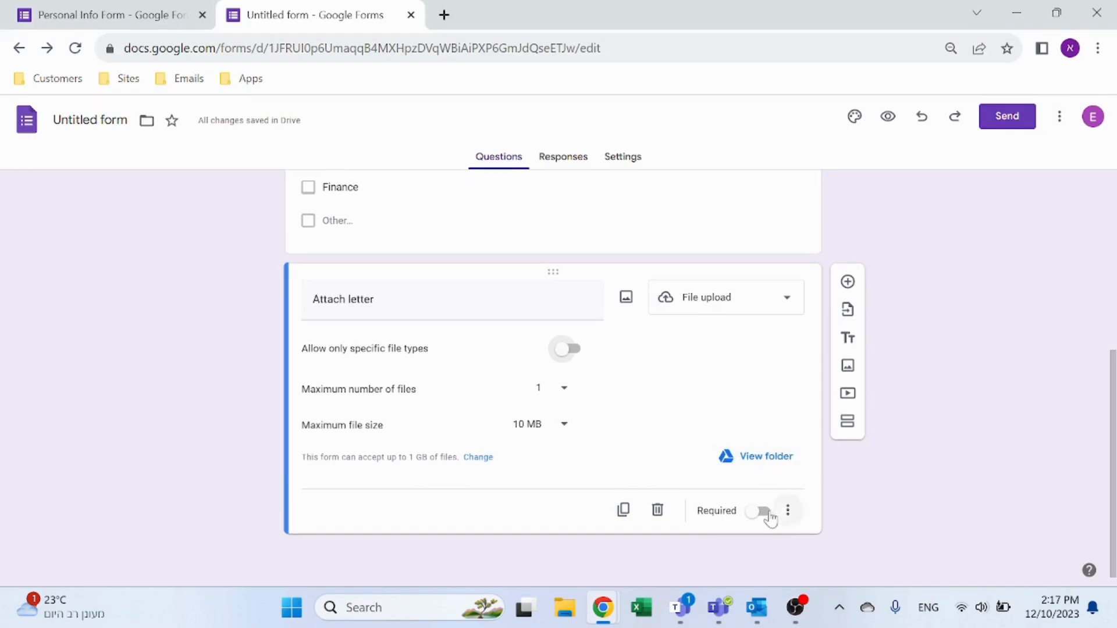
left_click(850, 284)
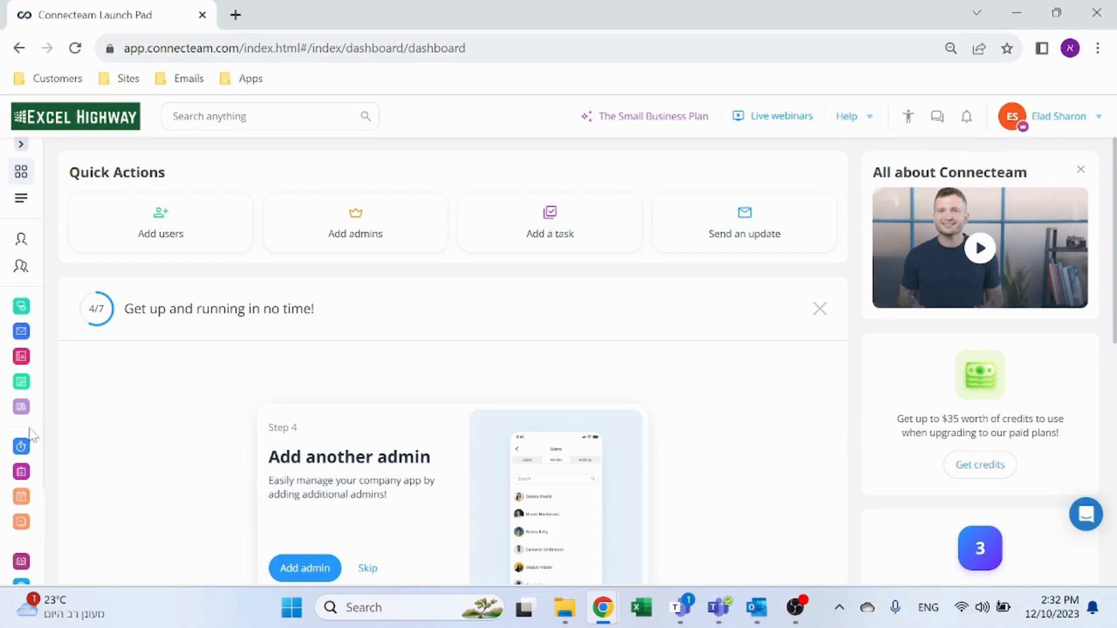
- Switch to Connecteam's Forms section and start a new form from the template library
left_click(22, 473)
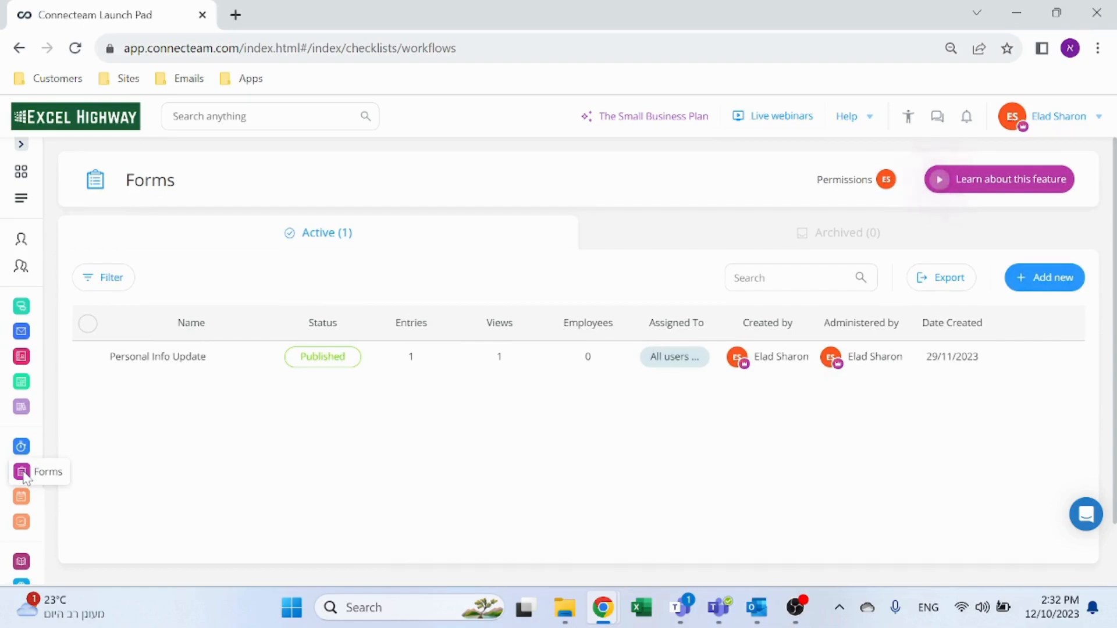
left_click(1068, 285)
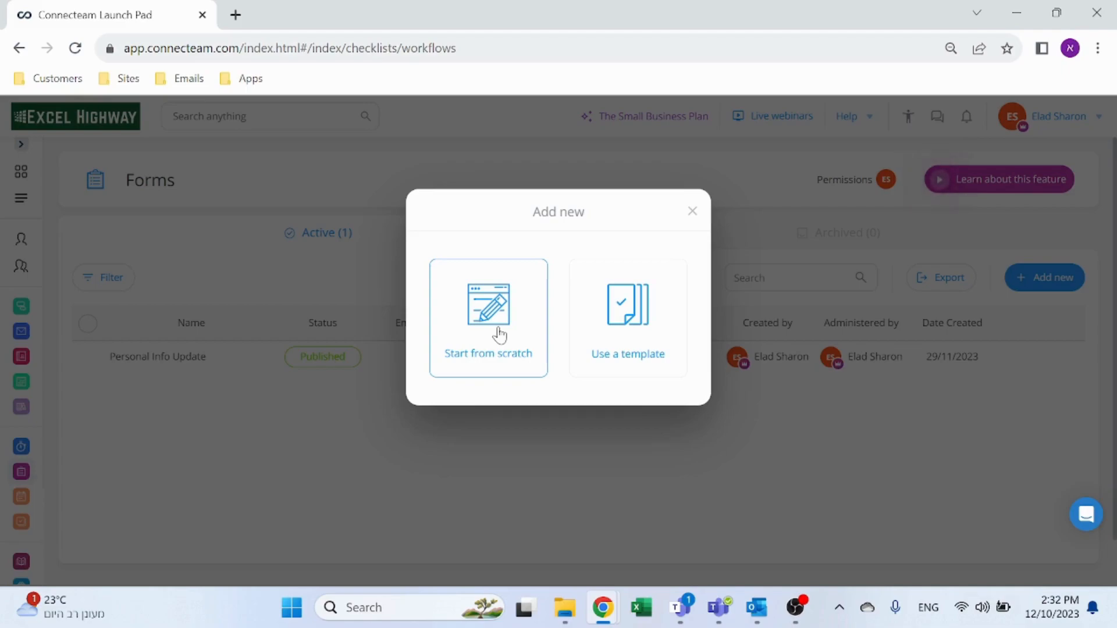
left_click(607, 327)
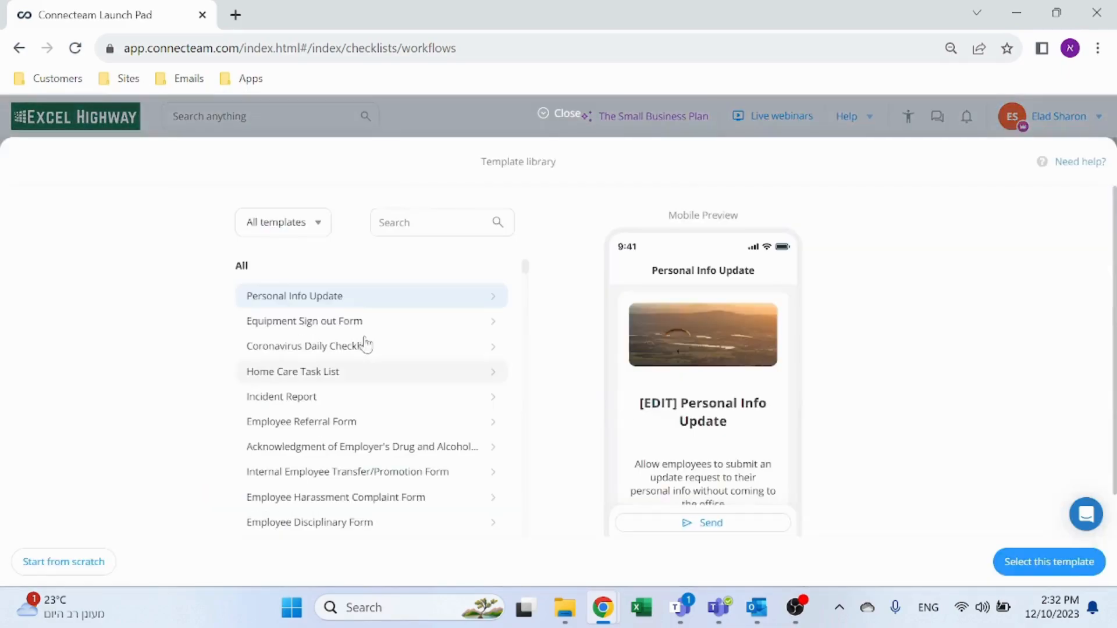
- Look through the template categories and create the form from the Daily Cleaning Checklist template under Cleaning
left_click(315, 233)
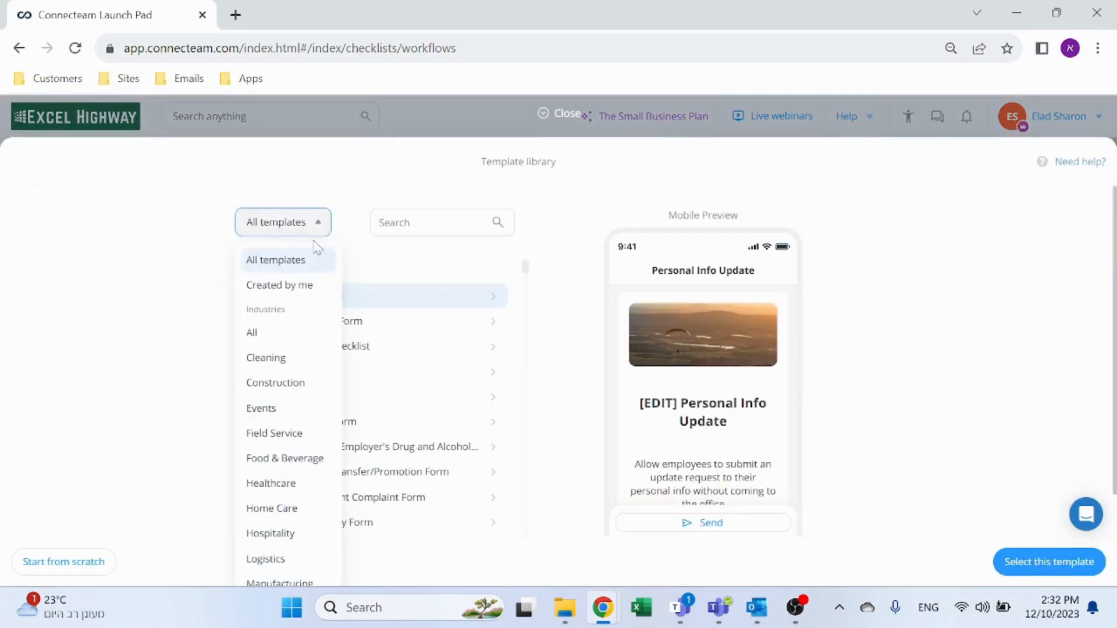
left_click(198, 267)
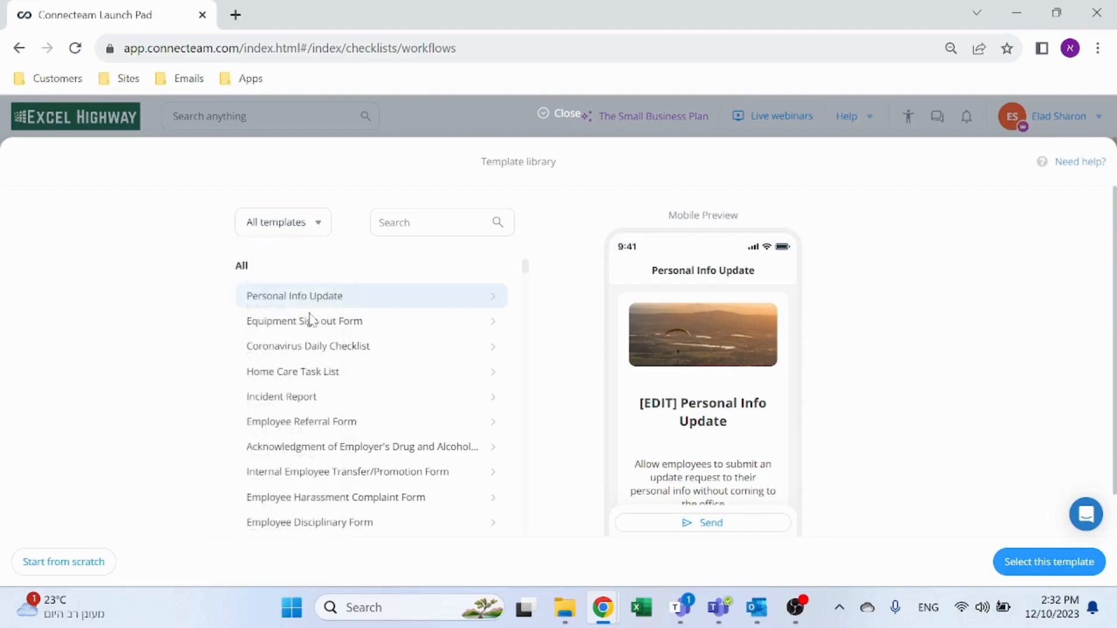
scroll(330, 398, "down", 5)
scroll(329, 397, "down", 2)
scroll(330, 397, "up", 2)
left_click(336, 349)
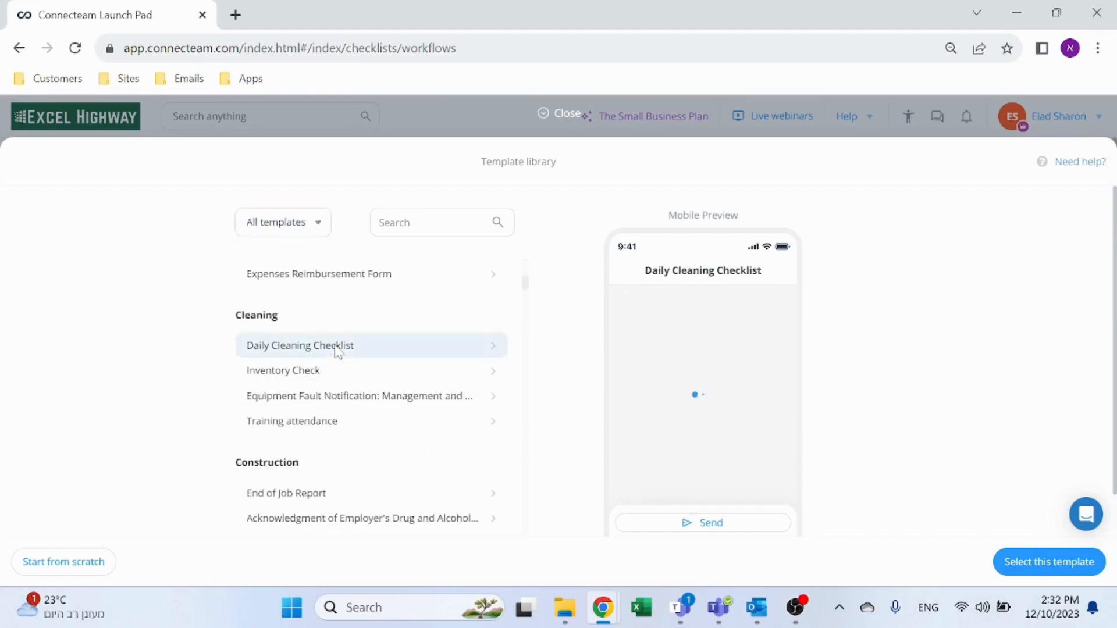
left_click(1067, 567)
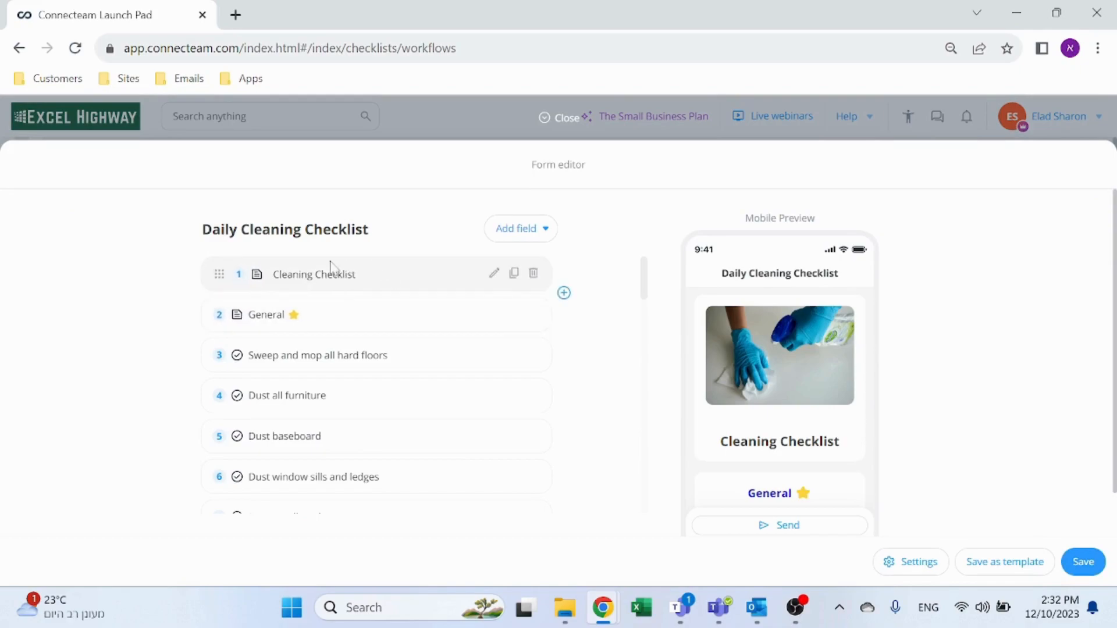
- Add a Dropdown field titled "Clean room" with the items Yes and No, and delete fields near the end of the checklist
left_click_drag(643, 274, 643, 215)
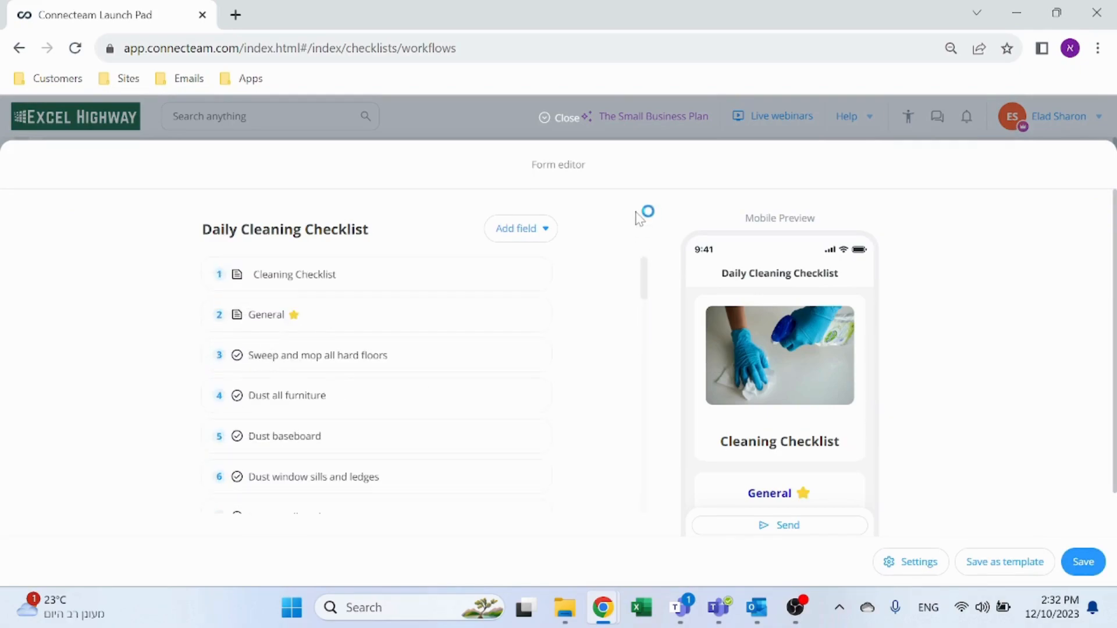
left_click(539, 232)
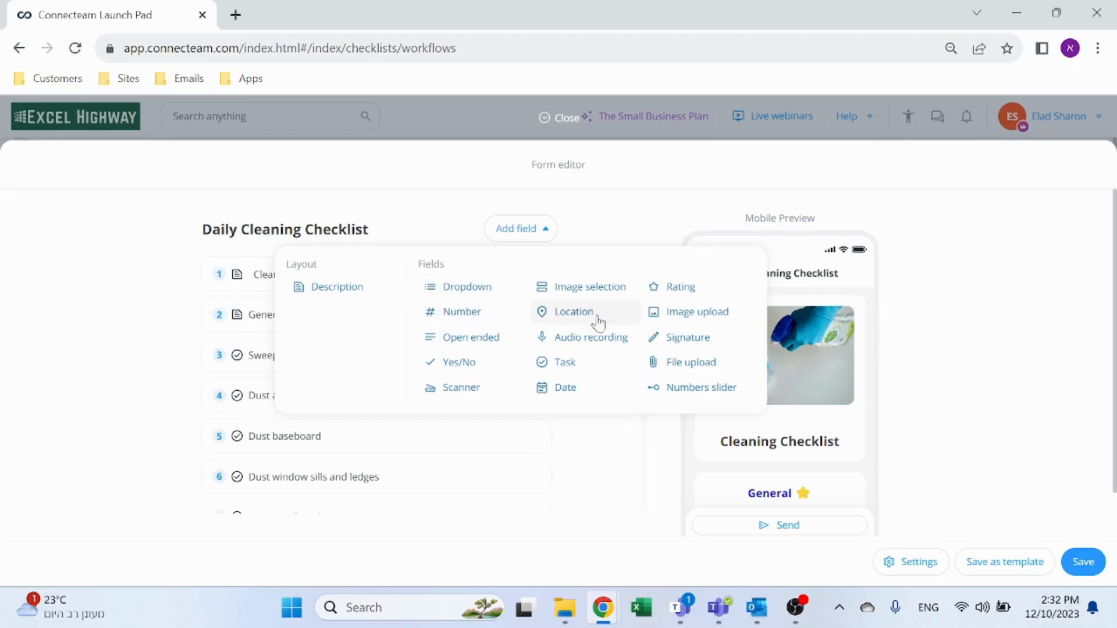
left_click(471, 289)
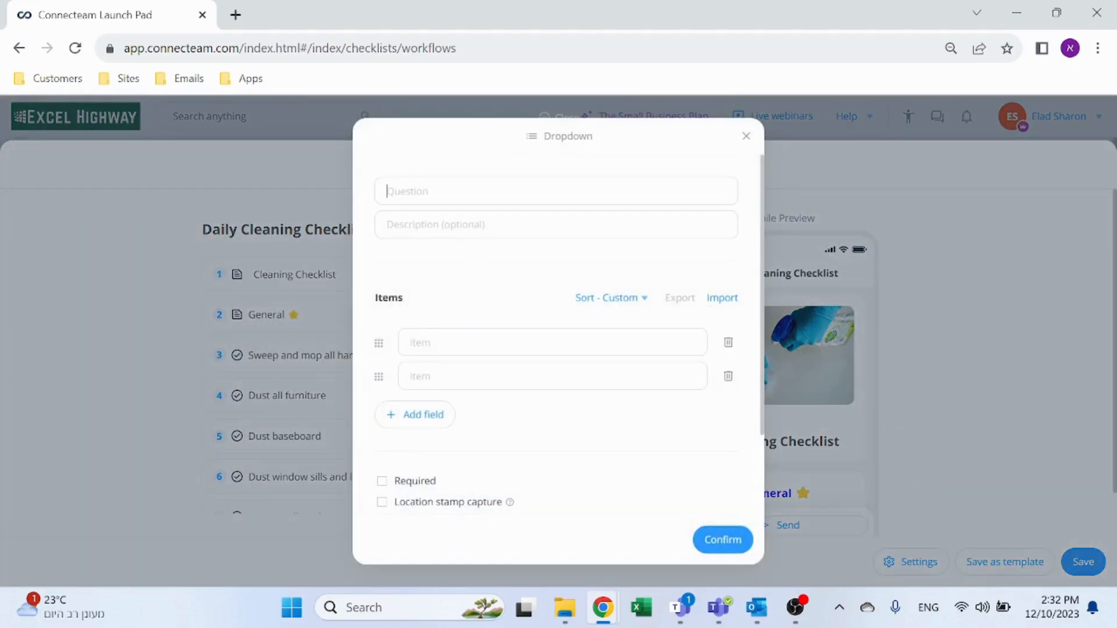
type("C")
type("Yes")
type("No")
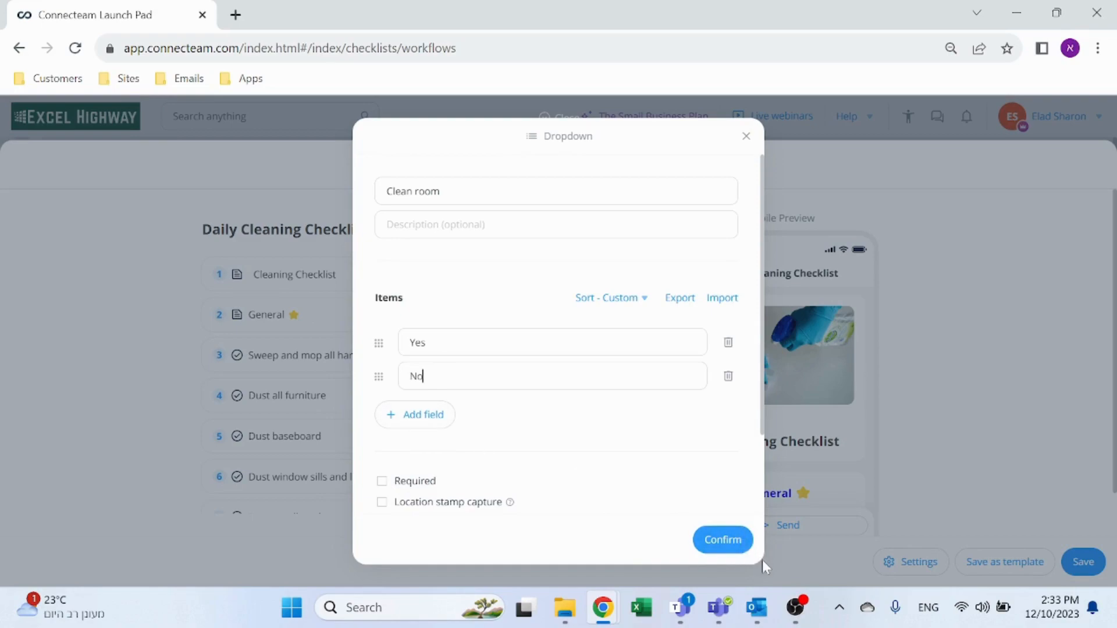
left_click(730, 542)
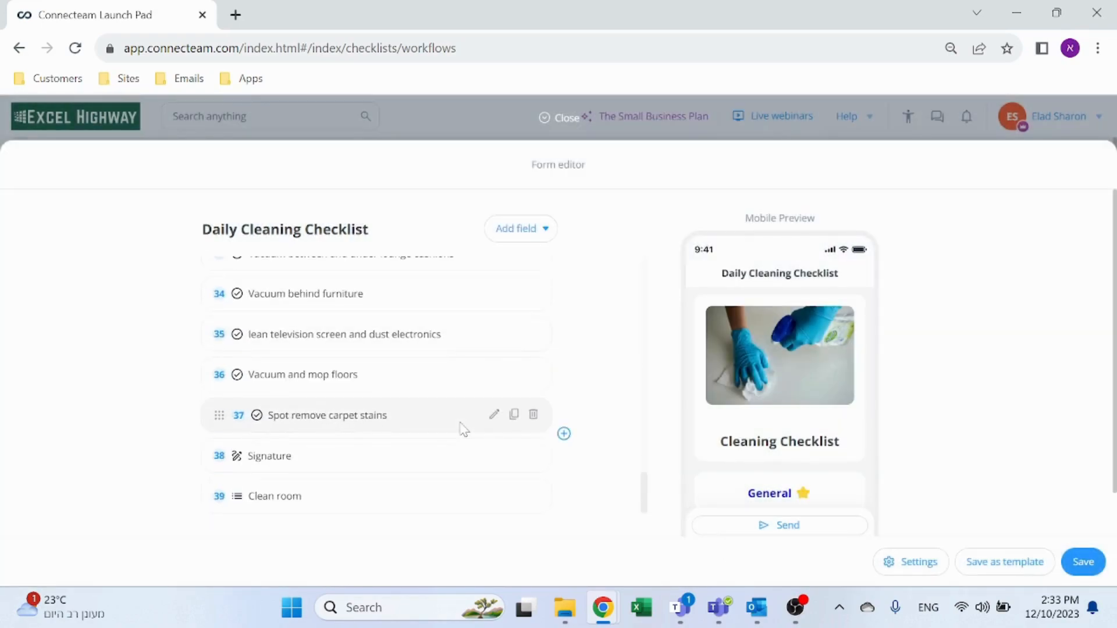
left_click(534, 446)
left_click(533, 407)
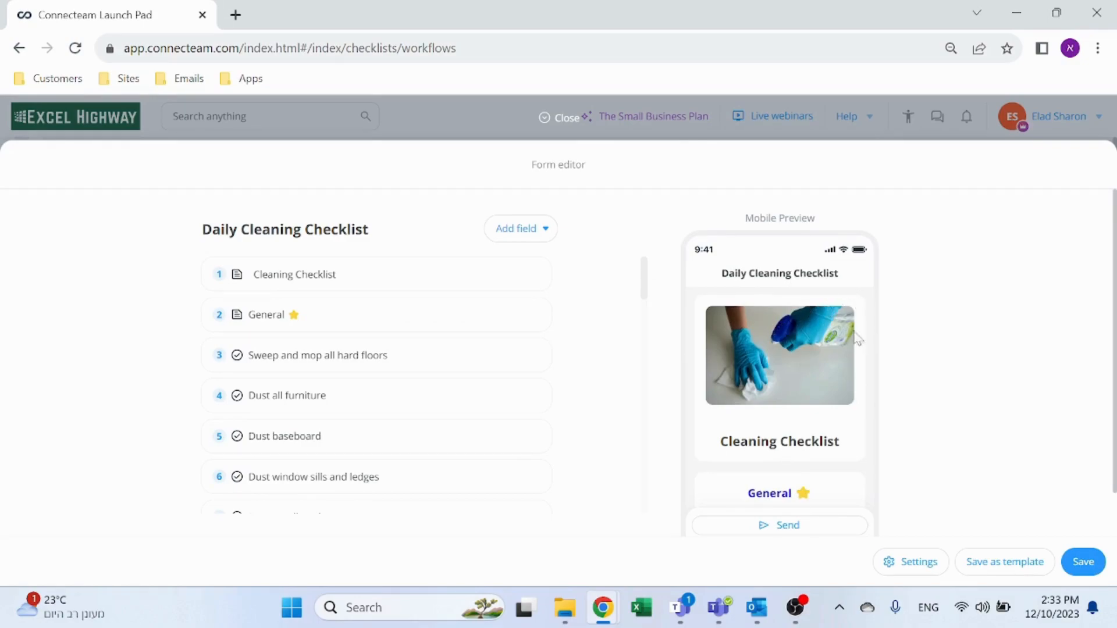
- Test the mobile preview by ticking the first two General tasks and "Clean and sanitize sink and counter tops" under Kitchen
scroll(774, 381, "down", 3)
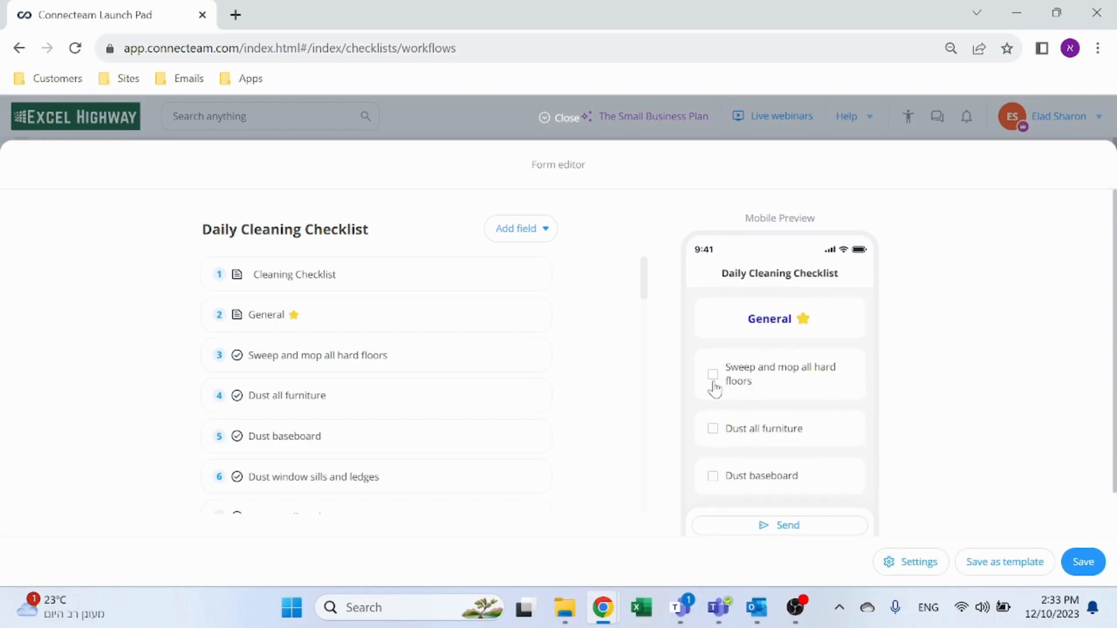
left_click(714, 375)
left_click(714, 429)
scroll(828, 392, "down", 5)
scroll(826, 389, "down", 3)
scroll(716, 402, "down", 6)
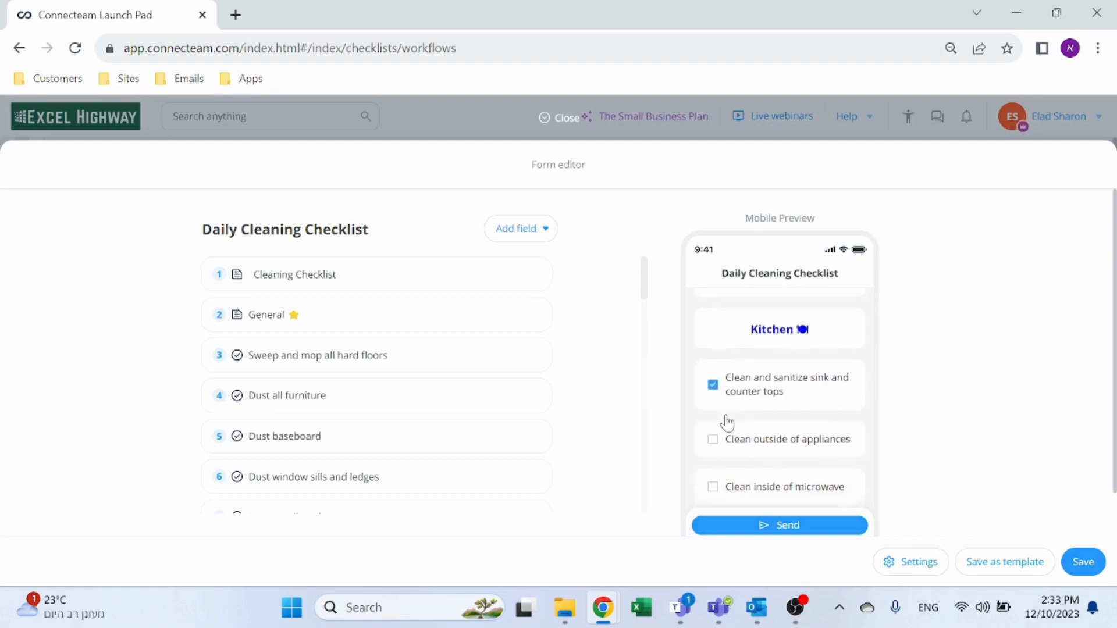
left_click(715, 383)
scroll(741, 392, "down", 8)
scroll(791, 466, "down", 1)
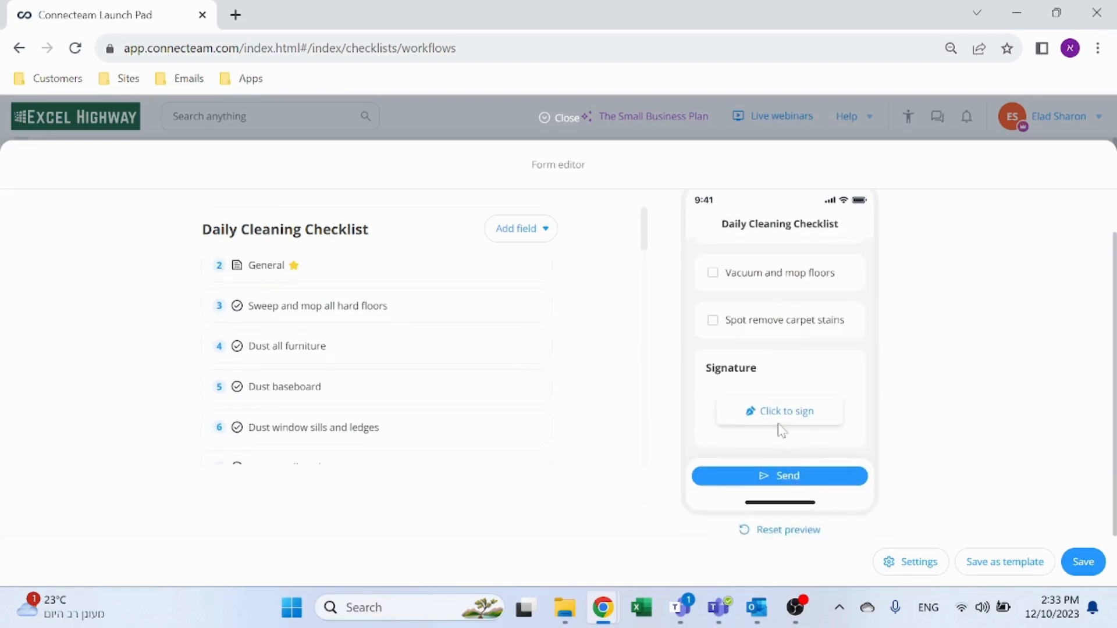
- Draw a freehand signature in the preview's Signature field and confirm it
left_click(779, 424)
mouse_move(542, 217)
left_mouse_down()
mouse_move(611, 228)
mouse_move(614, 274)
left_mouse_up()
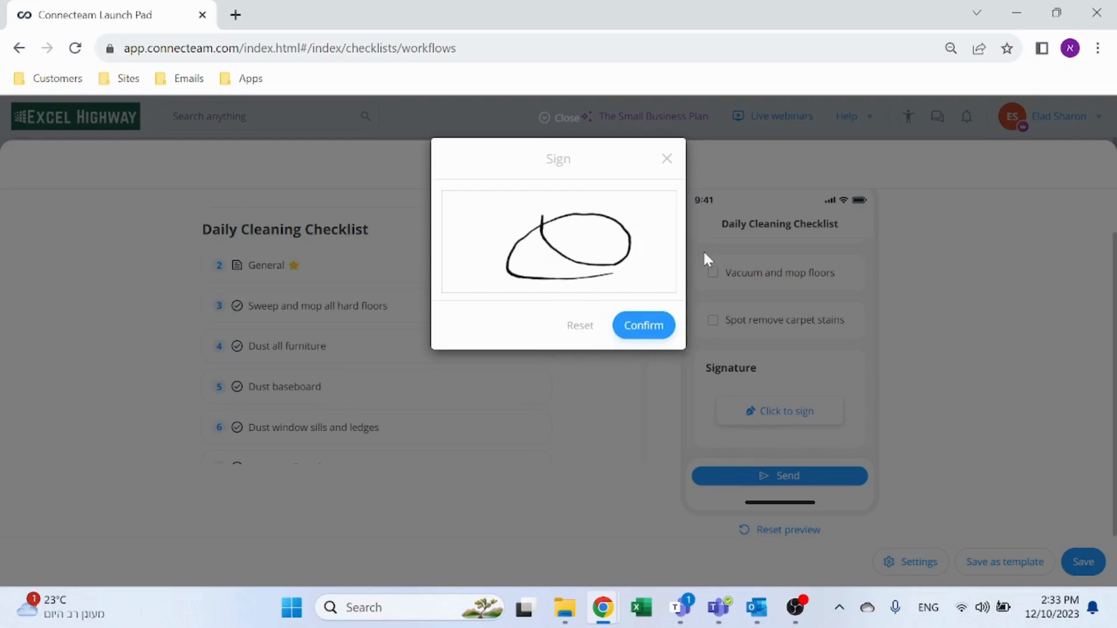
left_click(630, 332)
scroll(814, 407, "down", 1)
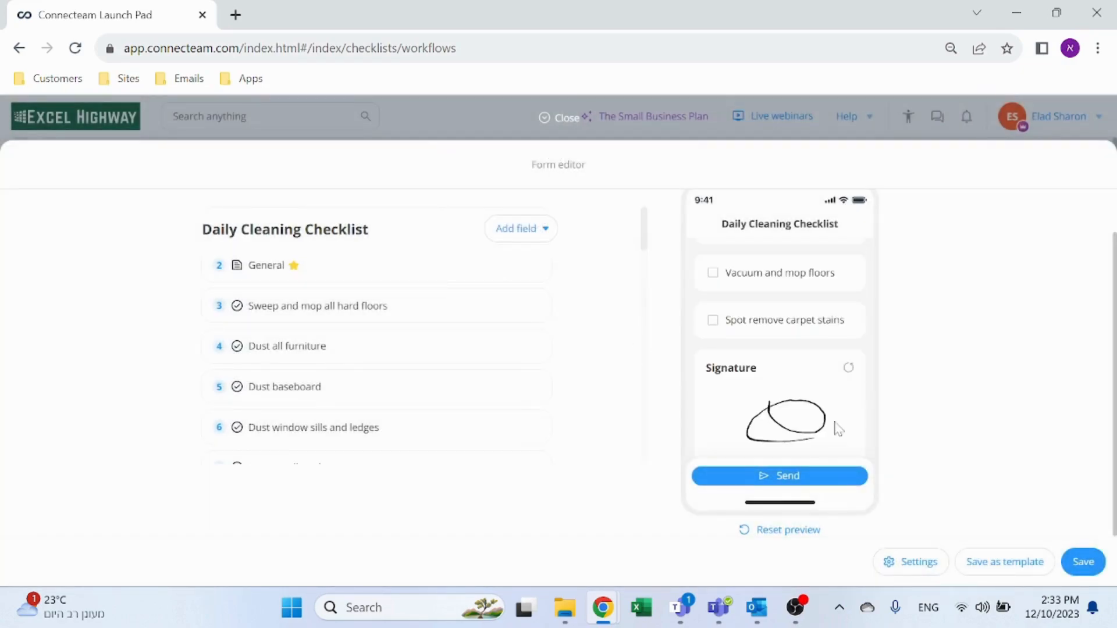
- Save the Daily Cleaning Checklist and publish it now via Smart Groups to the All users group with the default publish settings
left_click(1098, 569)
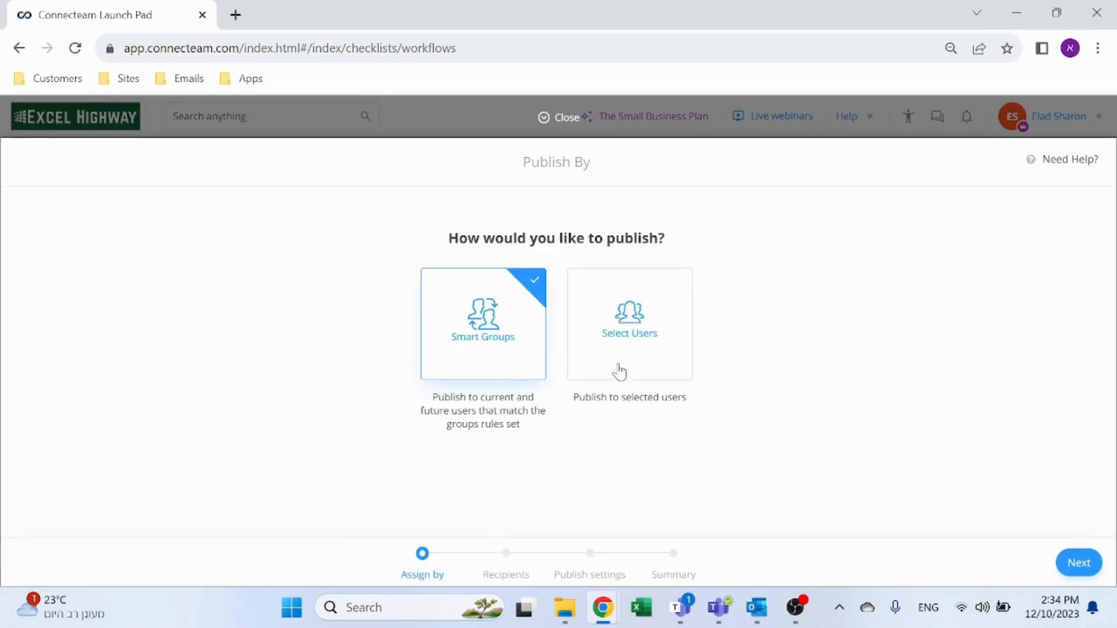
left_click(626, 336)
left_click(478, 337)
left_click(1077, 563)
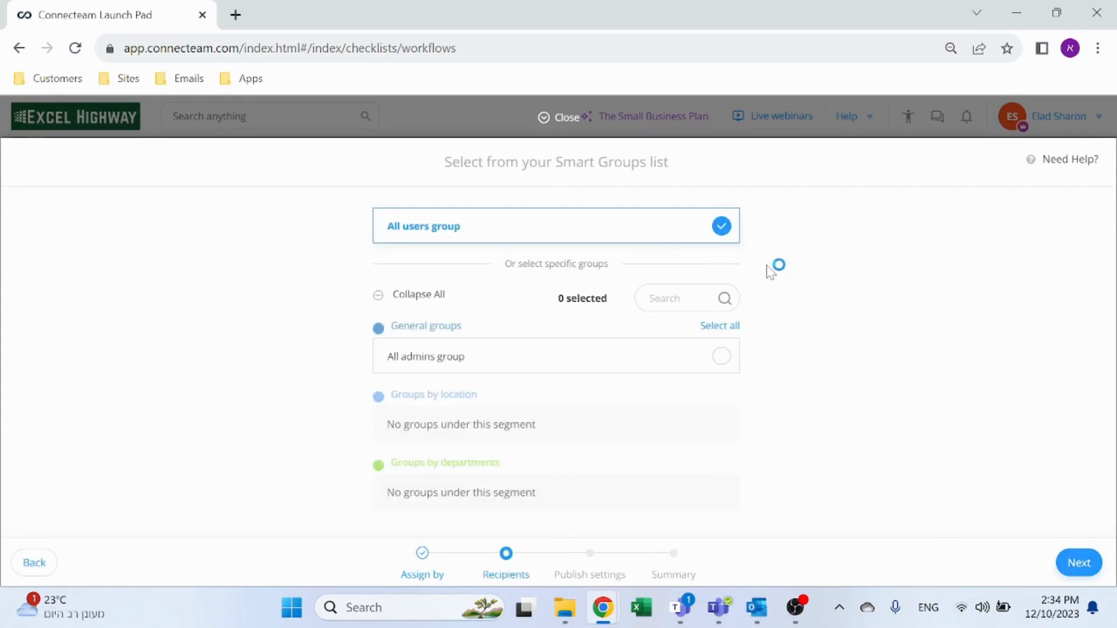
left_click(1077, 563)
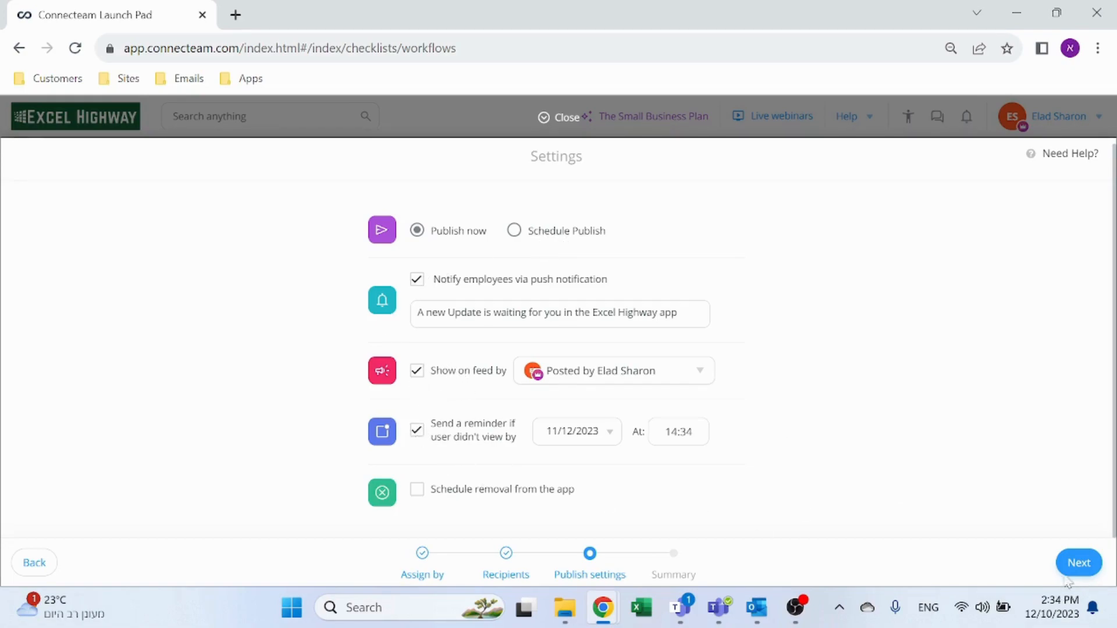
left_click(1071, 573)
left_click(1070, 563)
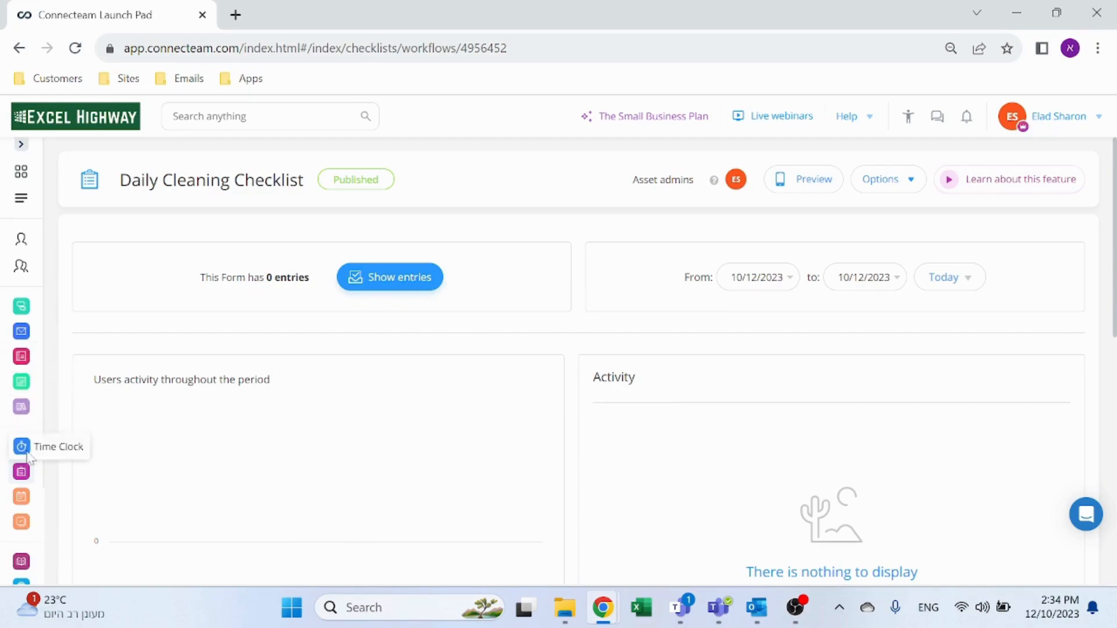
- Go from the Forms list to the Job Scheduler schedule and open the Waiter day shift on Tue 9/19
left_click(23, 478)
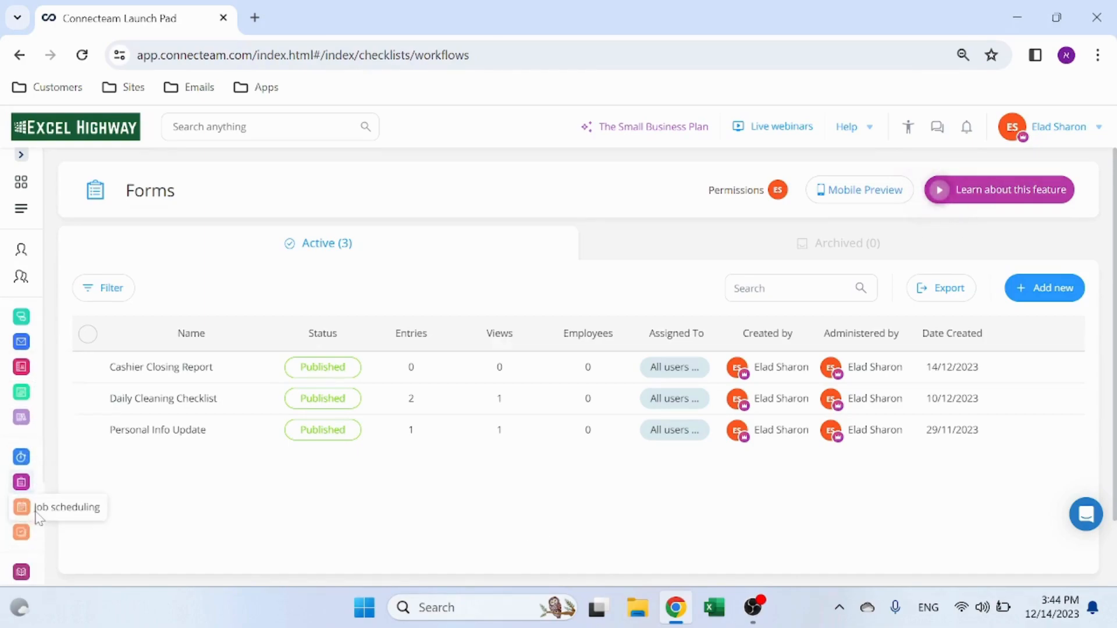
left_click(56, 514)
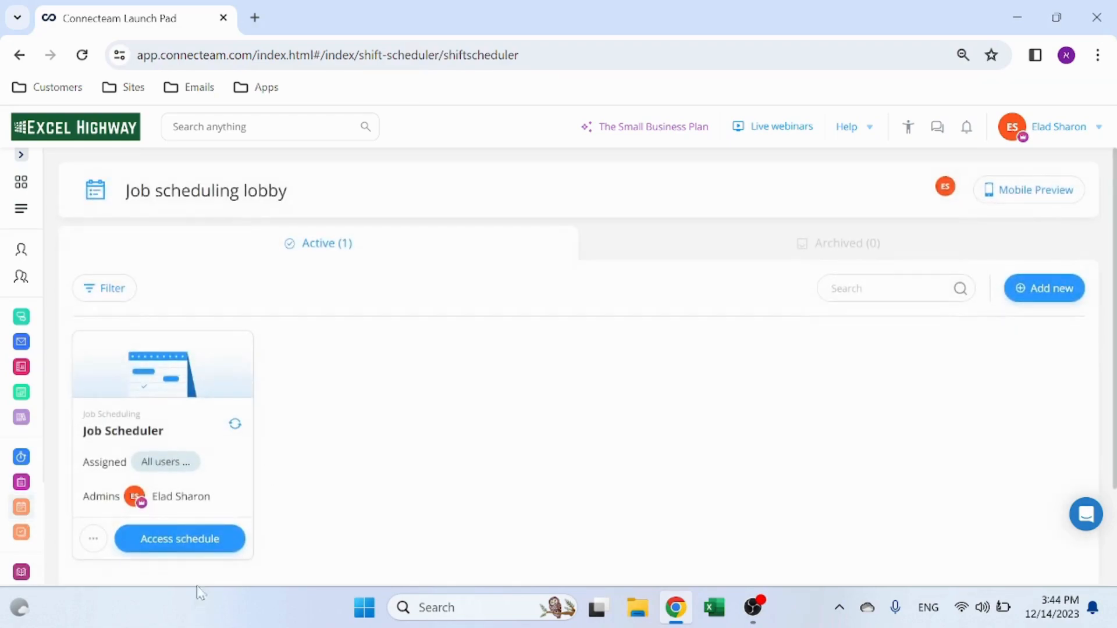
left_click(181, 539)
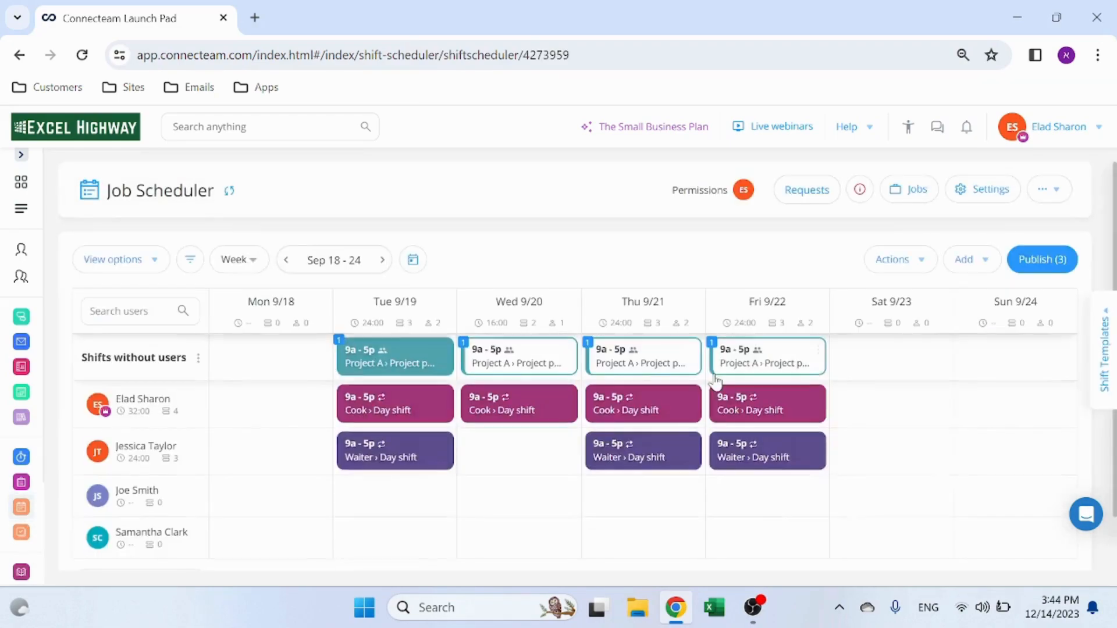
left_click(405, 452)
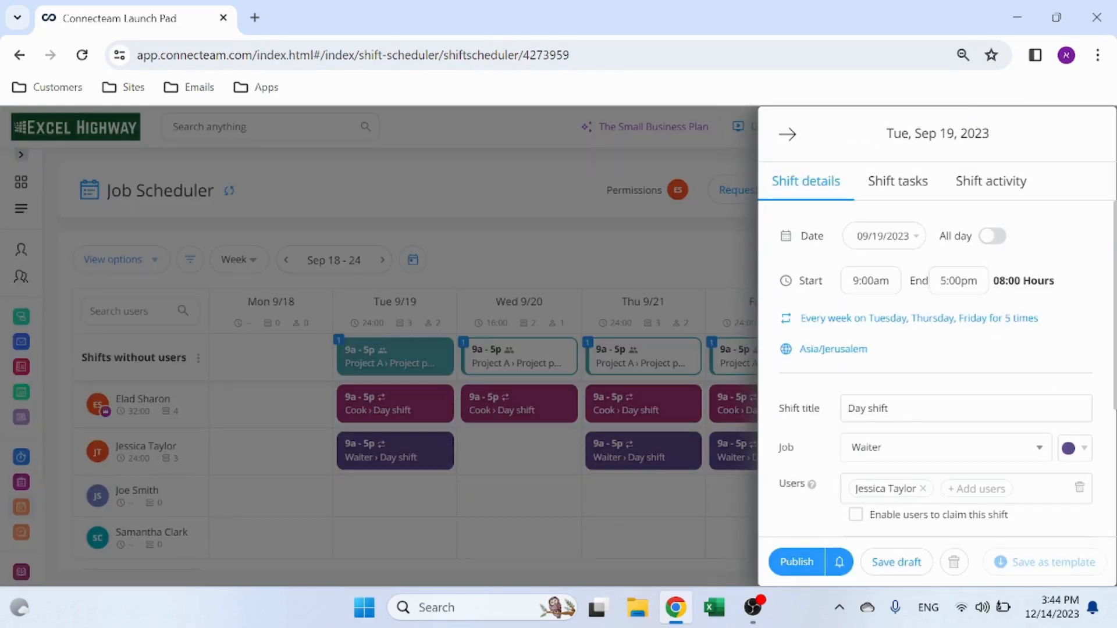
- Add the shift note "Please fill out form", attach the Cashier Closing Report form and publish the change across the recurring shifts
scroll(937, 379, "down", 4)
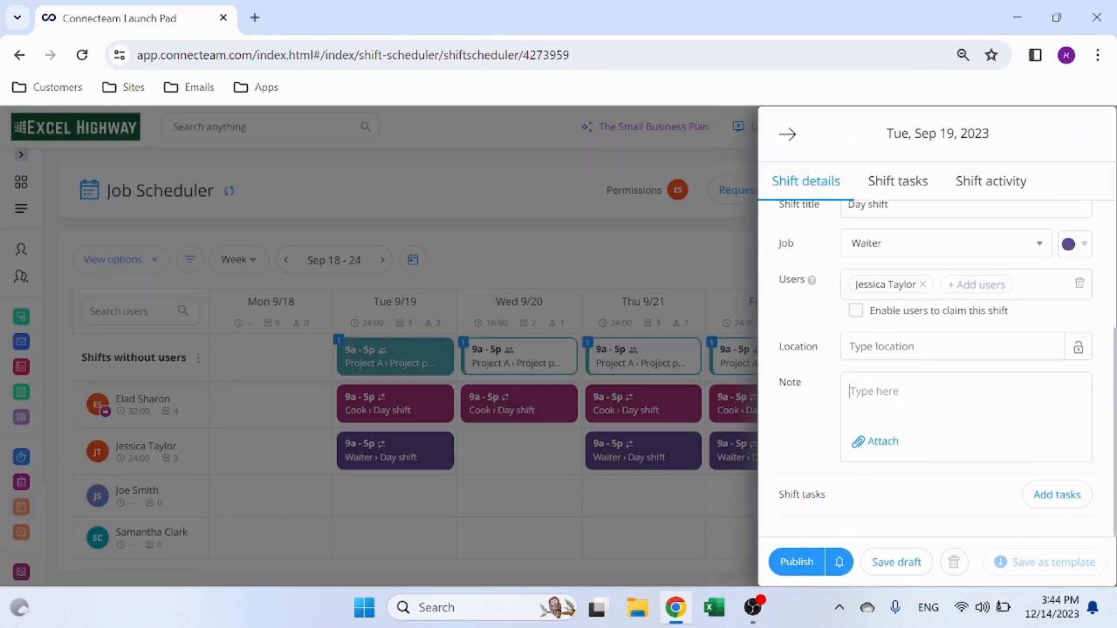
type("Please fill out form")
left_click(879, 446)
left_click(1004, 356)
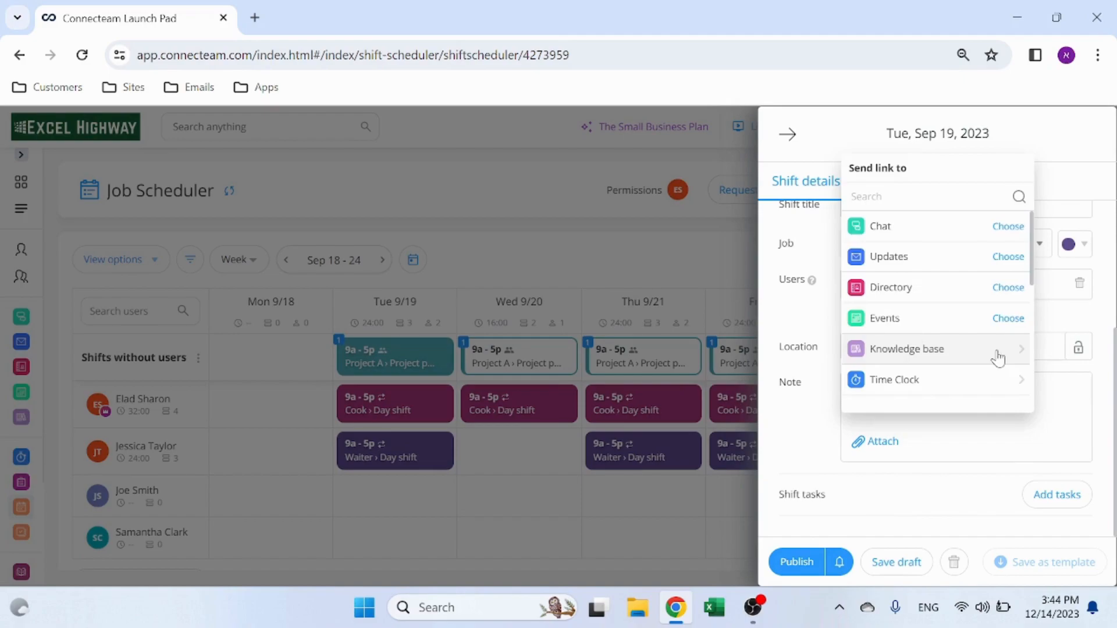
scroll(923, 317, "down", 2)
left_click(908, 322)
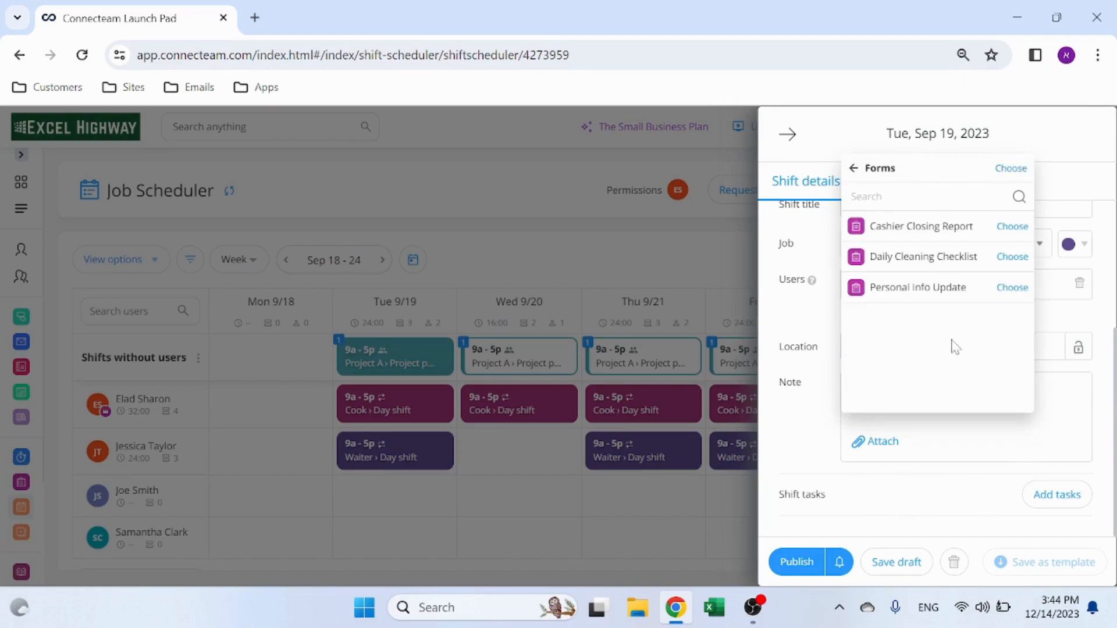
left_click(945, 227)
left_click(800, 562)
left_click(459, 280)
left_click(638, 362)
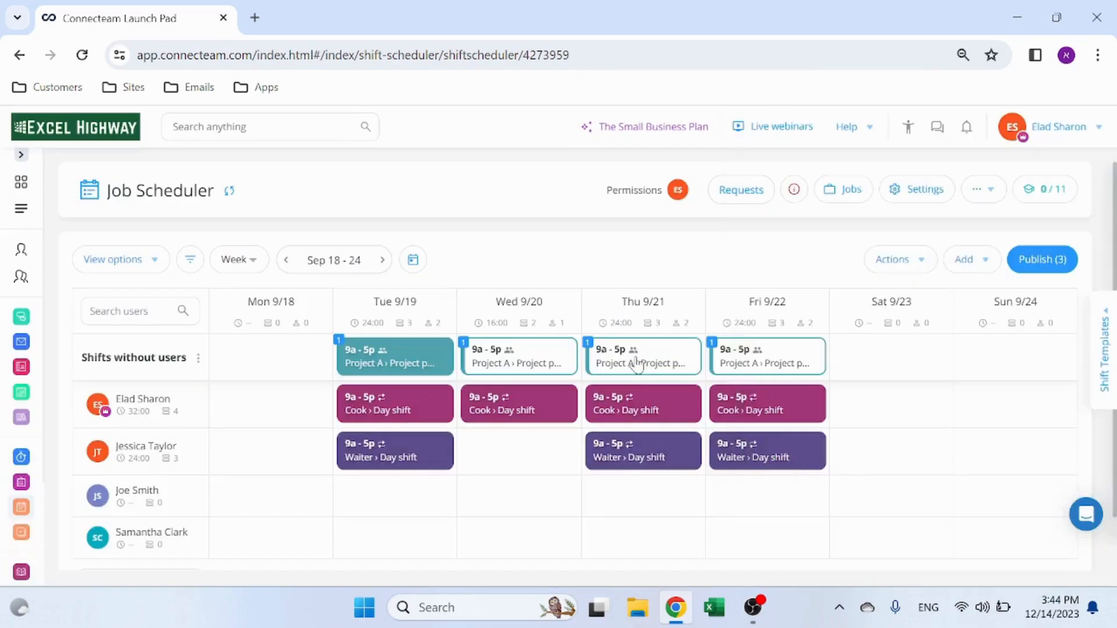
- Check the note and attached form in the Waiter day shift on Fri 9/22, and close the shift details
left_click(763, 459)
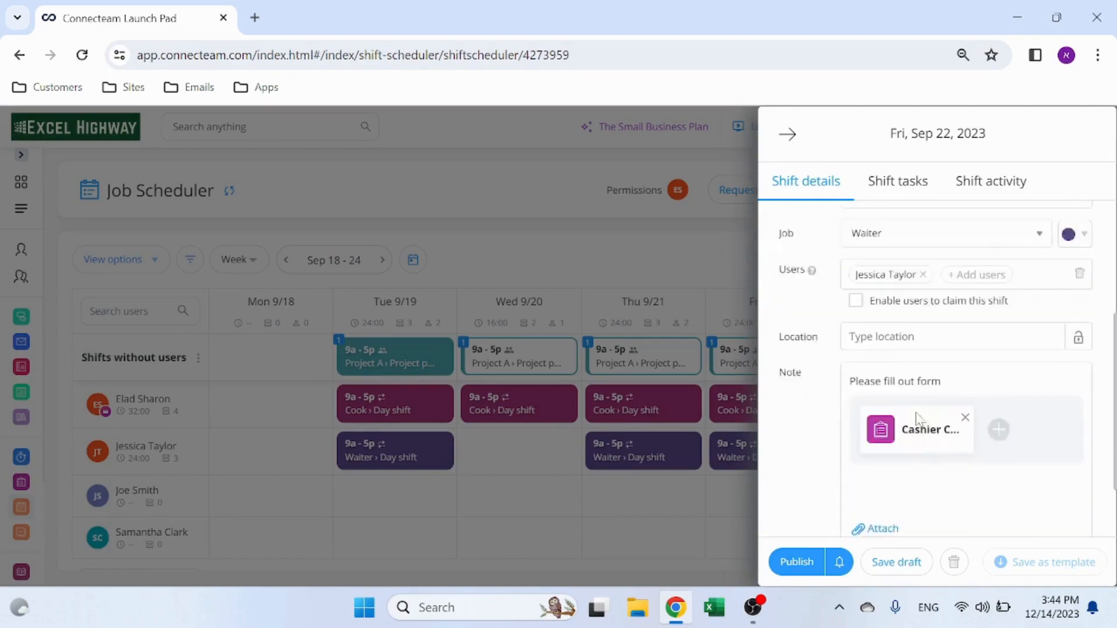
scroll(856, 367, "down", 1)
left_click(788, 135)
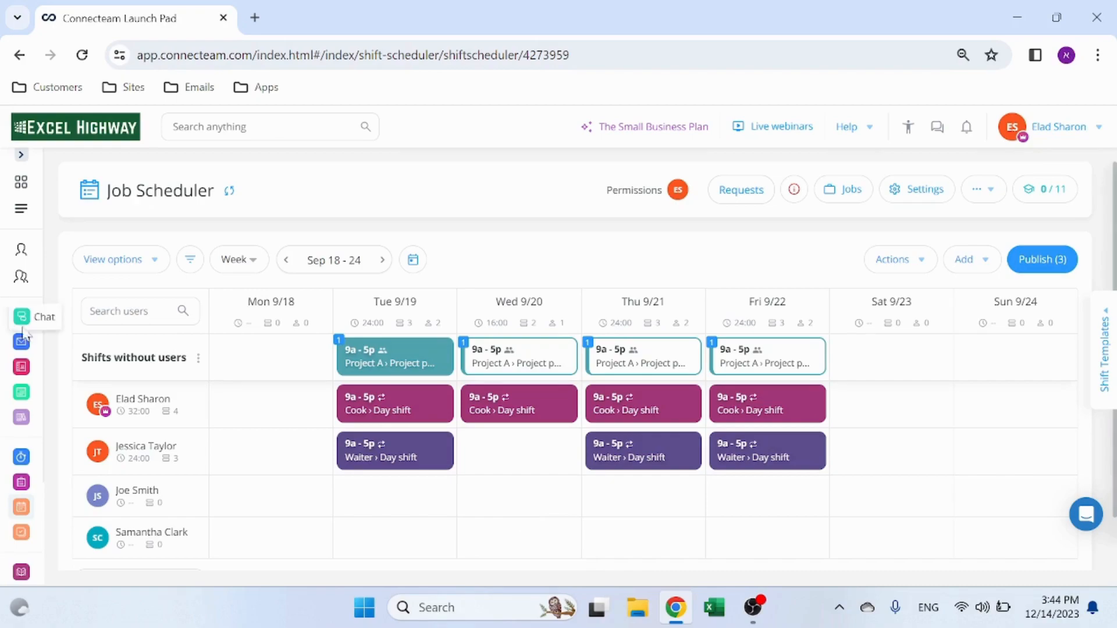
- Open the Daily Cleaning Checklist from the Forms section and review its submitted entries
left_click(22, 482)
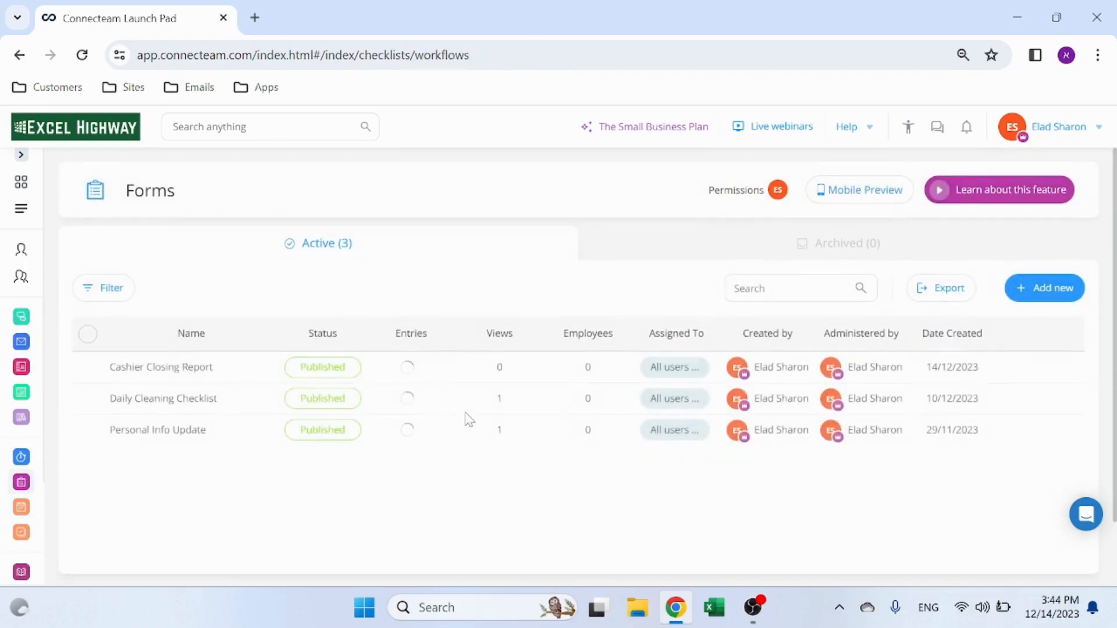
left_click(207, 406)
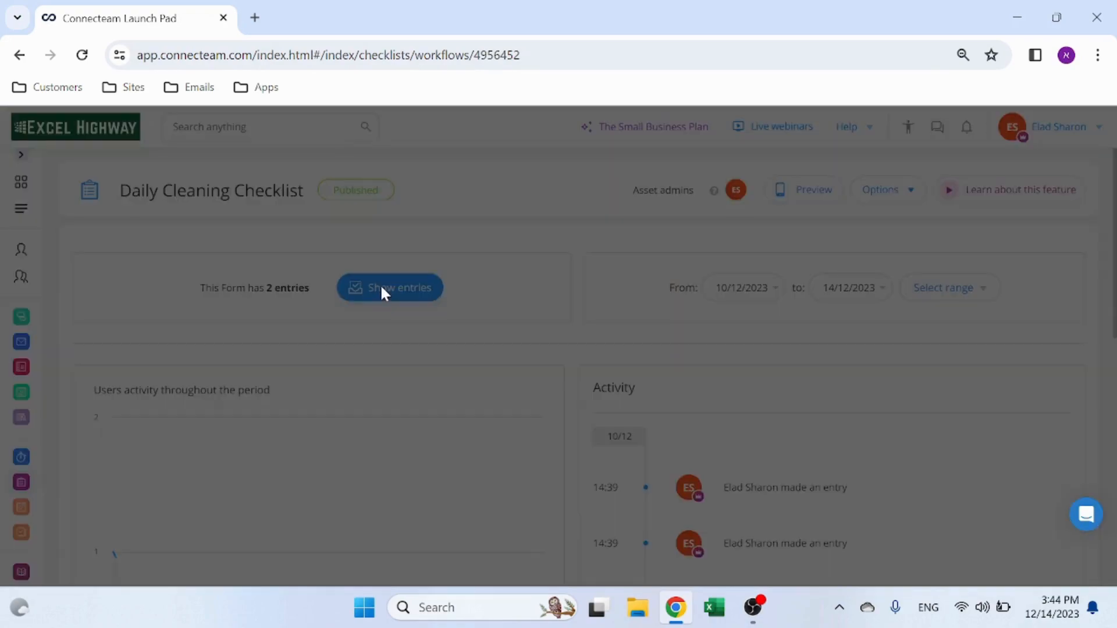
left_click(381, 288)
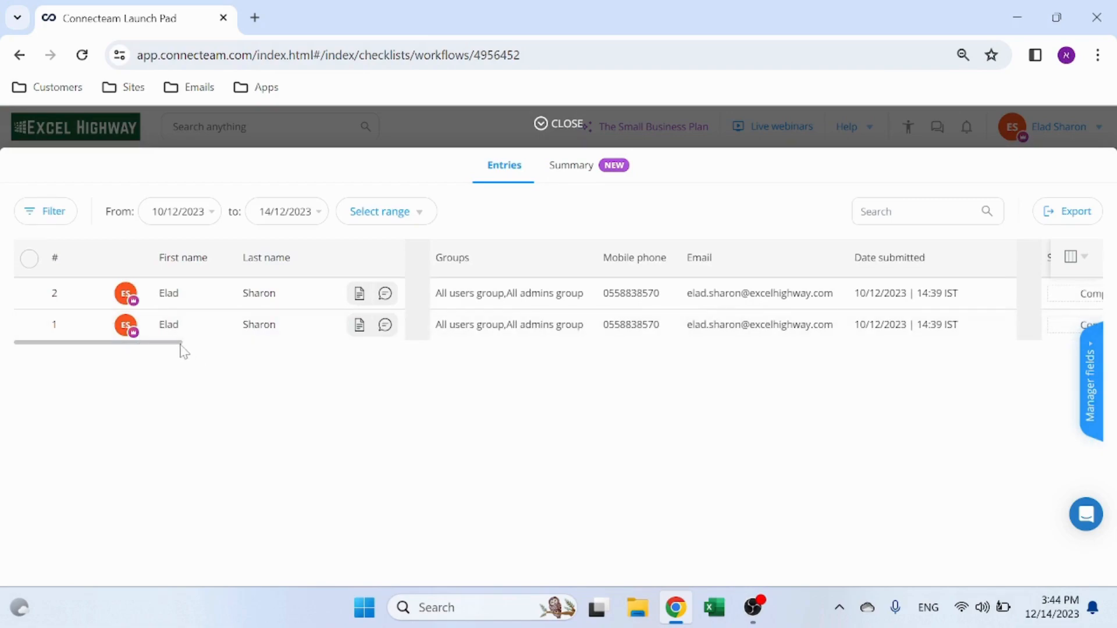
left_click_drag(174, 347, 140, 355)
- Review the summary insights for "Sweep and mop all hard floors", "Remove all trash" and "Remove all cobwebs"
left_click(583, 168)
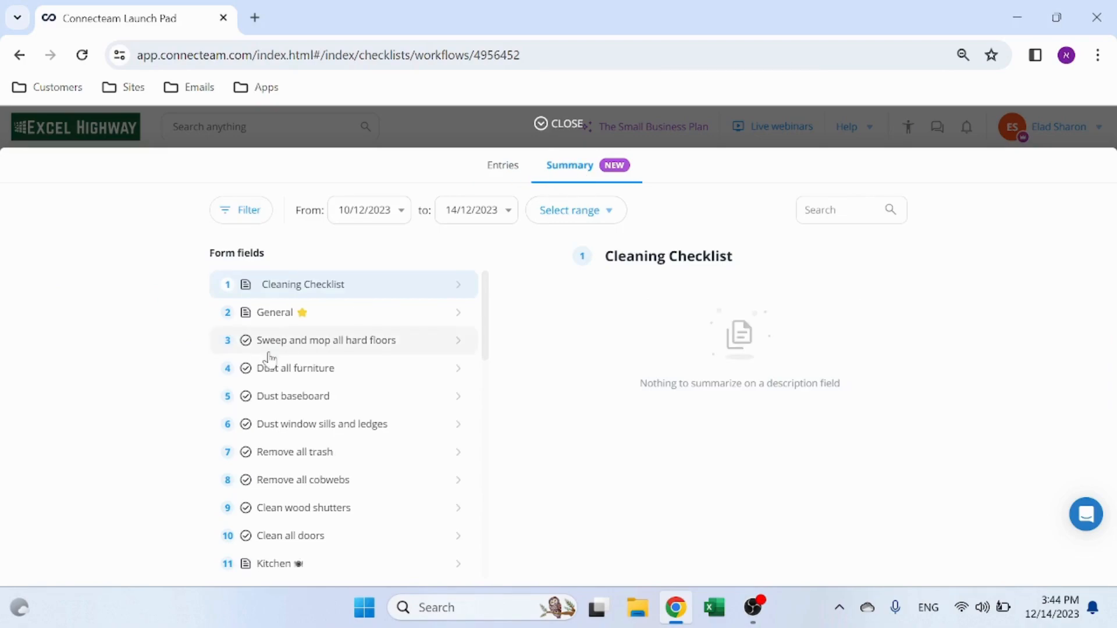
left_click(375, 349)
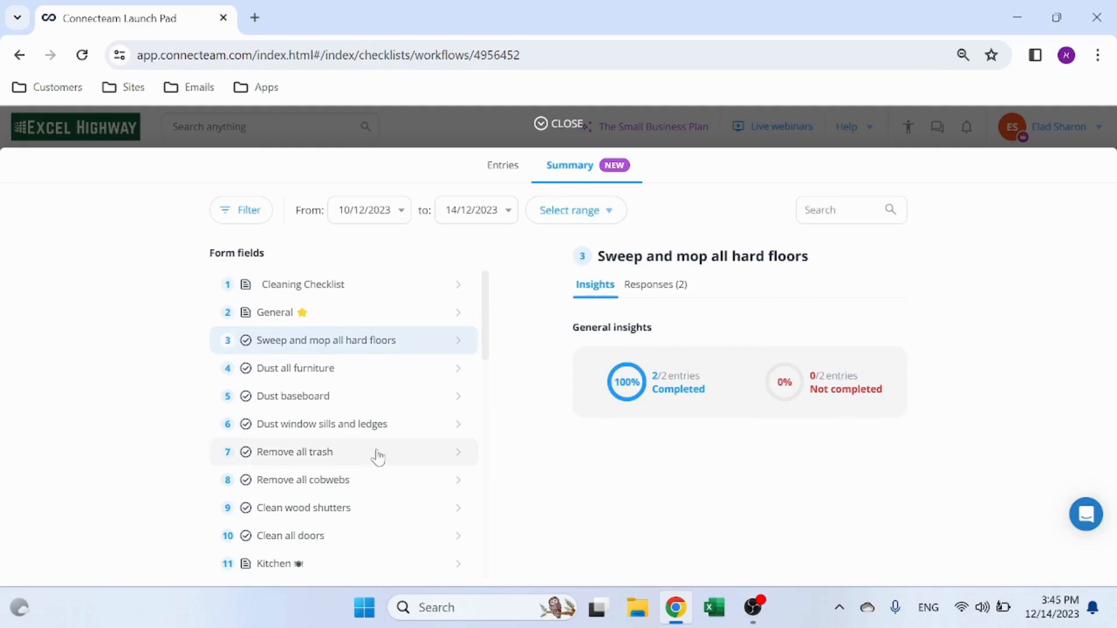
left_click(355, 453)
left_click(350, 485)
scroll(351, 502, "down", 3)
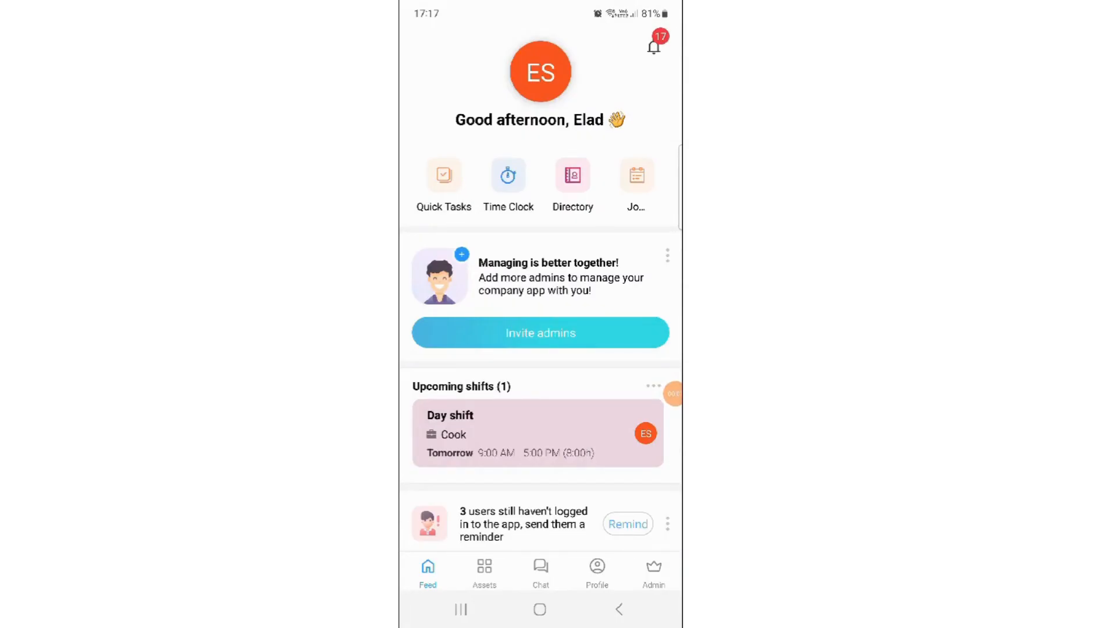
- In the Connecteam mobile app, open the Day shift on Friday, Dec 15 and its attached Cashier Closing Report form
left_click(637, 176)
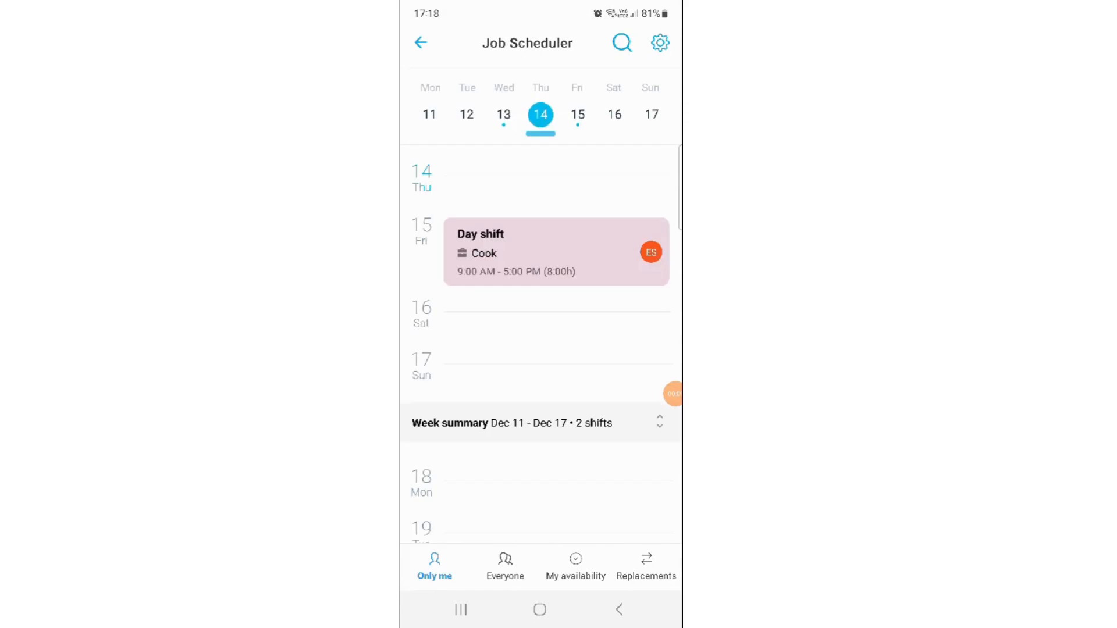
left_click(557, 251)
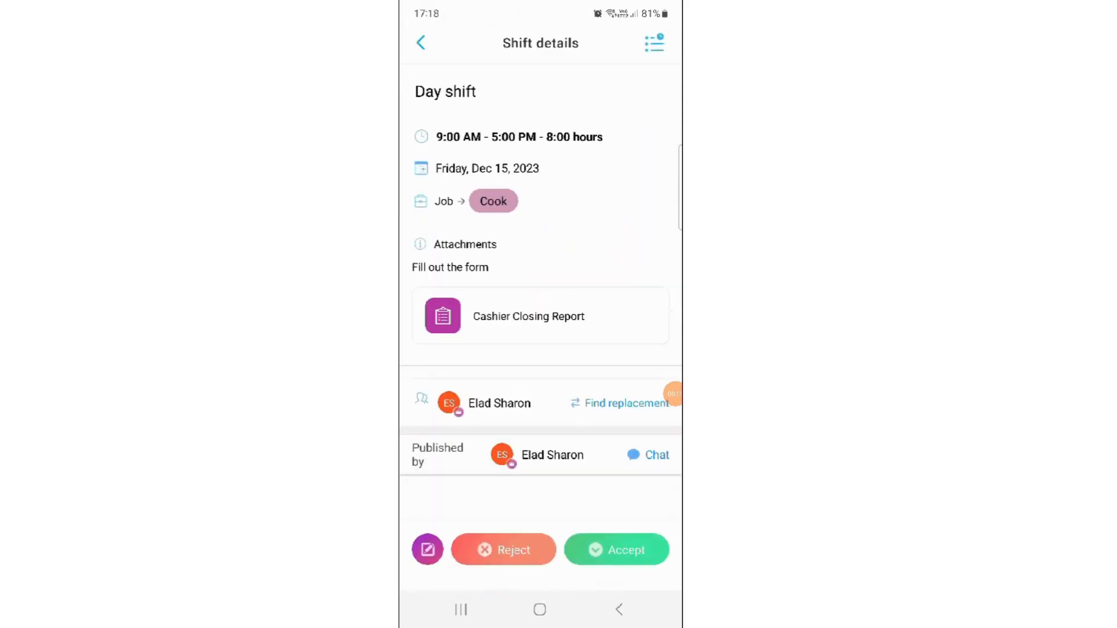
left_click(541, 316)
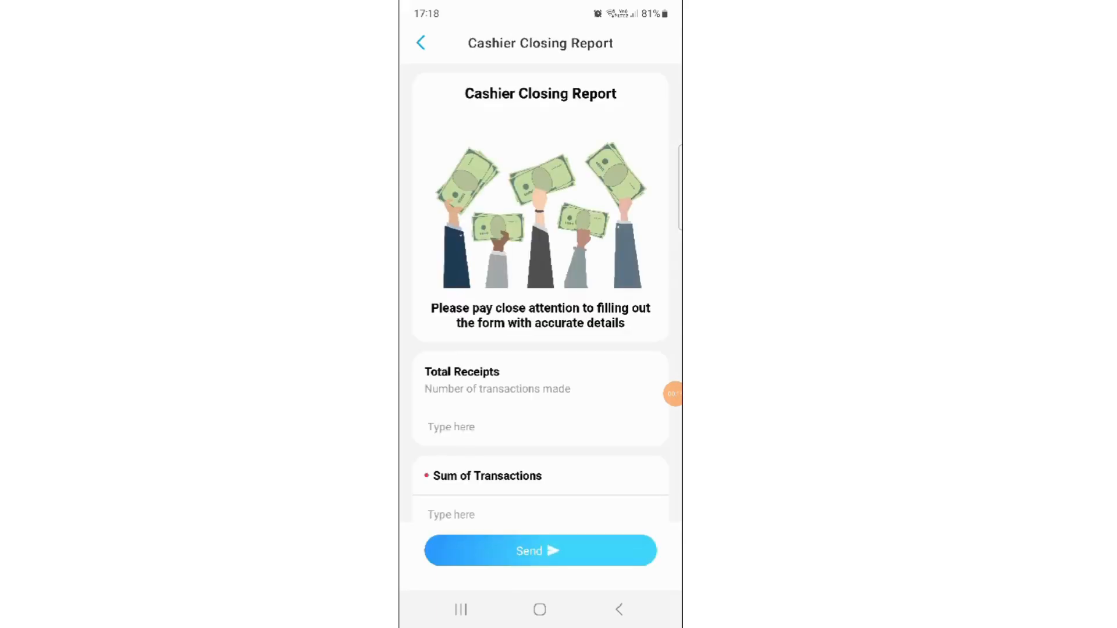
- Enter 100 as the Sum of Transactions in the Cashier Closing Report
scroll(540, 294, "down", 3)
left_click(541, 356)
type("100")
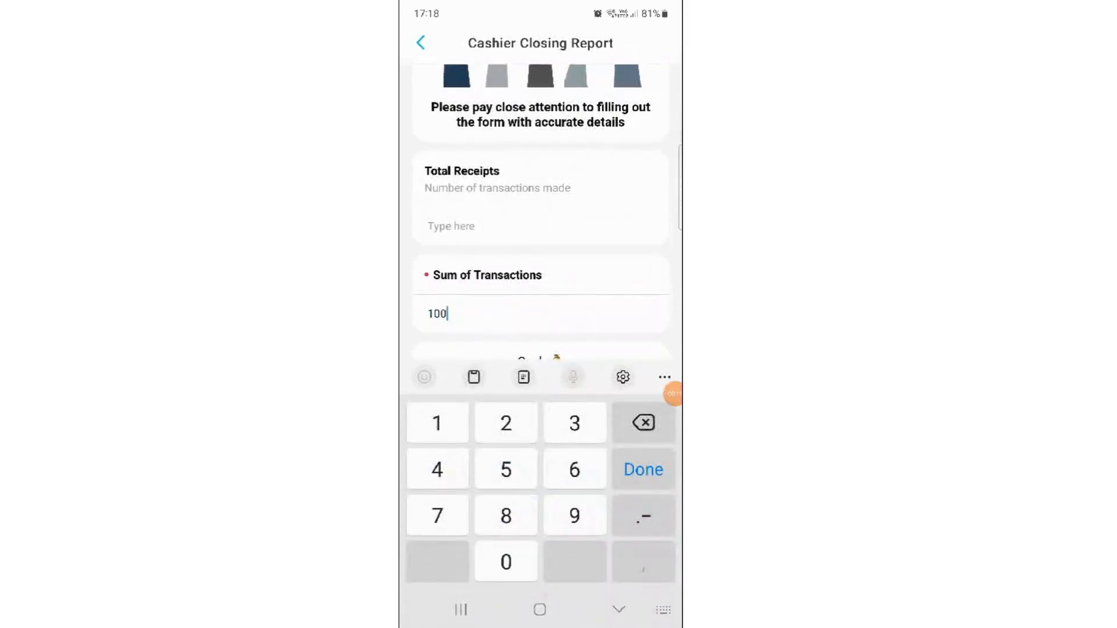
- Enter 2 for $100 Bills and 1 for $50 Bills in the cash section
scroll(540, 204, "down", 3)
left_click(540, 265)
type("2")
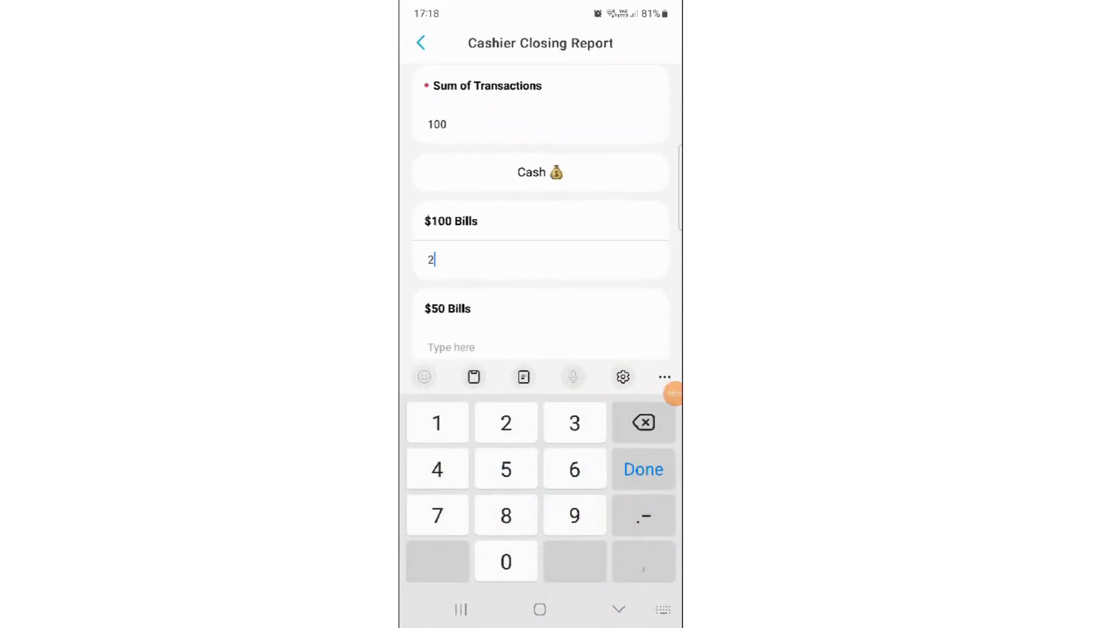
scroll(541, 233, "down", 1)
scroll(540, 232, "down", 2)
left_click(540, 164)
type("1")
- Fill in the closing amounts: Total Cash 350, Total Amount Enclosed 500 and Balance 225
scroll(541, 233, "down", 7)
left_click(541, 253)
type("500")
scroll(540, 233, "down", 5)
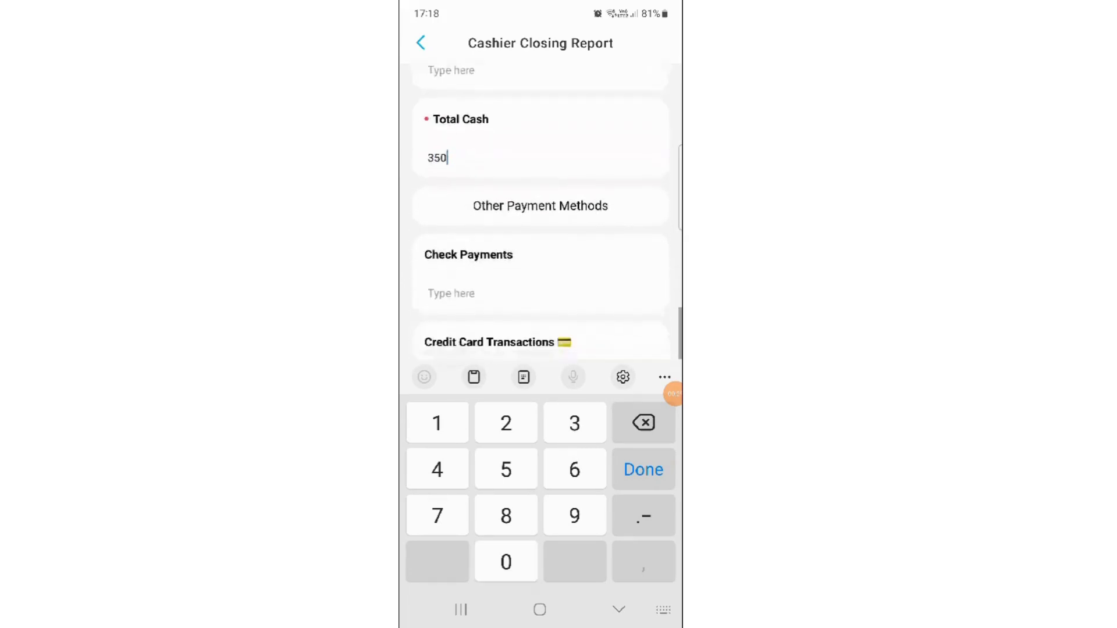
scroll(541, 232, "down", 2)
type("500")
scroll(540, 233, "down", 1)
left_click(541, 280)
type("225")
- Draw a signature in the required Signature field of the Cashier Closing Report and save it
scroll(540, 232, "down", 4)
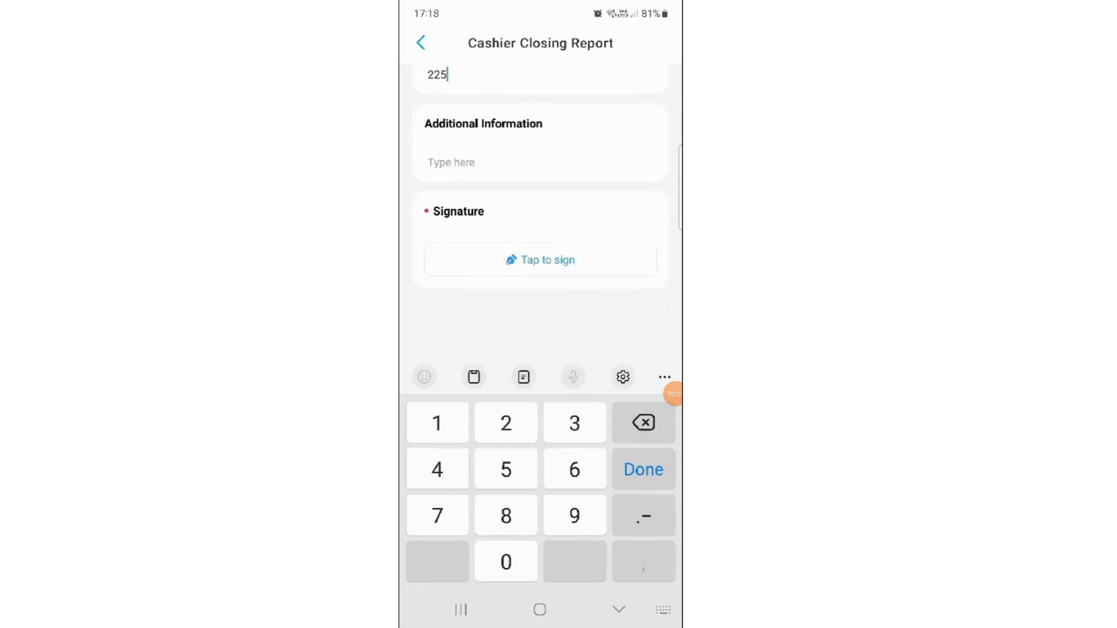
key("Return")
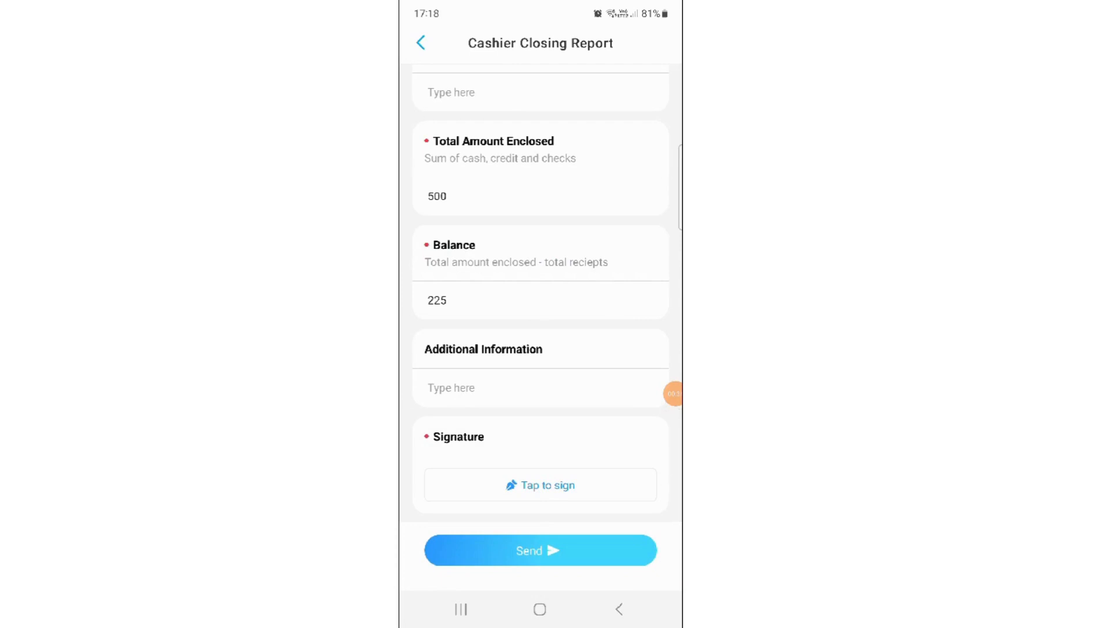
left_click(540, 485)
mouse_move(550, 391)
left_mouse_down()
mouse_move(544, 455)
mouse_move(484, 465)
left_mouse_up()
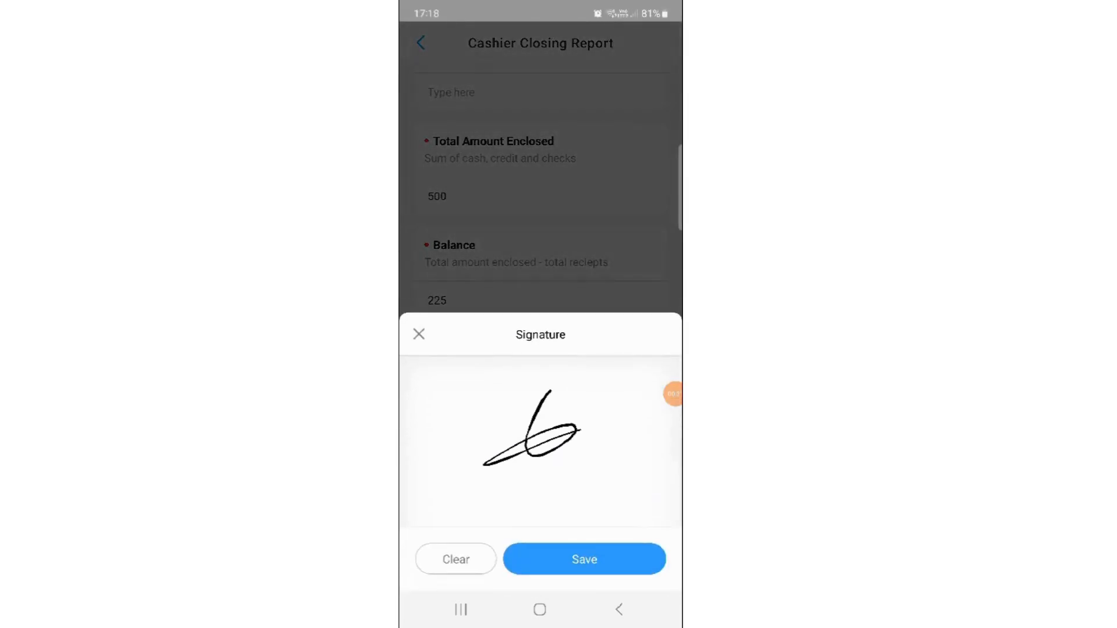
left_click(584, 559)
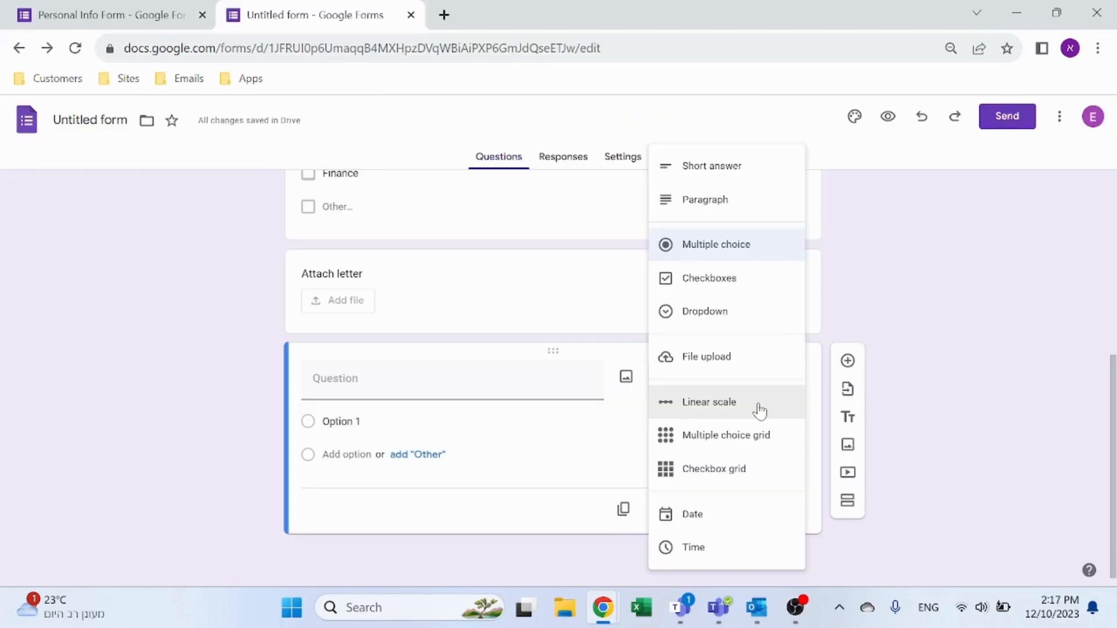
- Make the new Google Forms question a linear scale with the title "Do you like you job?"
left_click(735, 411)
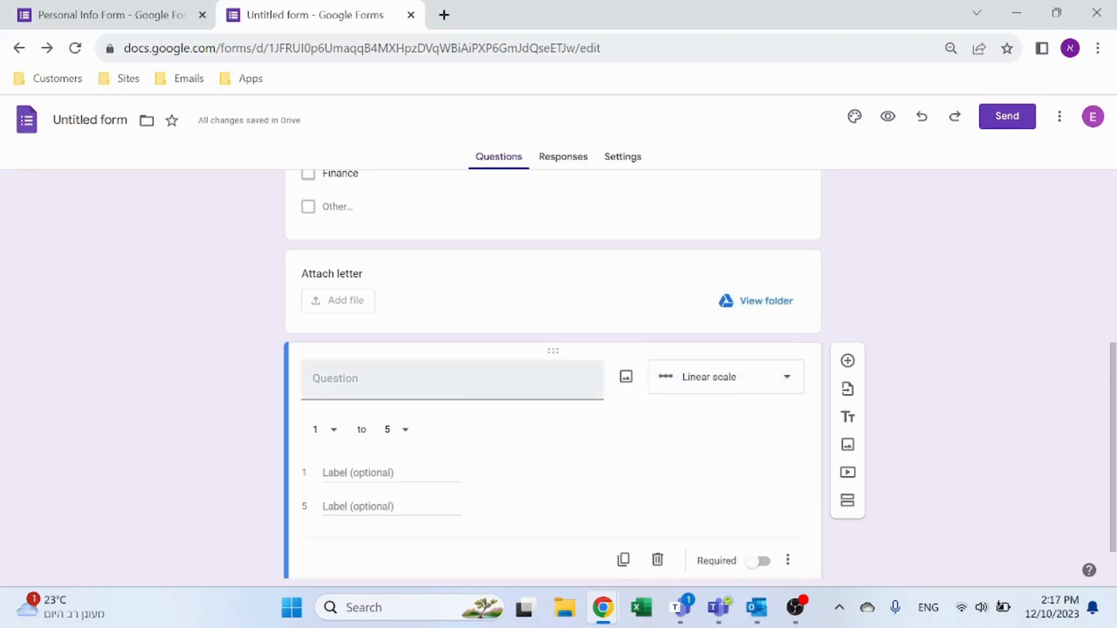
left_click(448, 380)
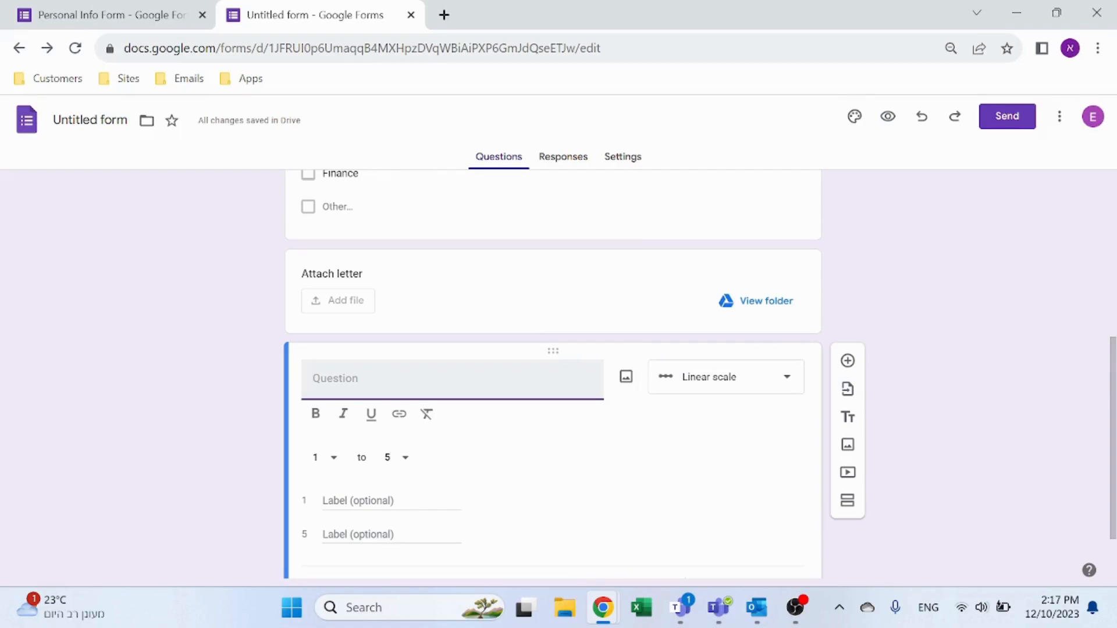
type("Do you like you job?")
scroll(466, 407, "down", 2)
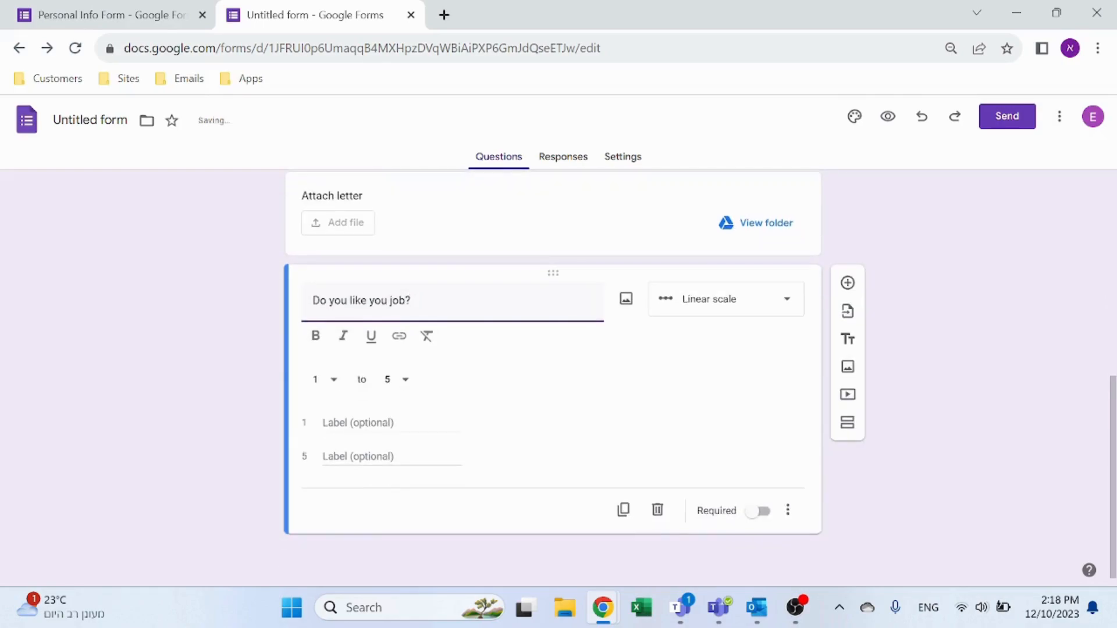
- Configure the linear scale as a required 1 to 10 range with end labels "Very much" and "Not at all"
left_click(372, 423)
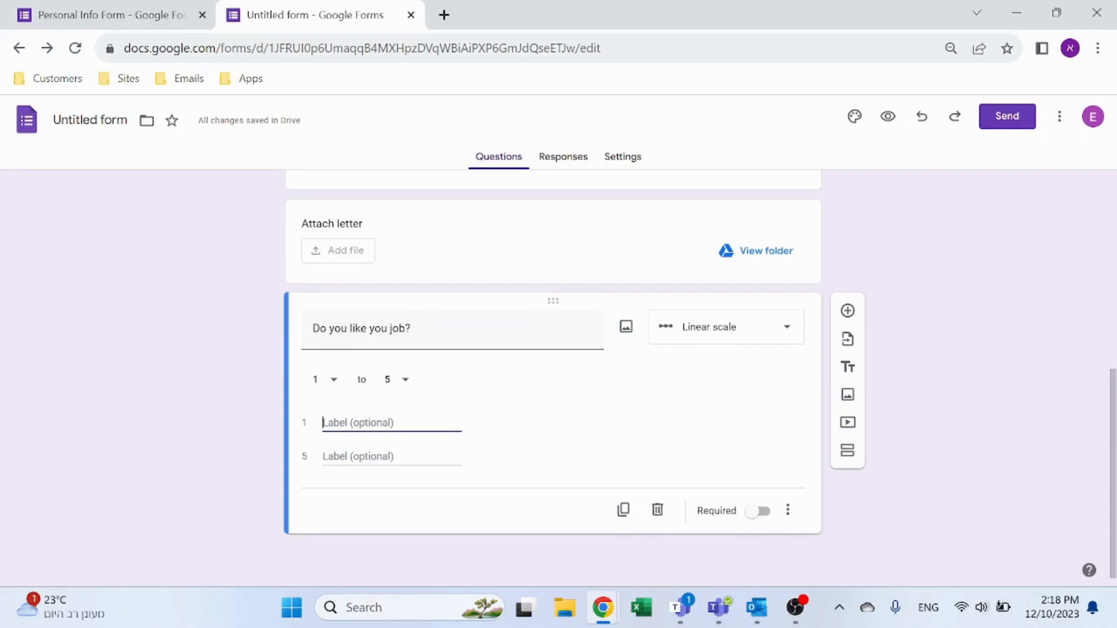
type("Very much")
left_click(381, 455)
type("Not at all")
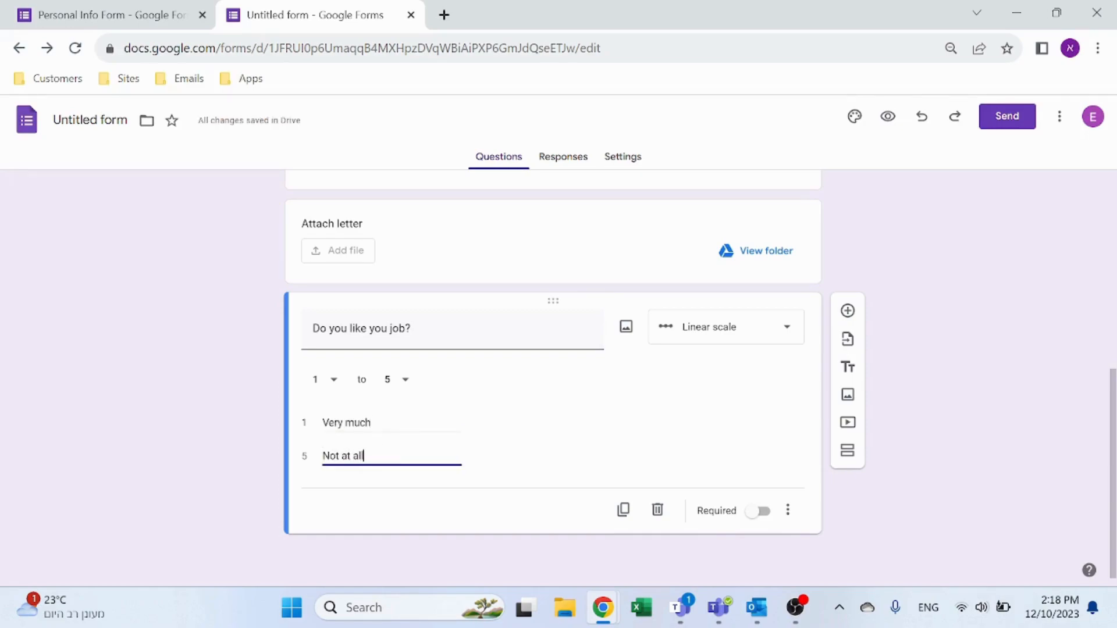
left_click(760, 511)
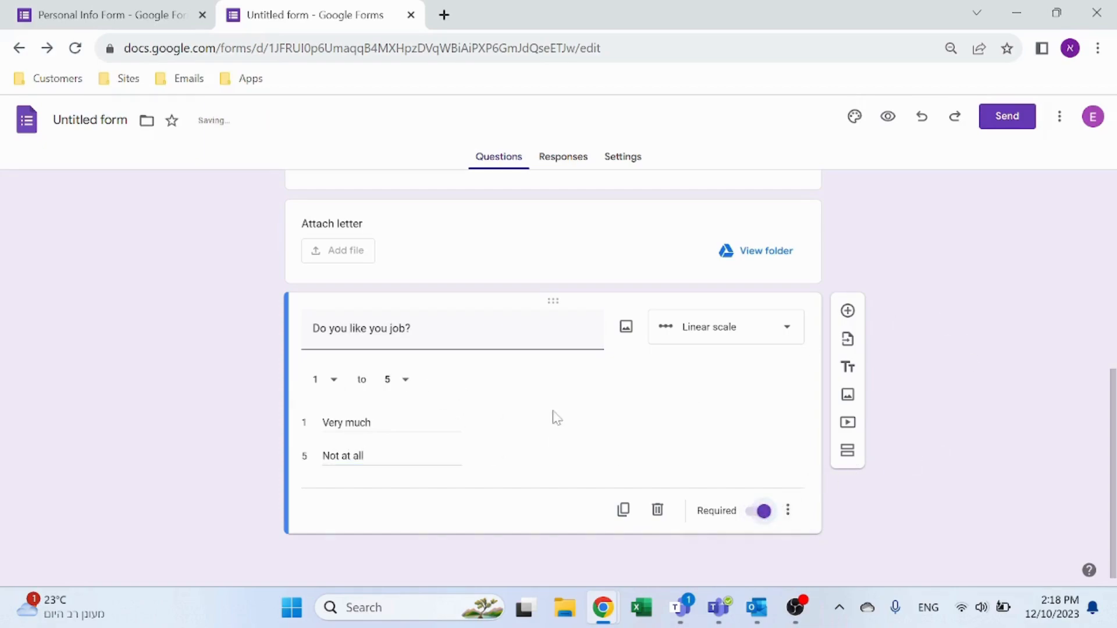
left_click(409, 384)
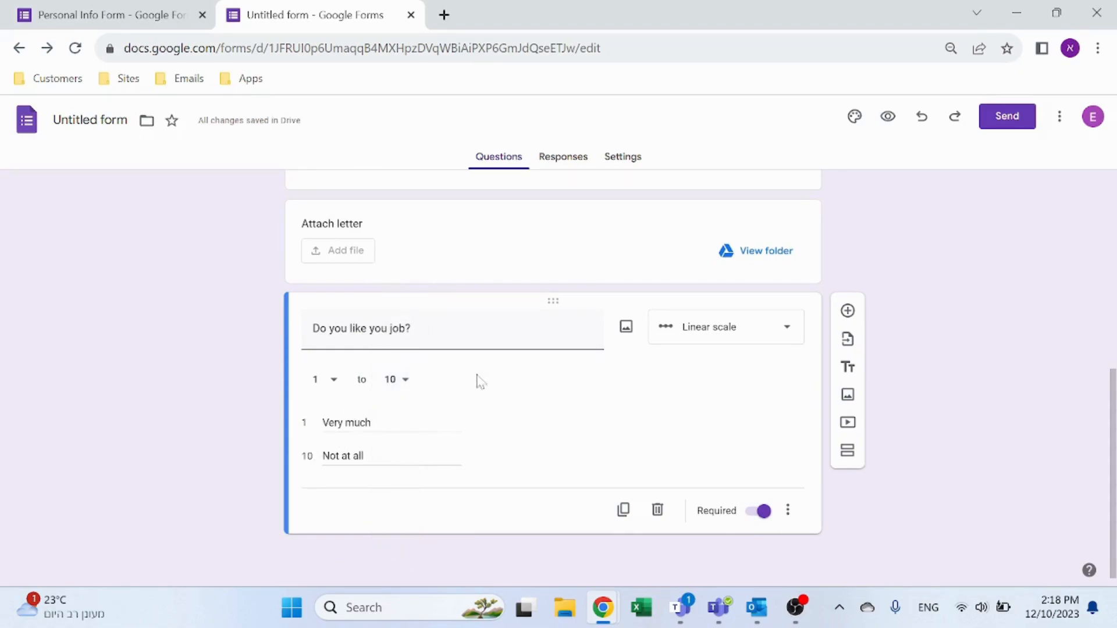
- Add another question below the linear scale and set its type to Multiple choice grid
left_click(847, 311)
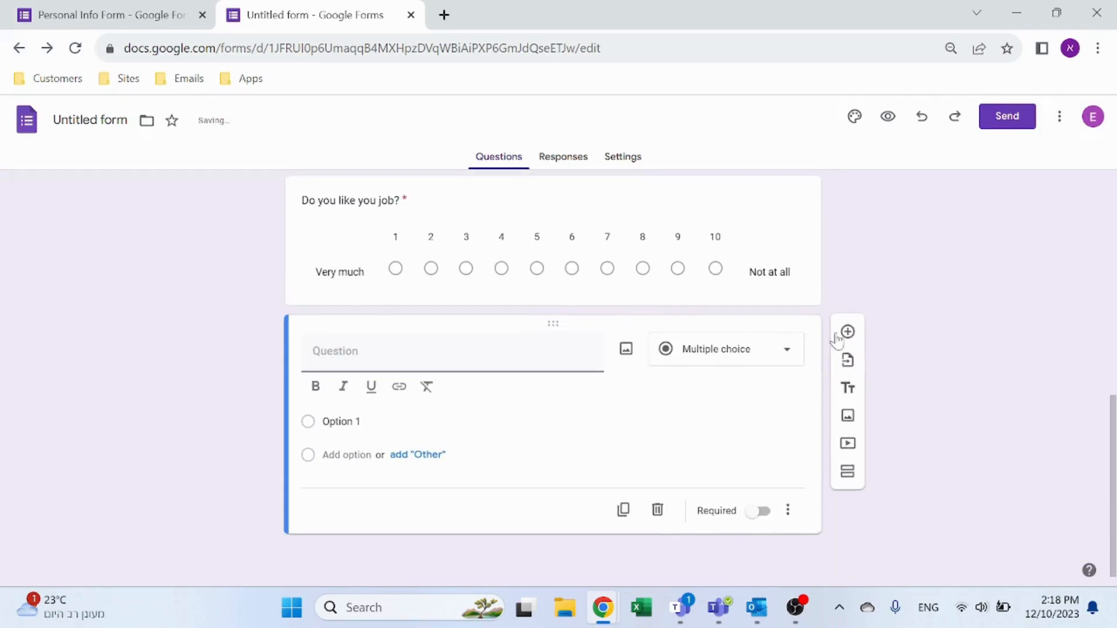
left_click(777, 356)
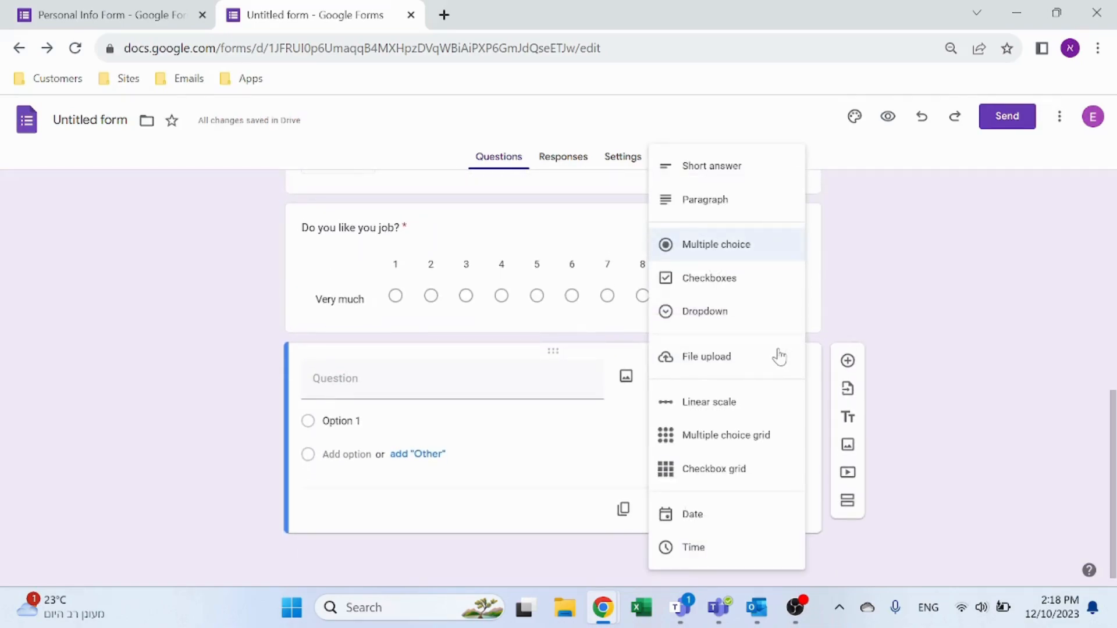
left_click(770, 440)
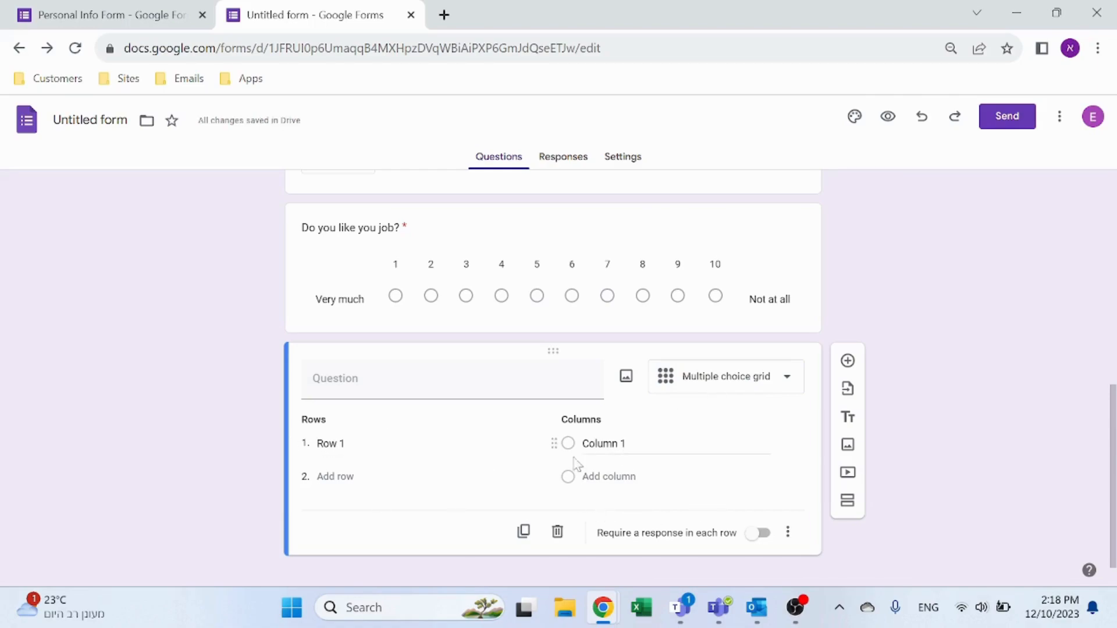
- Change the untitled grid question to a Checkbox grid and add a second column and a second row
left_click(743, 385)
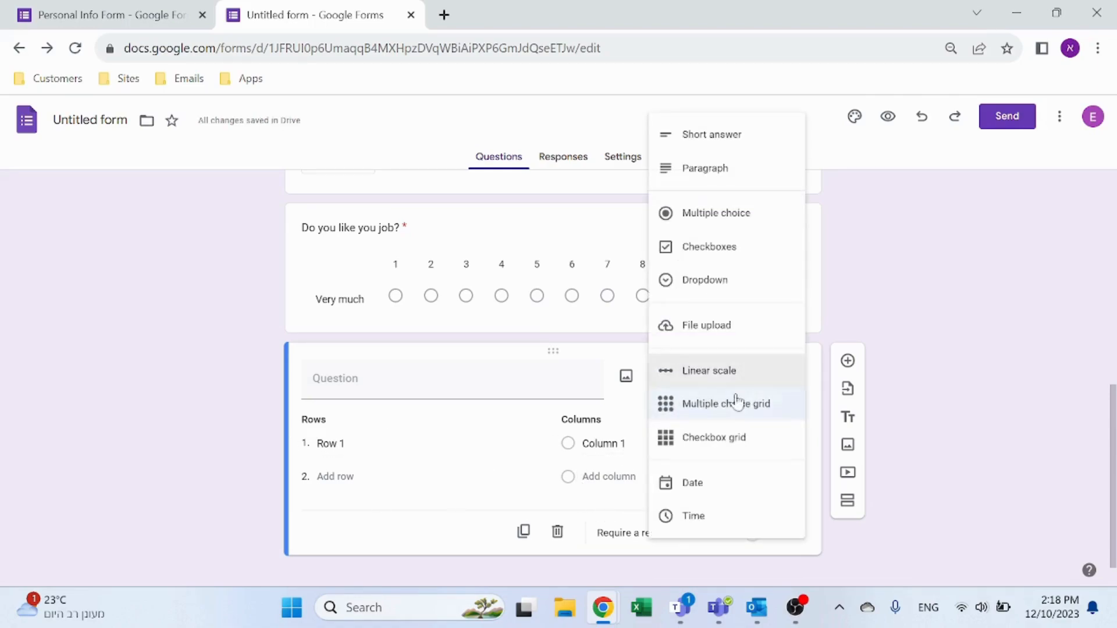
left_click(717, 437)
left_click(582, 477)
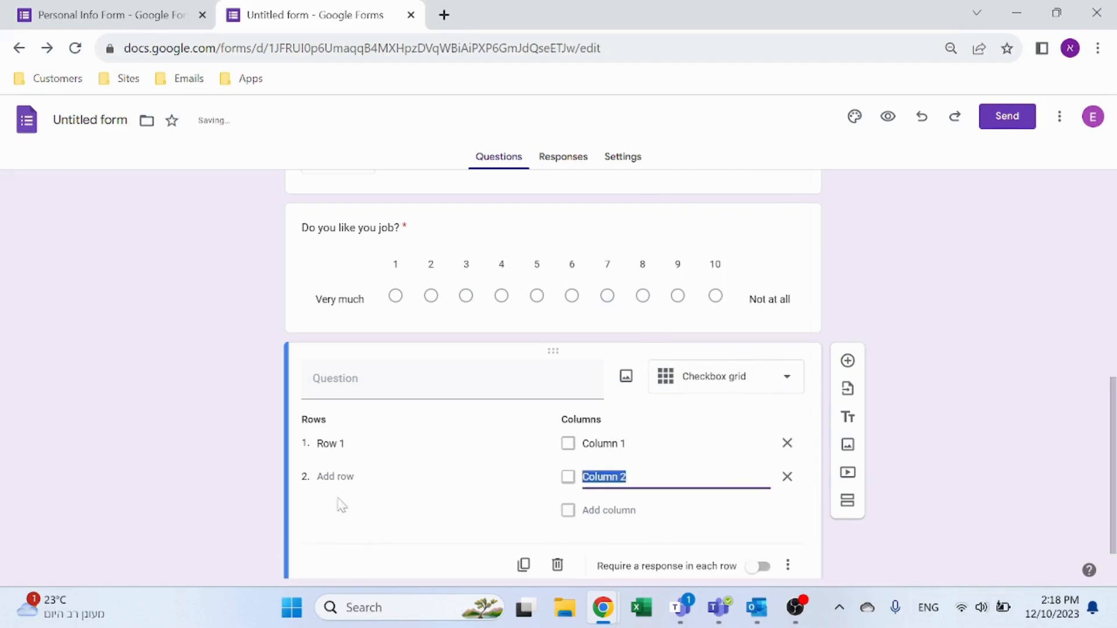
left_click(335, 477)
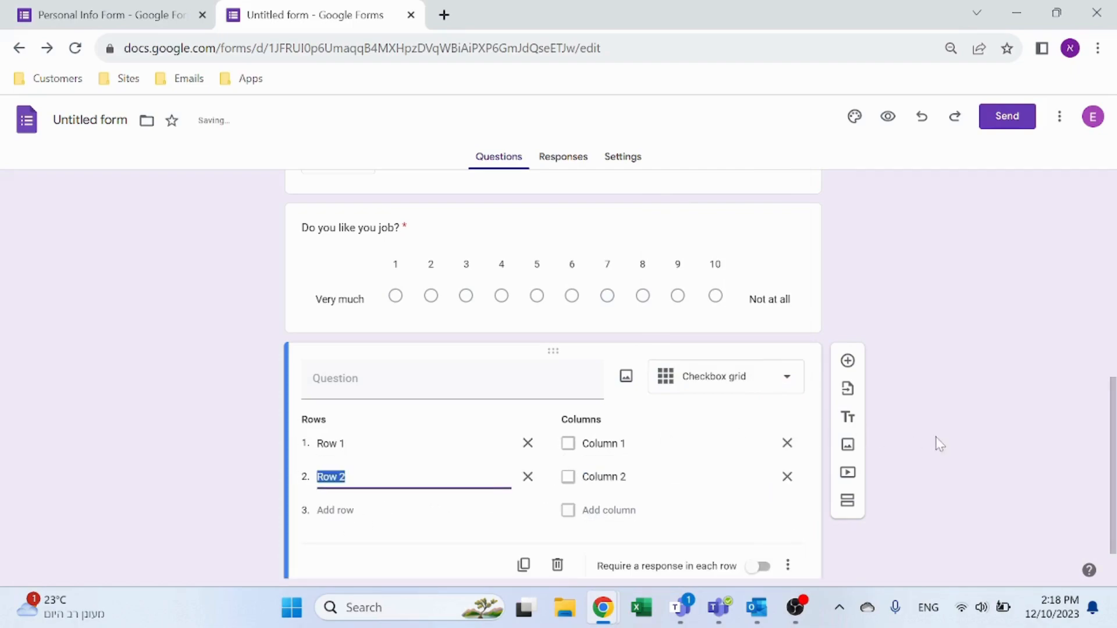
left_click(916, 446)
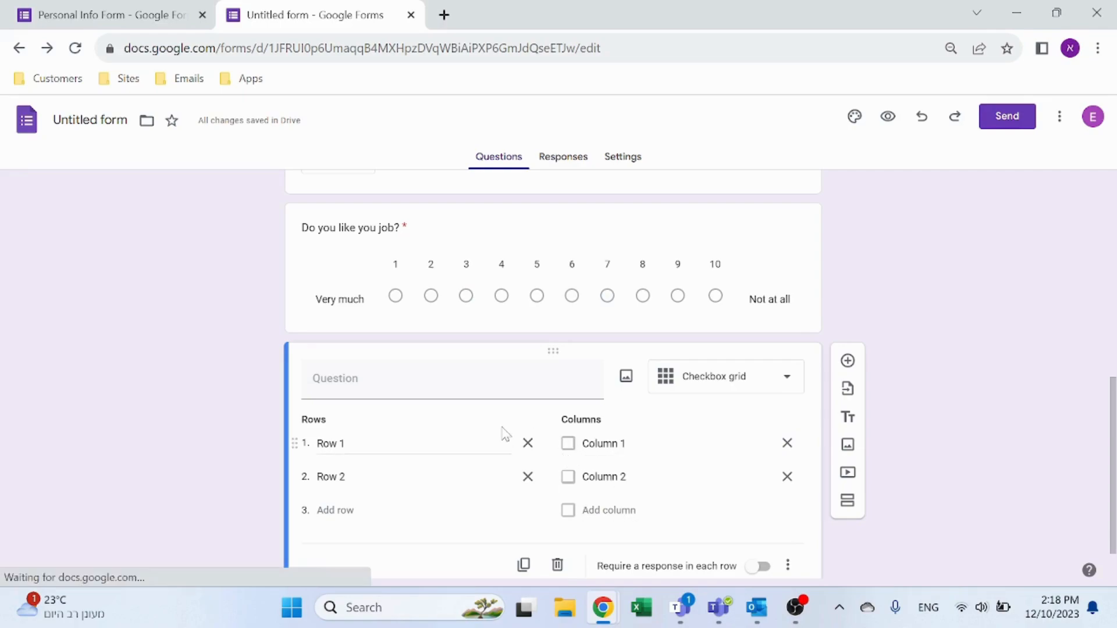
left_click(452, 379)
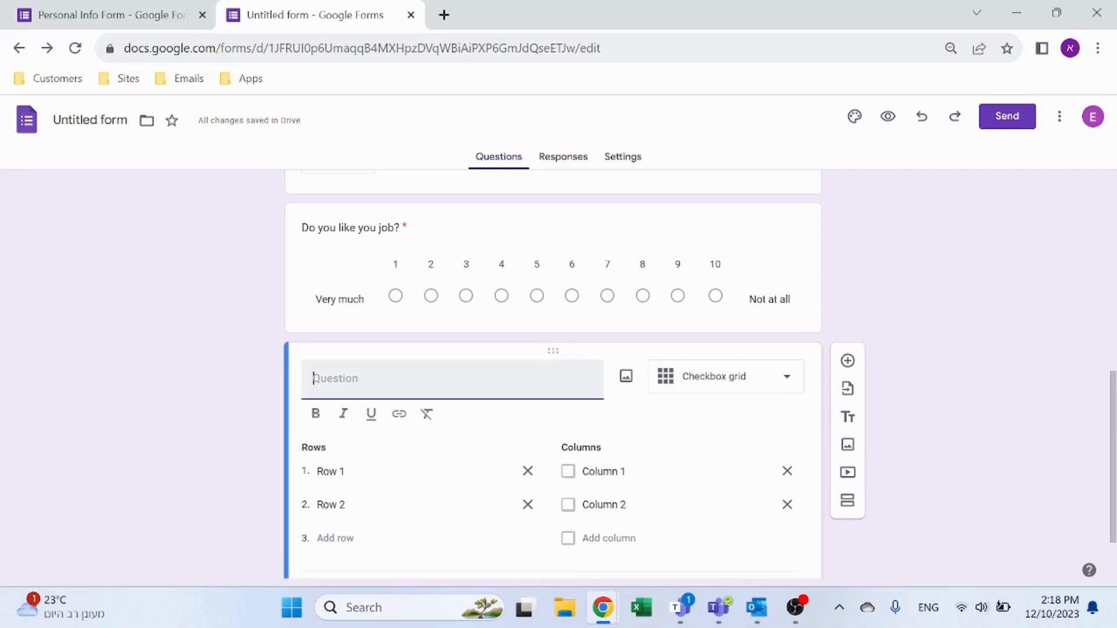
scroll(499, 374, "up", 2)
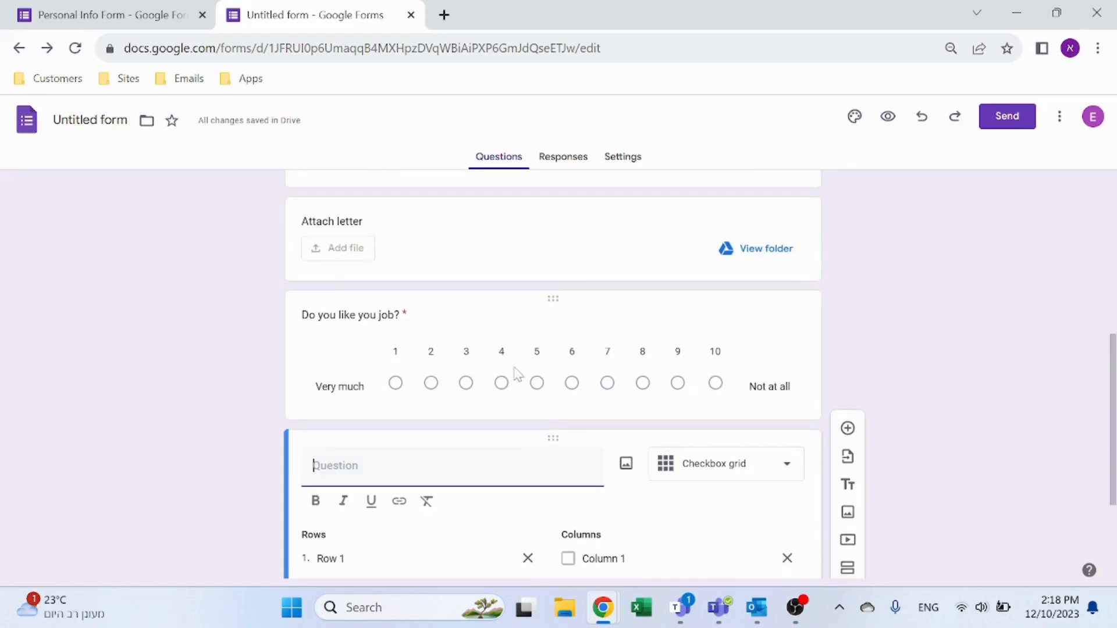
scroll(512, 377, "down", 3)
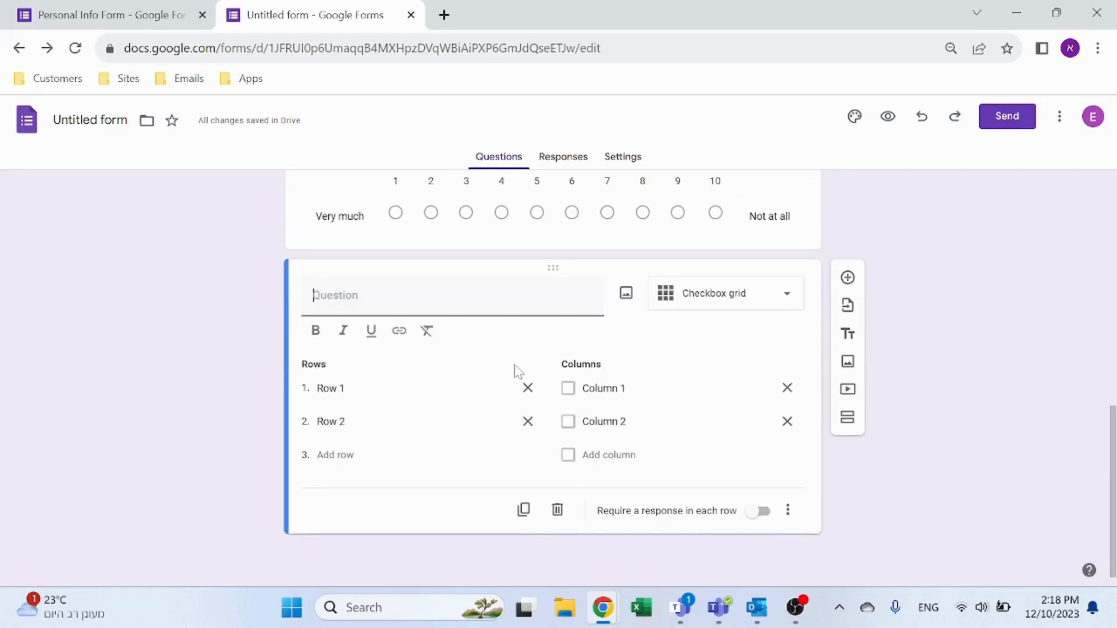
- Change the untitled grid question to the Date type and title it "Date of birth"
left_click(793, 304)
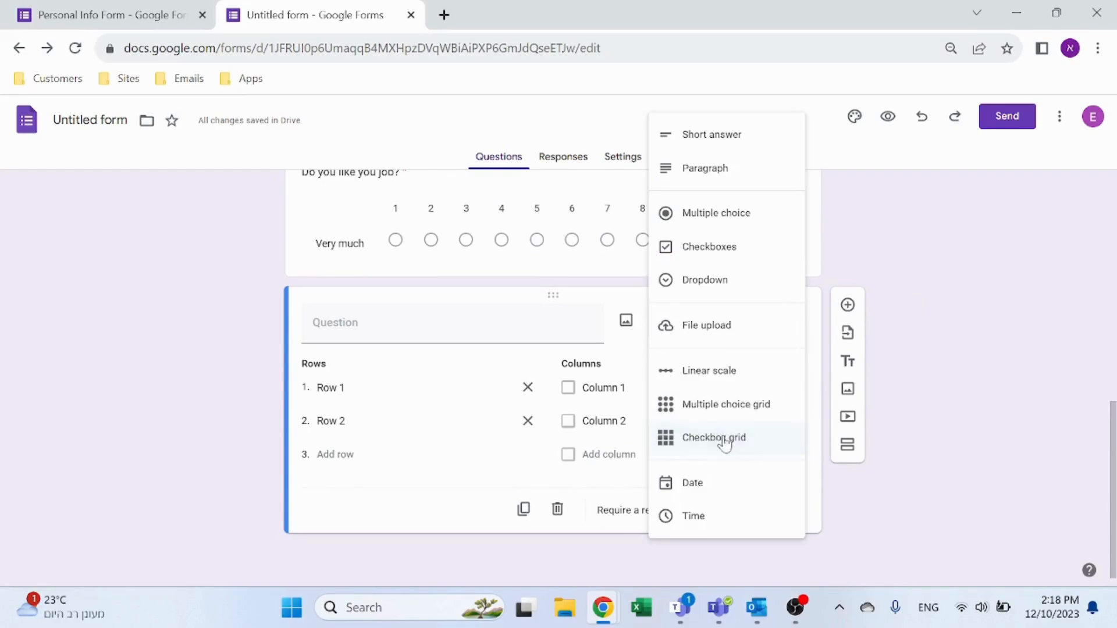
left_click(712, 487)
left_click(378, 412)
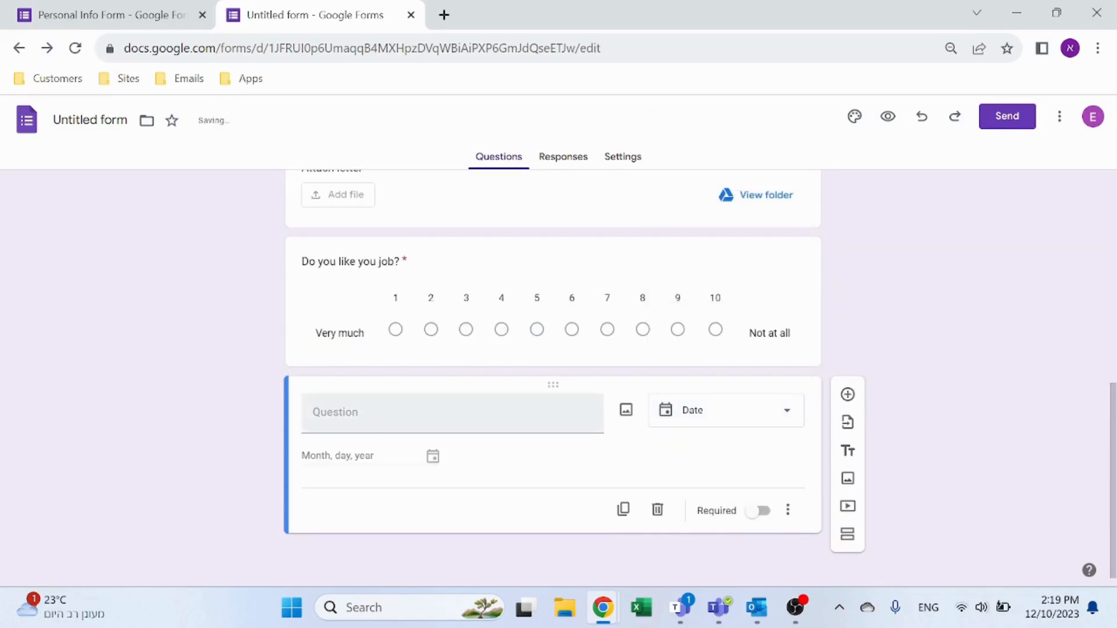
type("Date of birth")
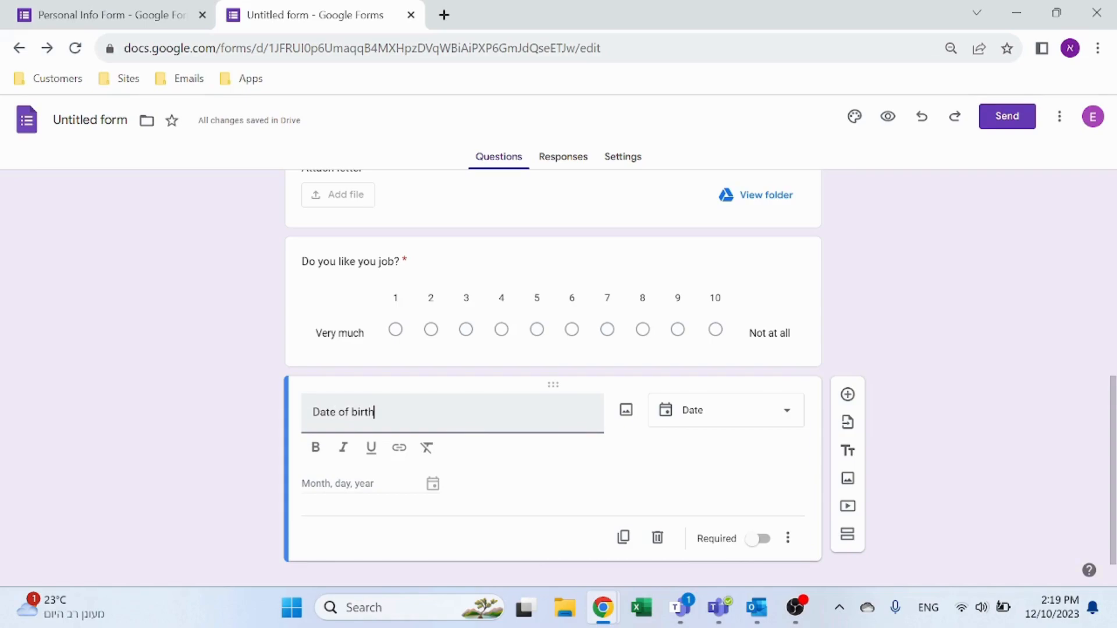
left_click(698, 501)
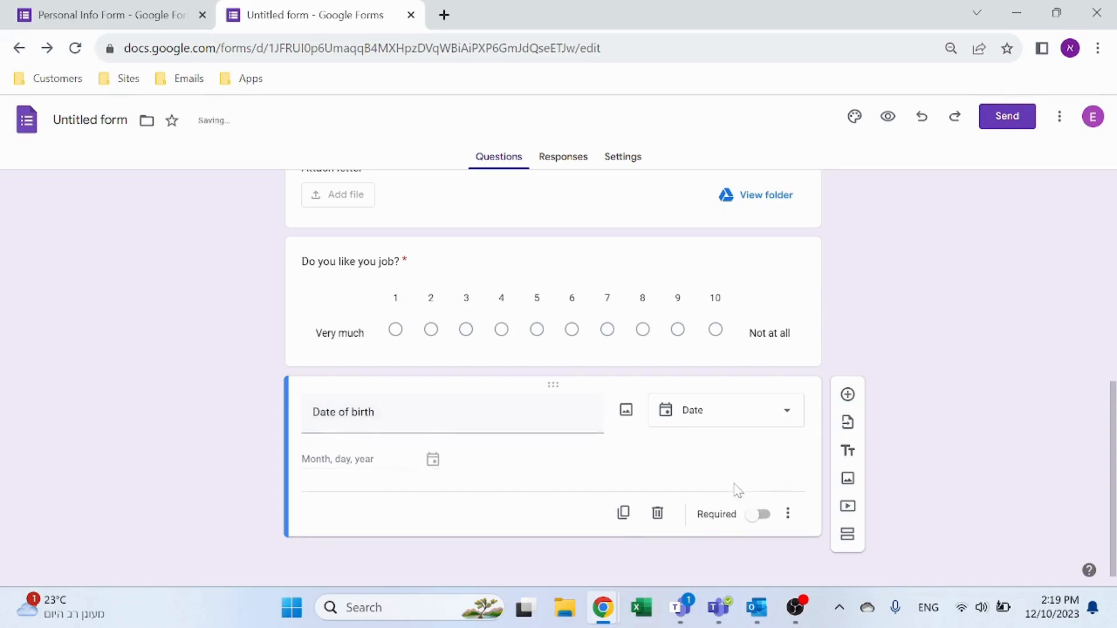
- Add a question of type Time below it and title it "Time of birth"
left_click(847, 398)
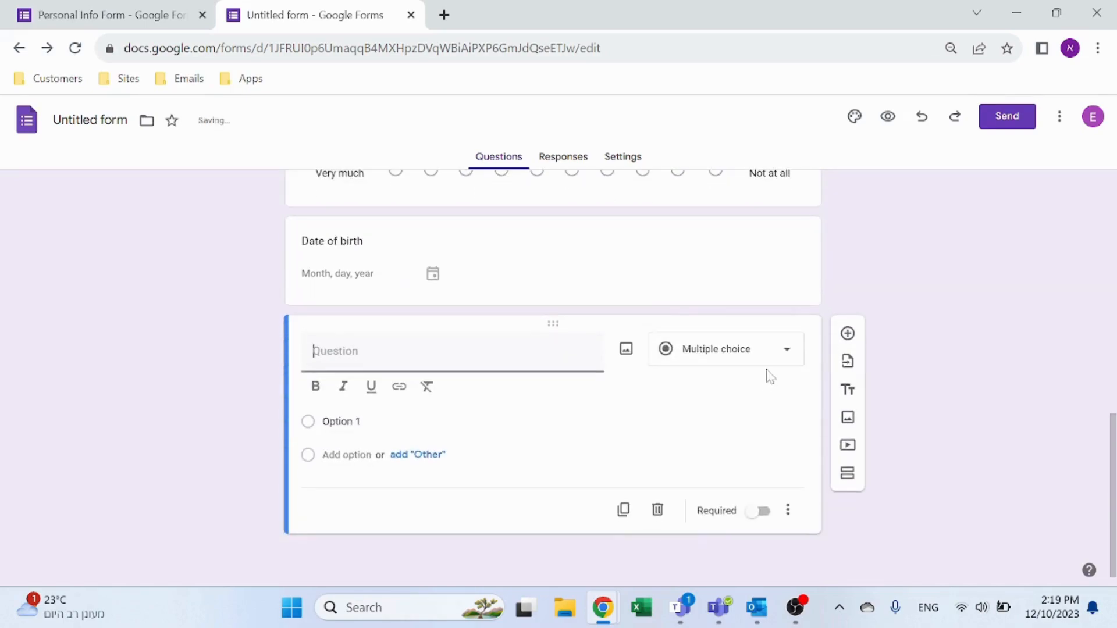
left_click(768, 356)
left_click(721, 548)
left_click(418, 423)
type("Time of")
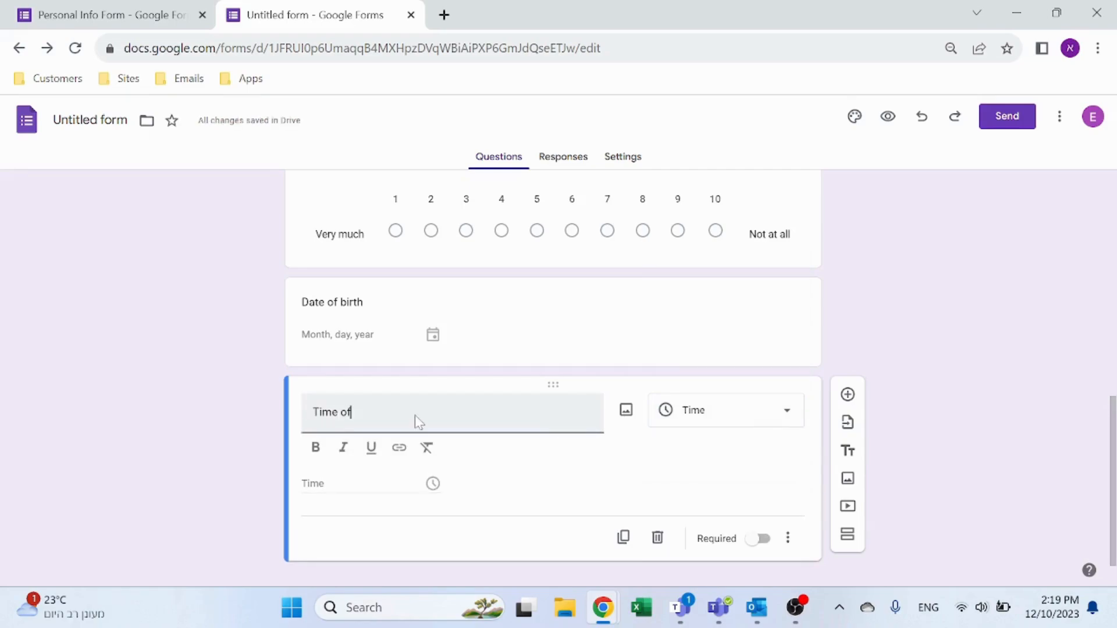
type(" birth")
key("Return")
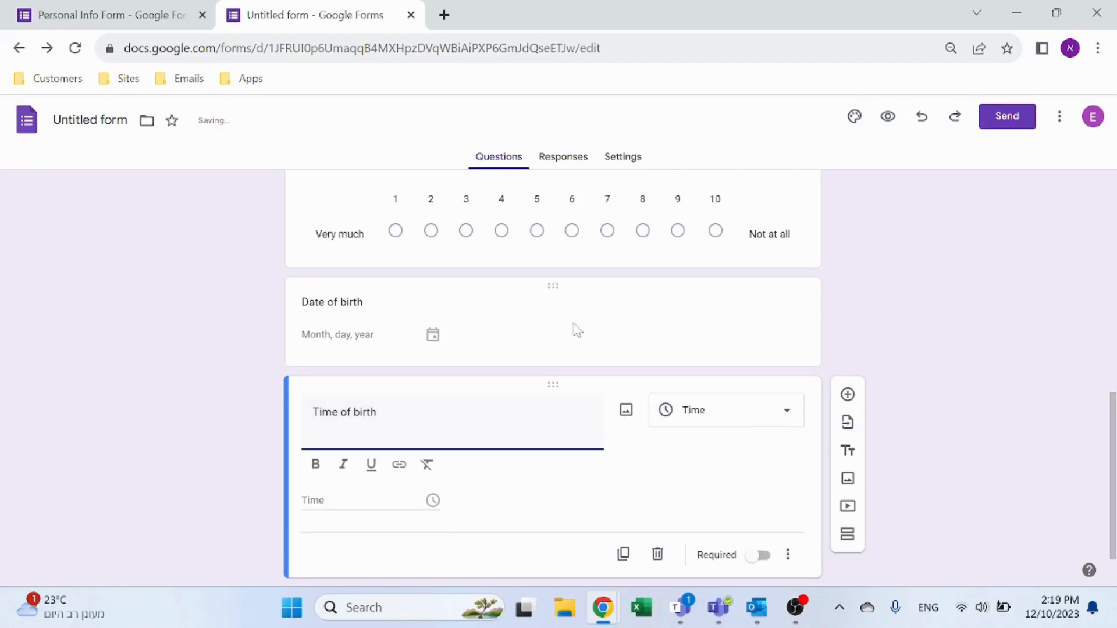
key("BackSpace")
- Include a time field in the "Date of birth" question
left_click(595, 334)
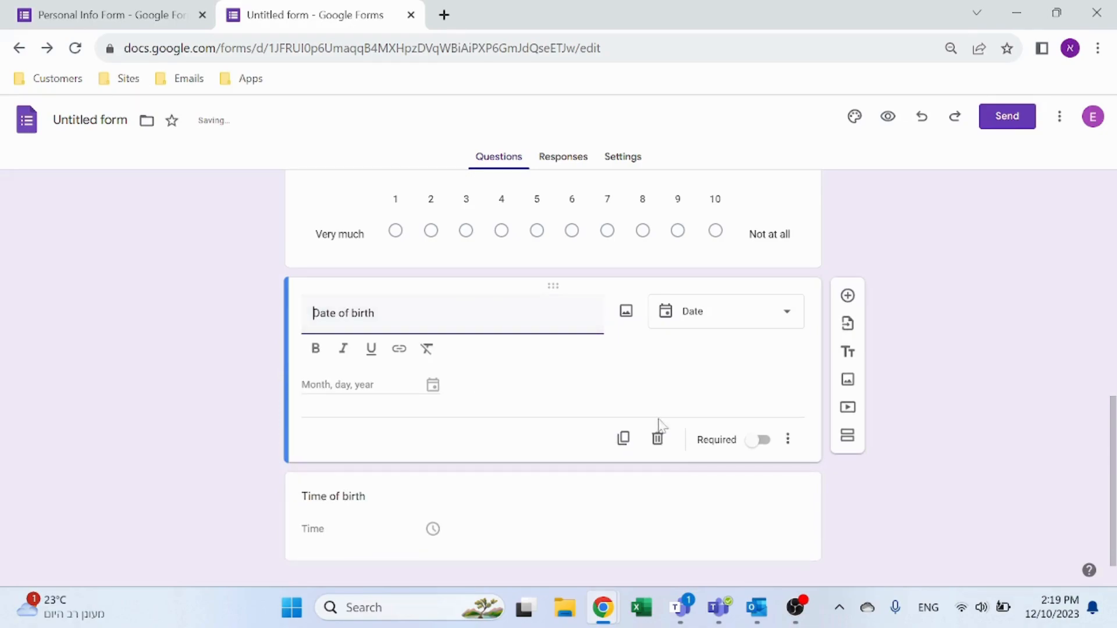
left_click(788, 448)
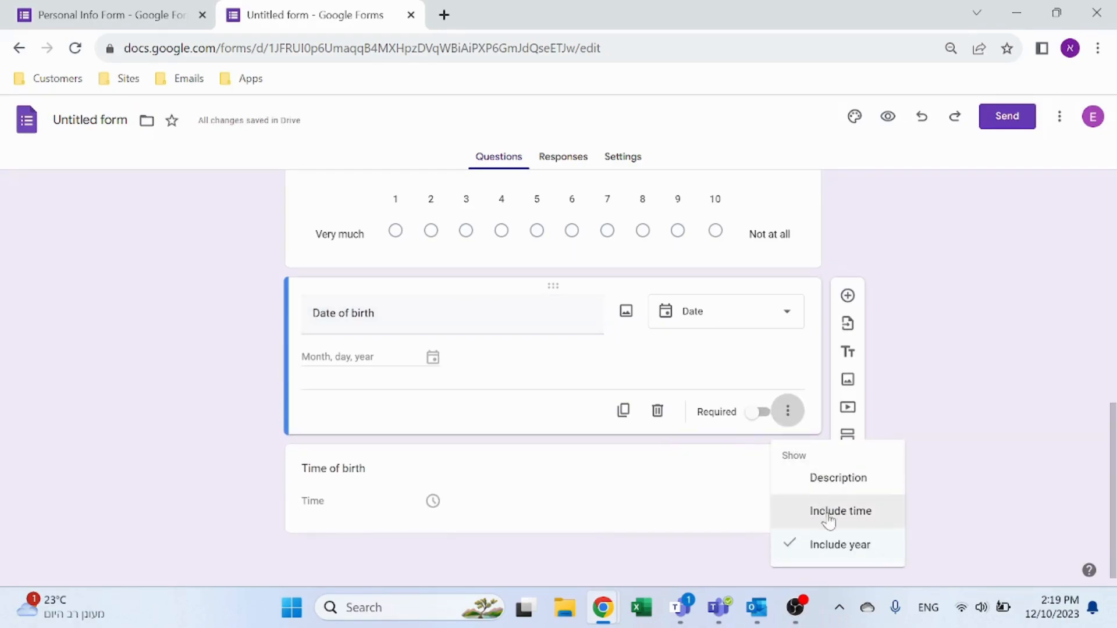
left_click(869, 515)
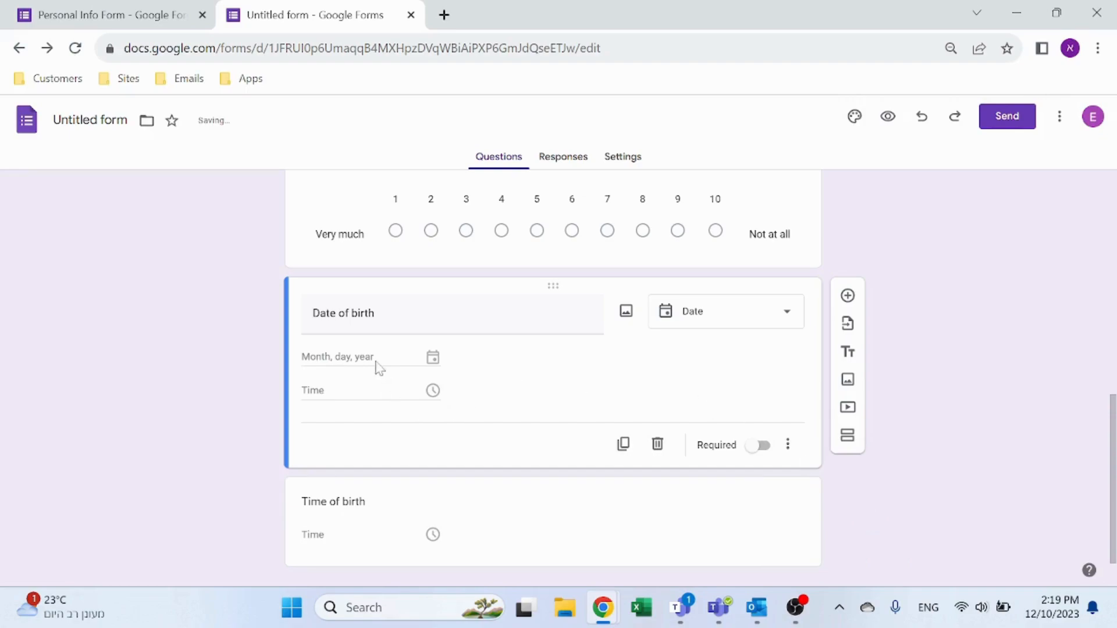
- Delete the "Time of birth" question from the form
scroll(392, 404, "down", 1)
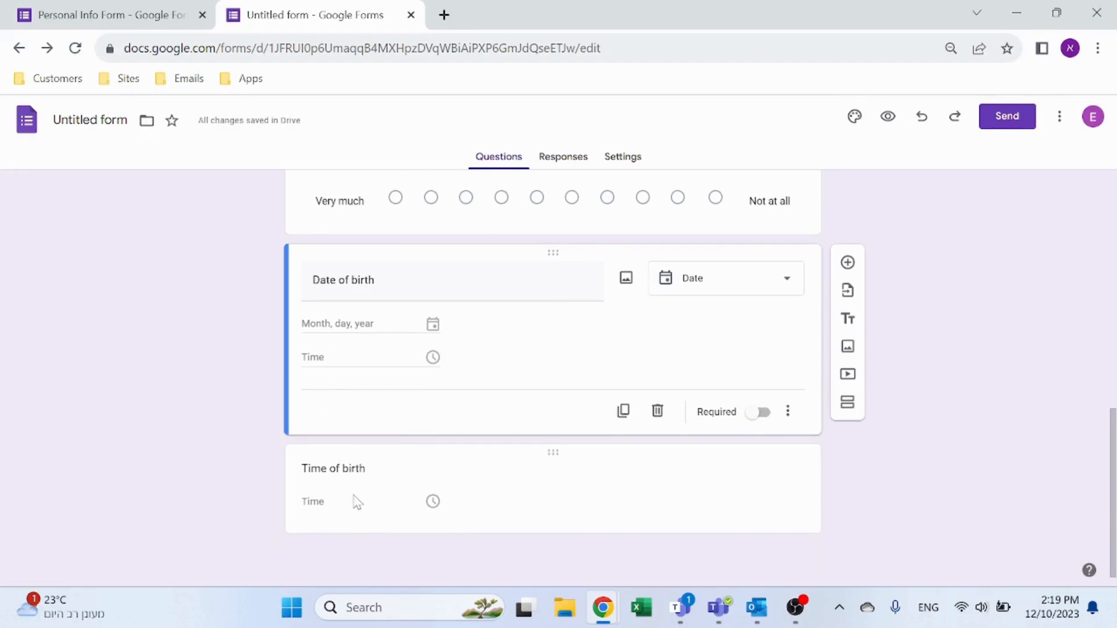
left_click(667, 492)
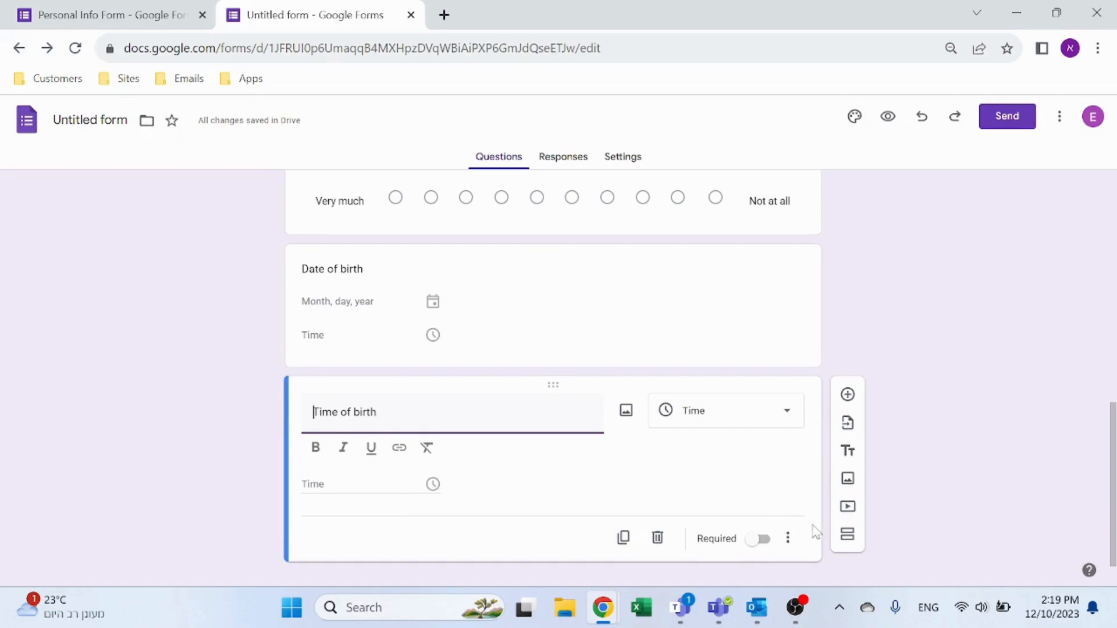
left_click(657, 537)
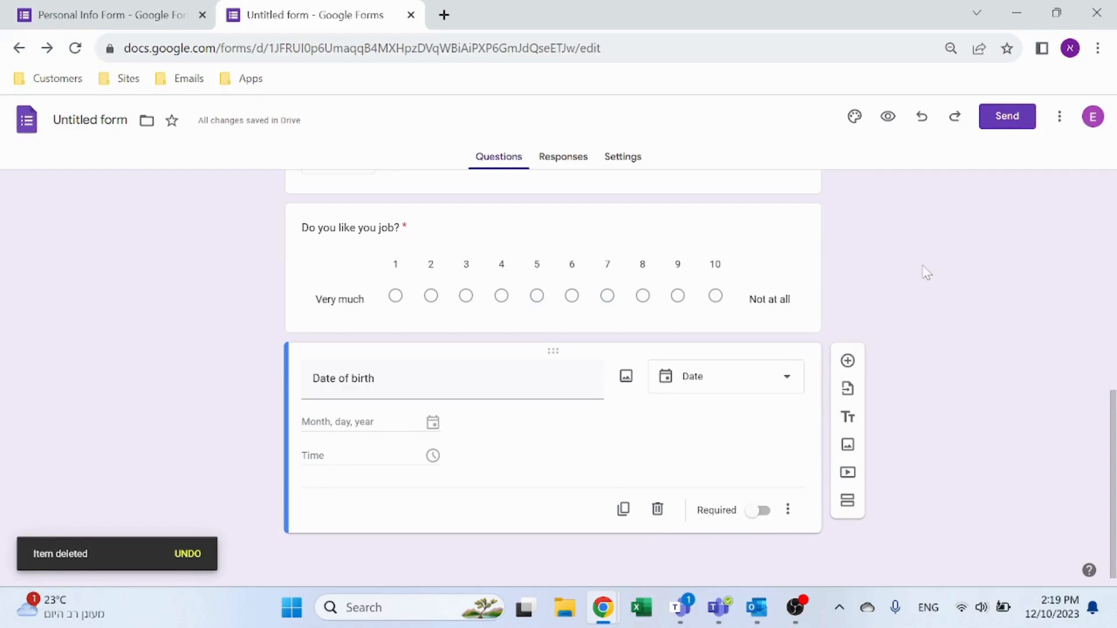
- Preview the form, choose Marketing as the department and rate the "Do you like you job?" question 7
left_click(889, 118)
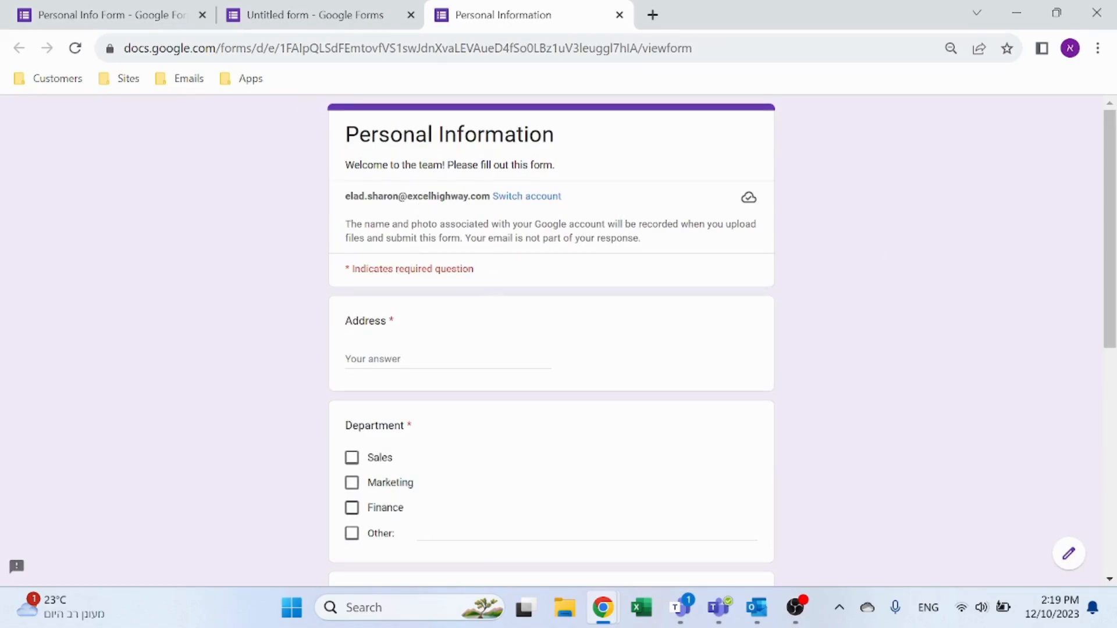
scroll(360, 407, "down", 1)
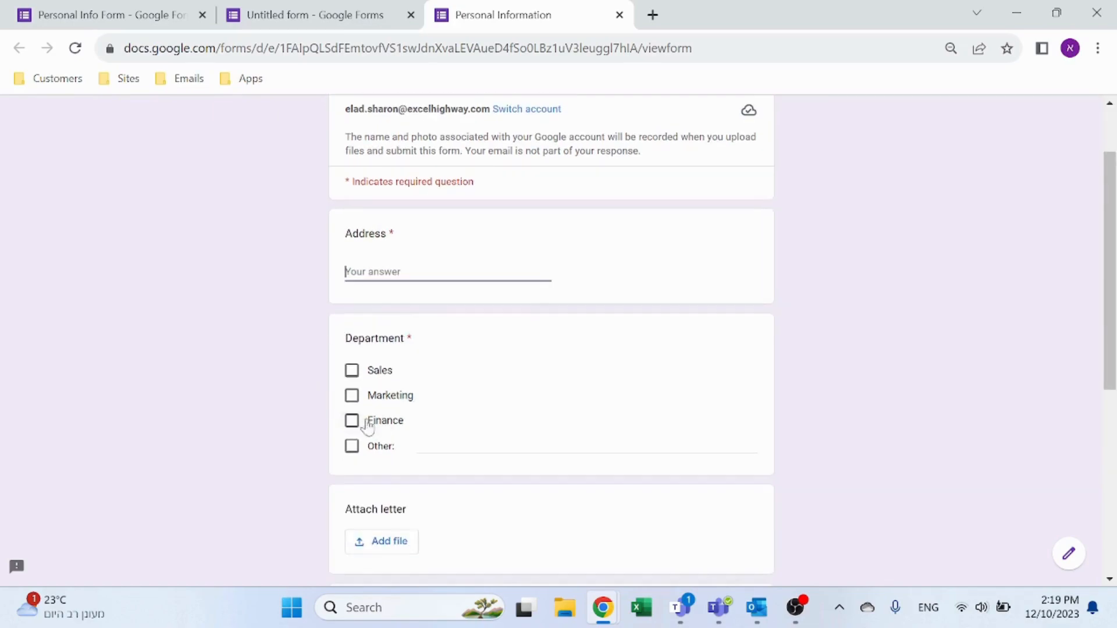
left_click(358, 416)
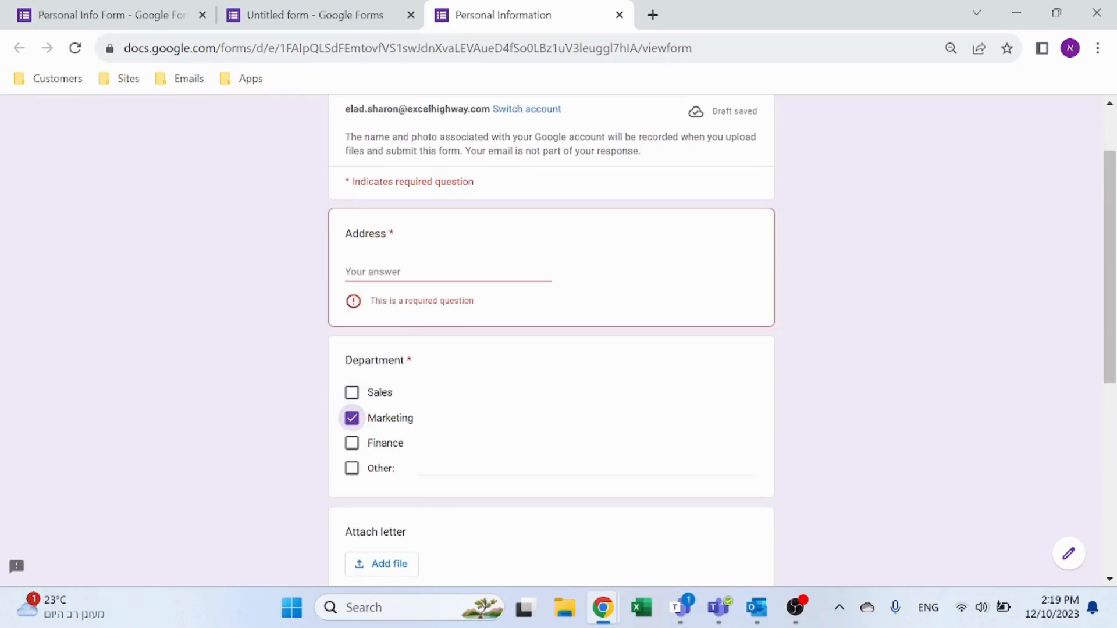
scroll(405, 317, "down", 3)
scroll(609, 434, "down", 2)
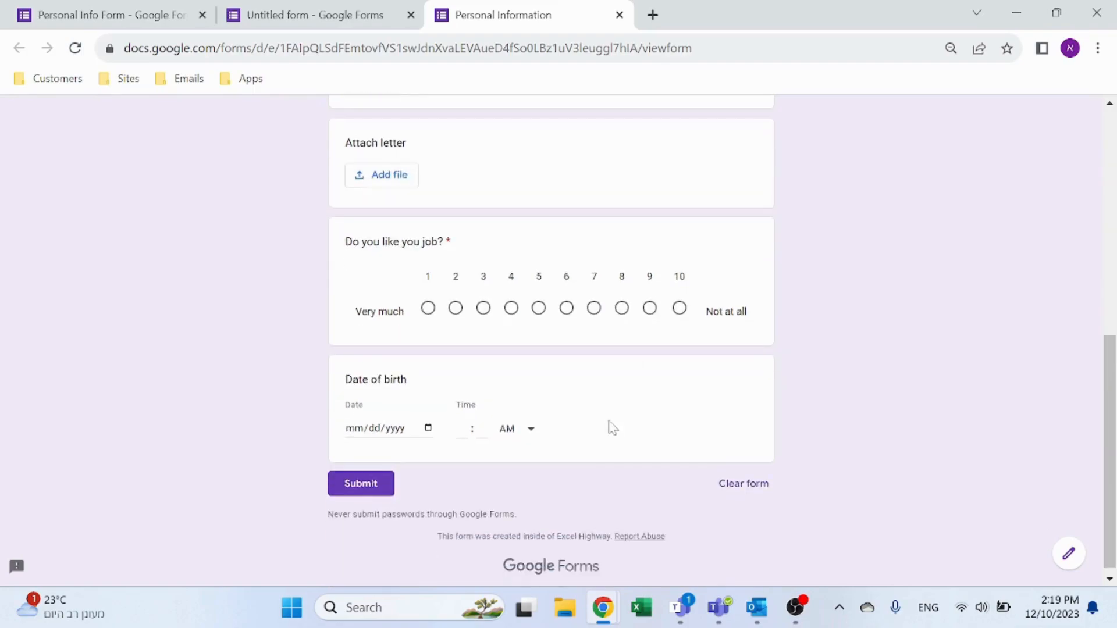
left_click(594, 300)
- Fill in the "Date of birth" question with a date and the time 09:30 AM
left_click(429, 419)
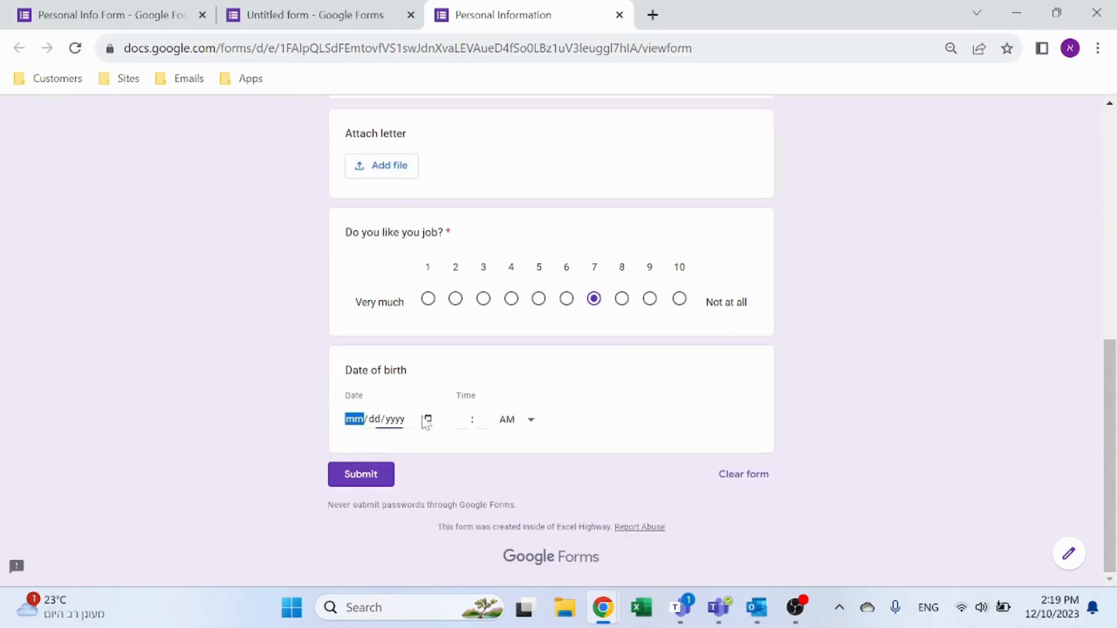
left_click(382, 296)
left_click(531, 420)
left_click(461, 420)
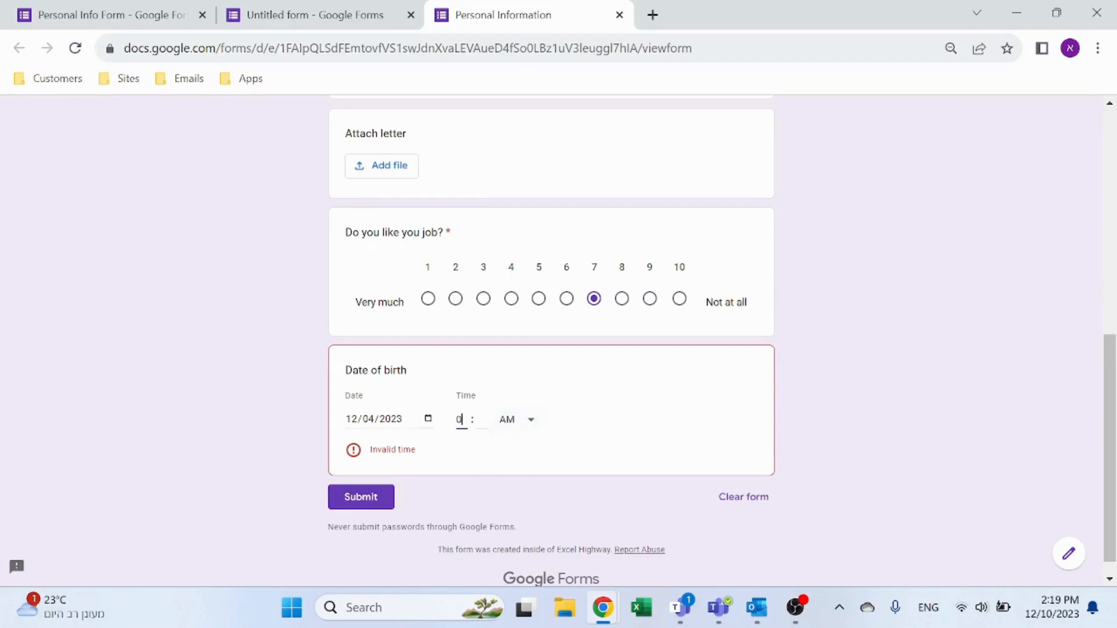
left_click(489, 423)
left_click(493, 423)
left_click(482, 420)
type("30")
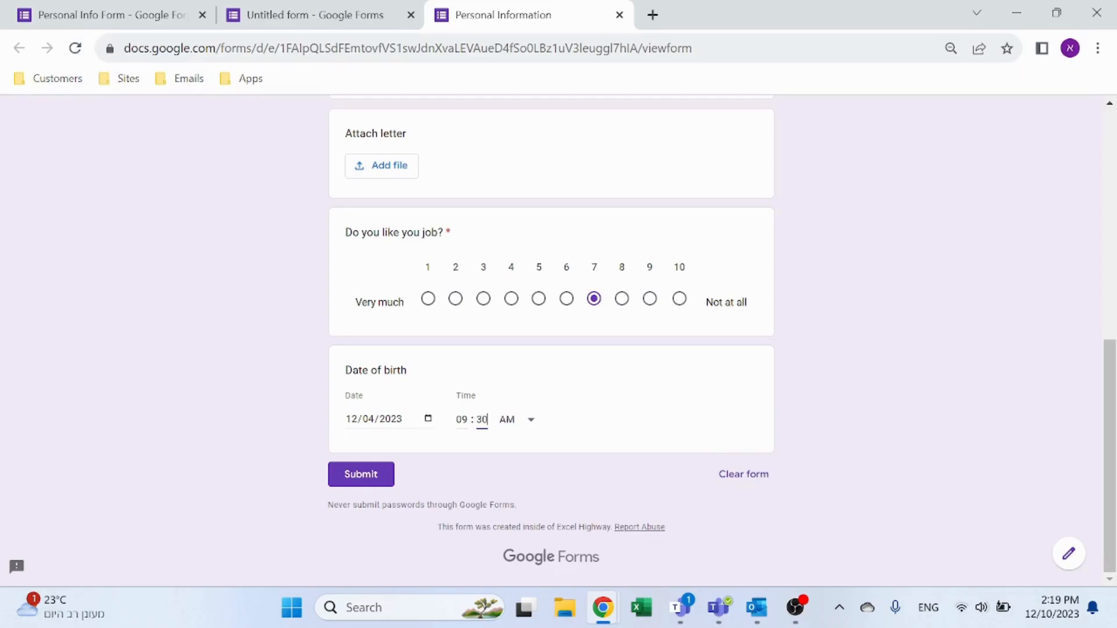
- Clear all answers from the previewed form and close the preview
left_click(745, 478)
left_click(624, 391)
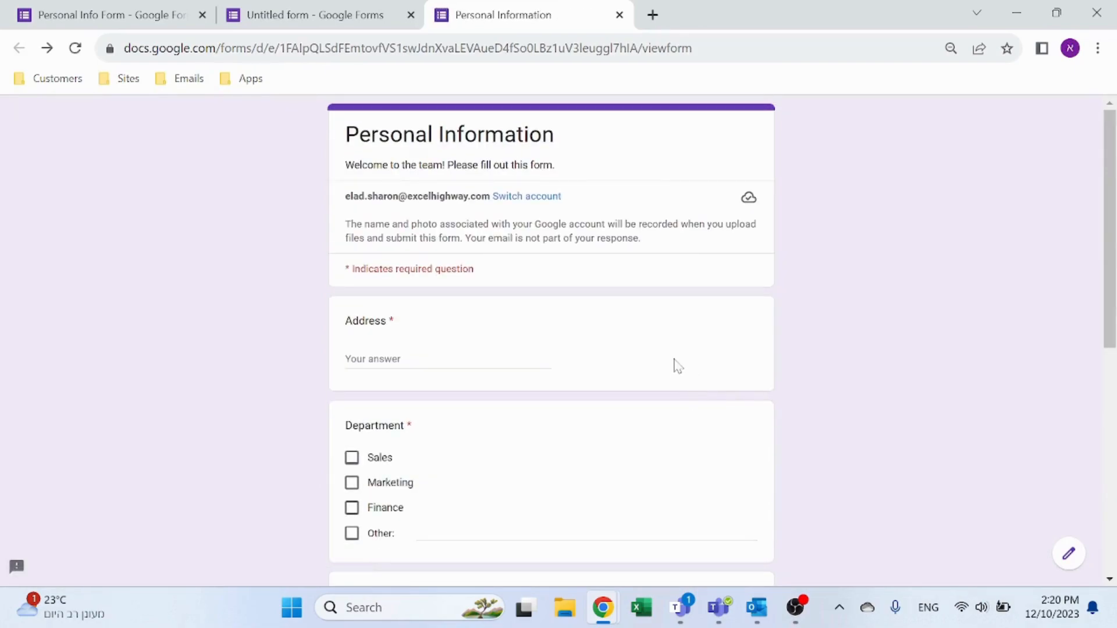
left_click(619, 15)
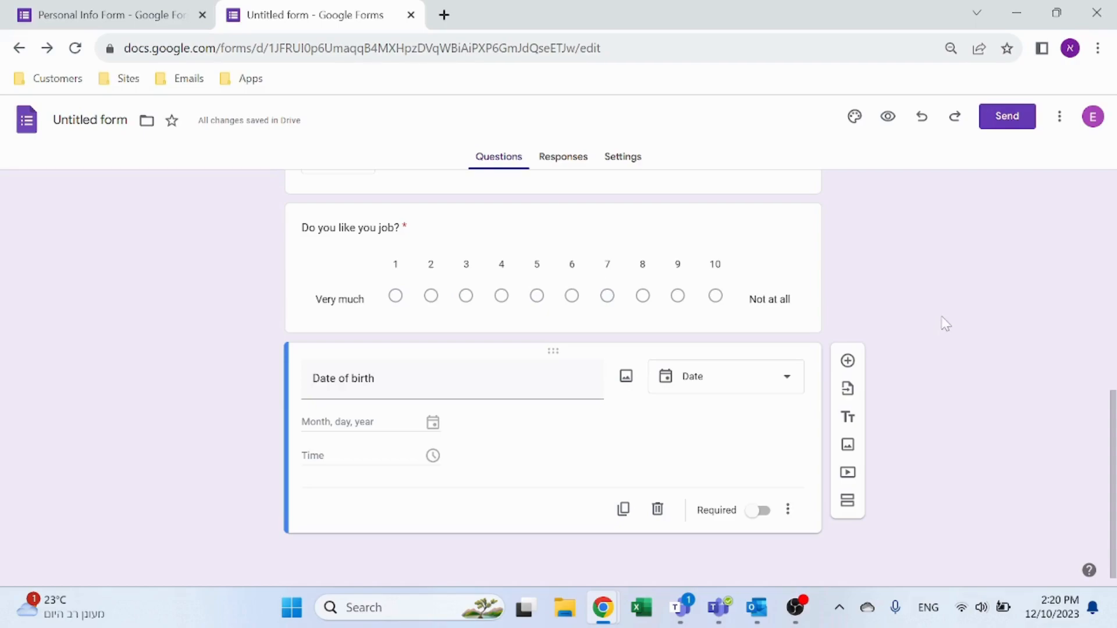
- Set the form theme's header text to Montserrat Extra Bold, size 22
left_click(855, 117)
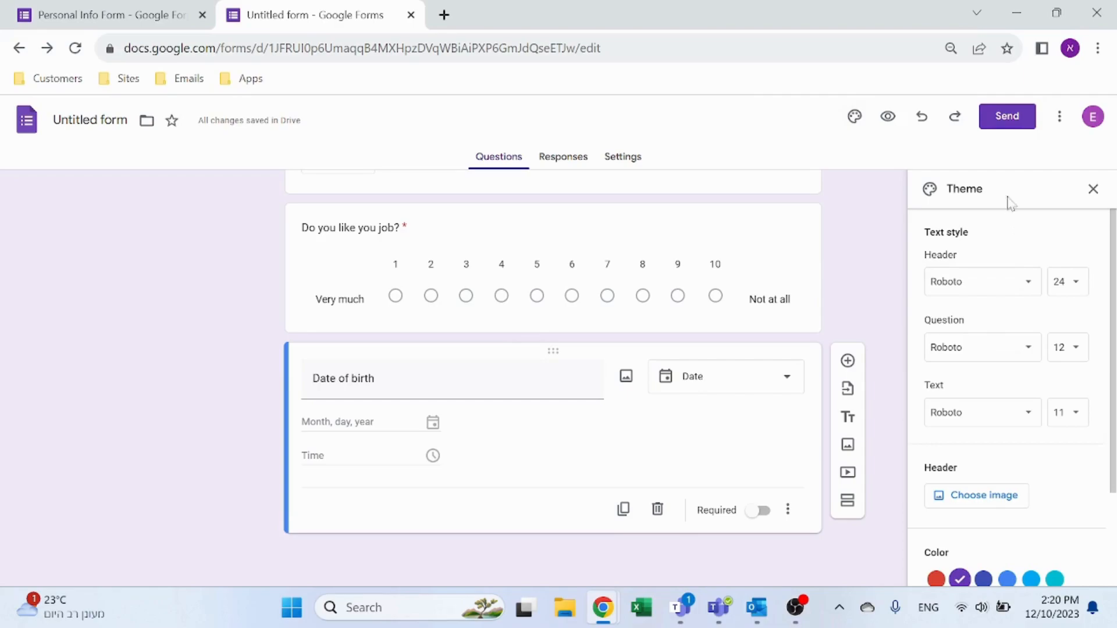
scroll(782, 323, "up", 10)
left_click(1027, 284)
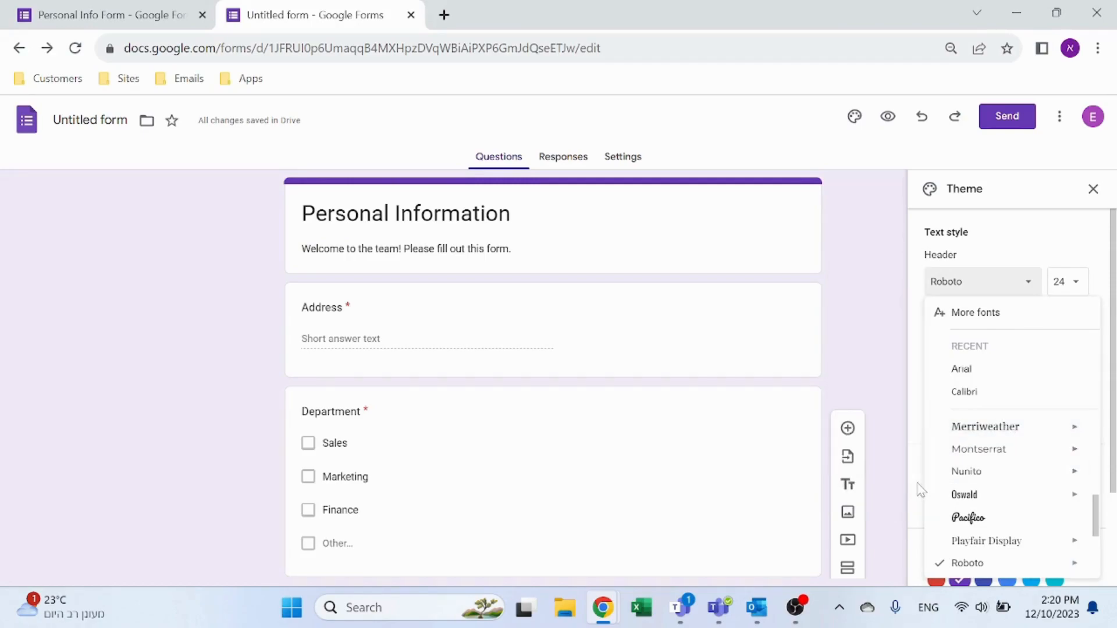
mouse_move(939, 472)
mouse_move(966, 449)
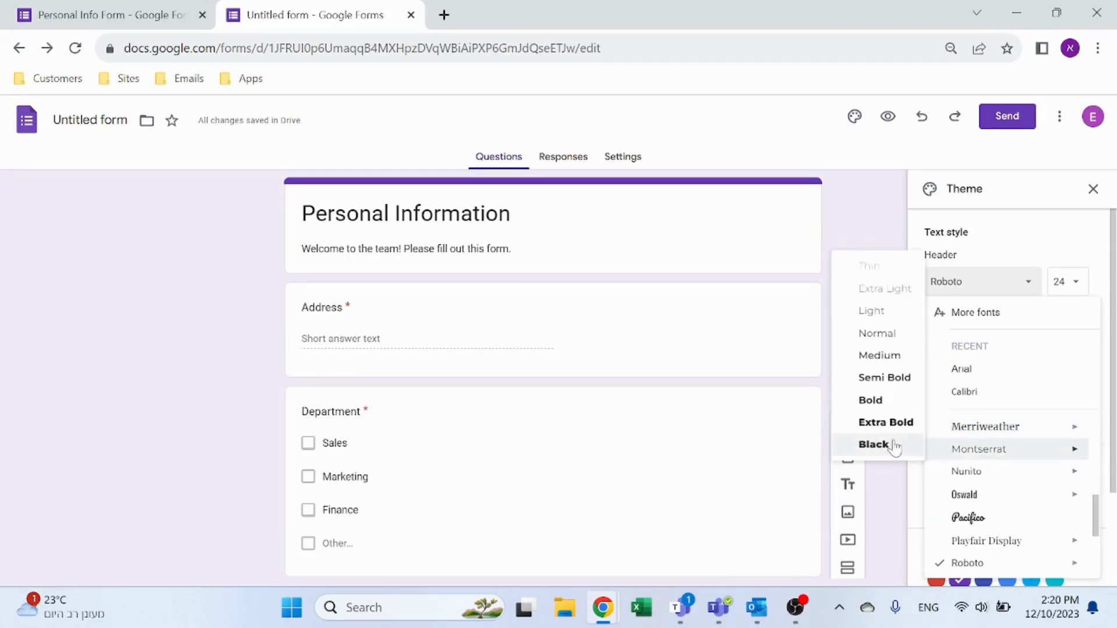
left_click(896, 423)
left_click(1074, 284)
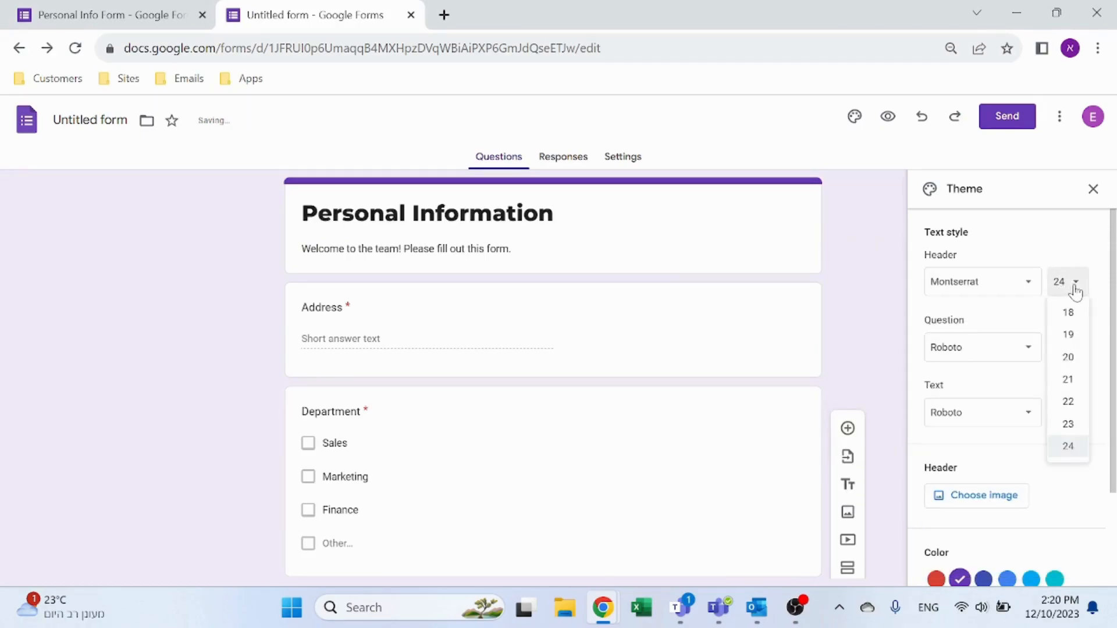
left_click(1068, 403)
- Set the theme's question text size to 13 and its body text size to 12
left_click(1024, 349)
left_click(1024, 350)
left_click(1029, 348)
left_click(1065, 348)
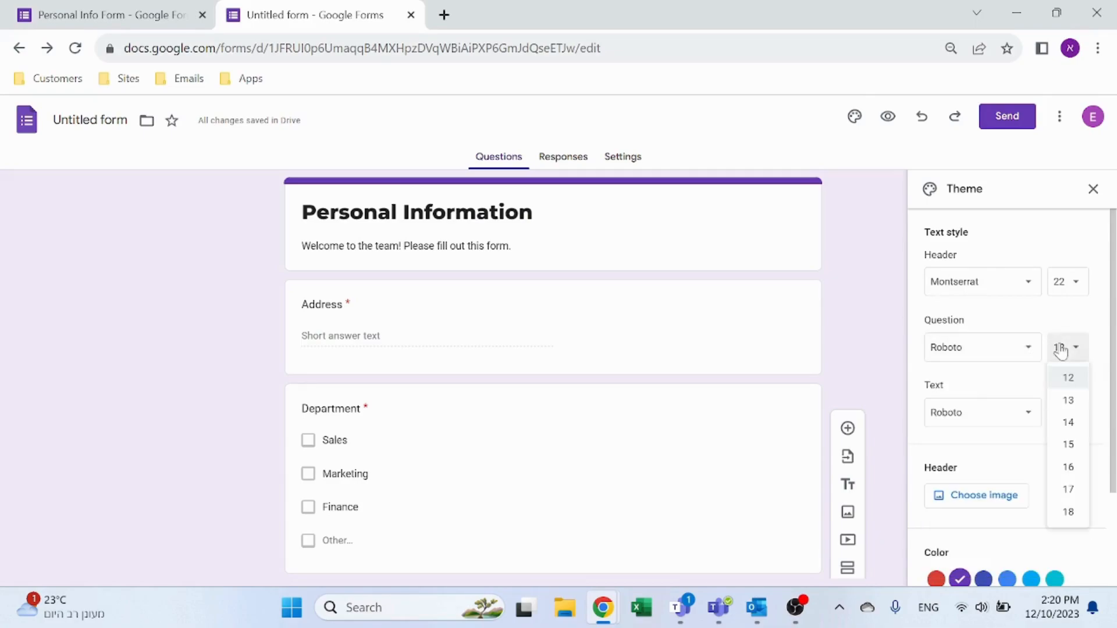
left_click(1065, 400)
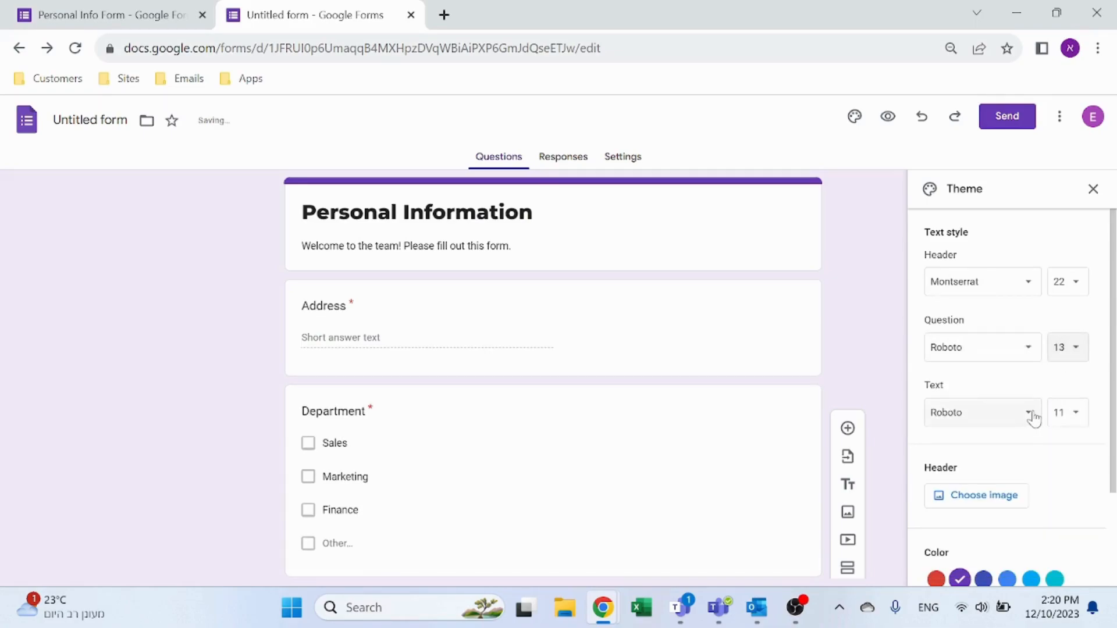
left_click(1081, 420)
left_click(1071, 510)
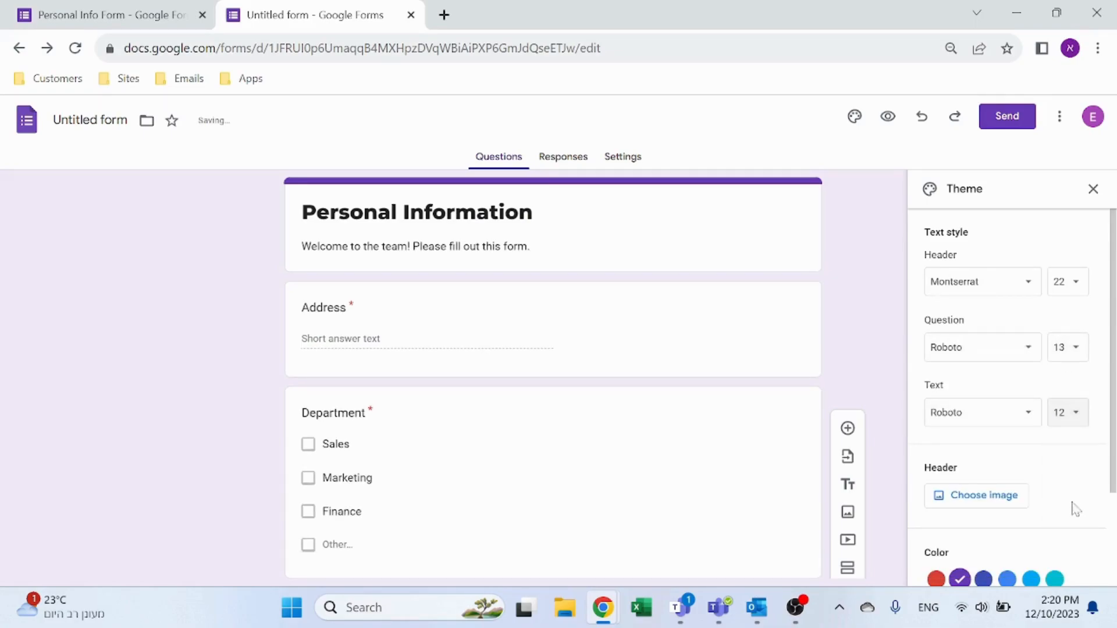
- Insert the guitar player picture from the Work and School themes as the form's header image
left_click(984, 495)
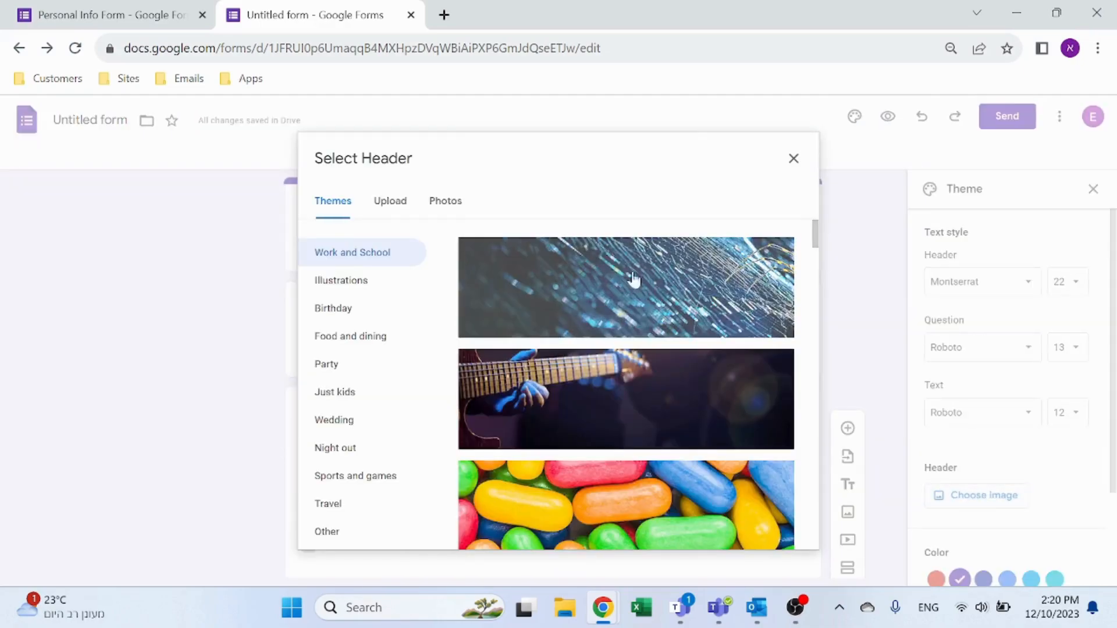
left_click(626, 398)
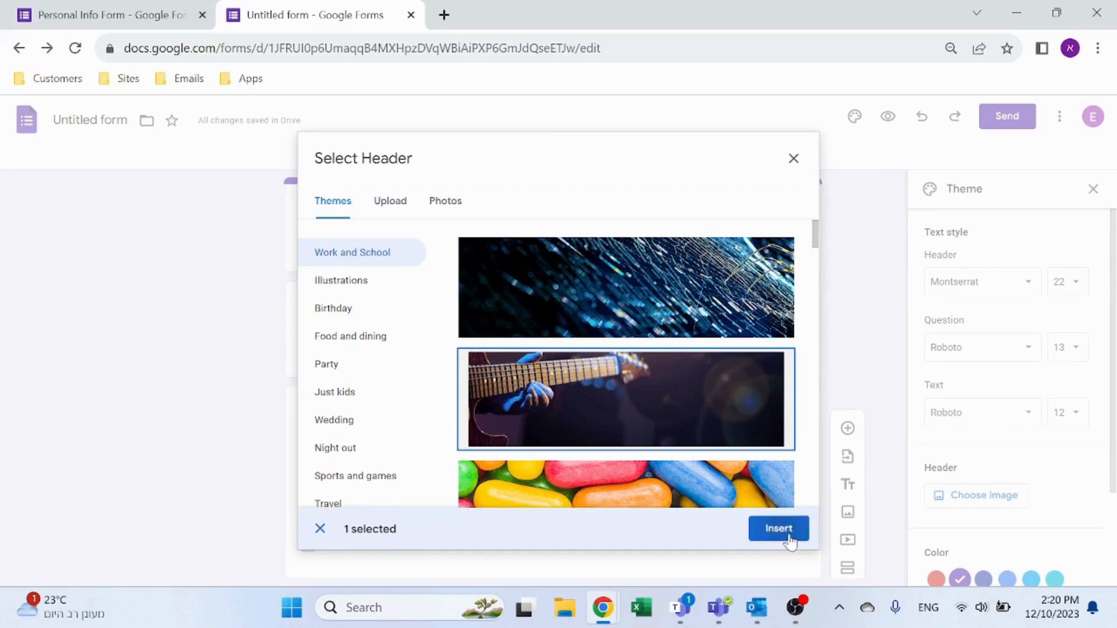
left_click(785, 534)
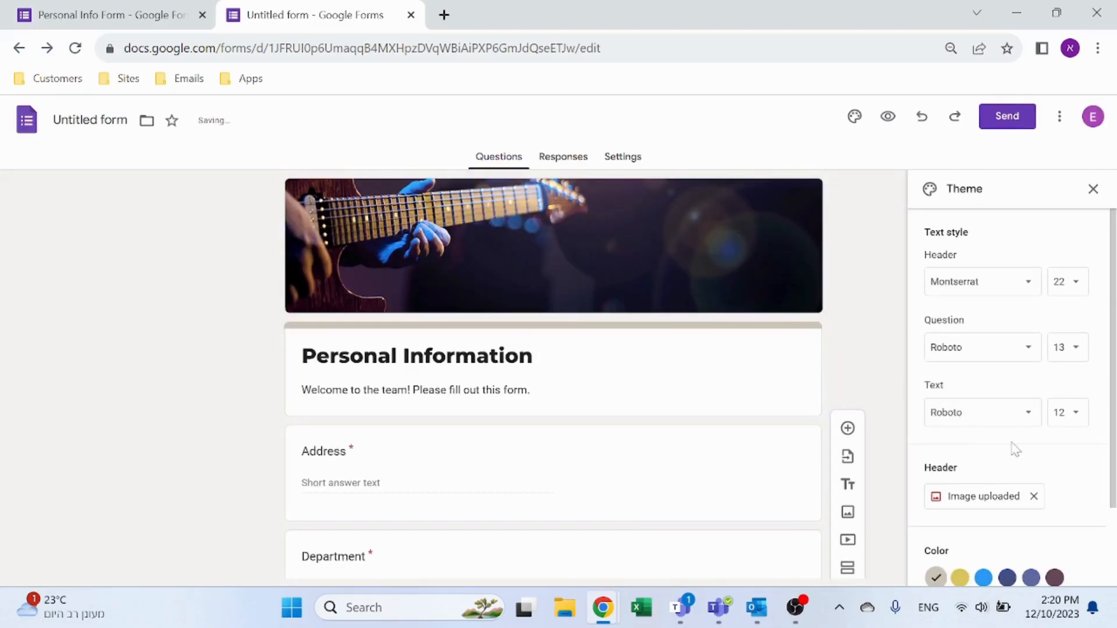
- Try out other theme colors, including dark navy with the darkest and medium background shades
scroll(1035, 484, "down", 2)
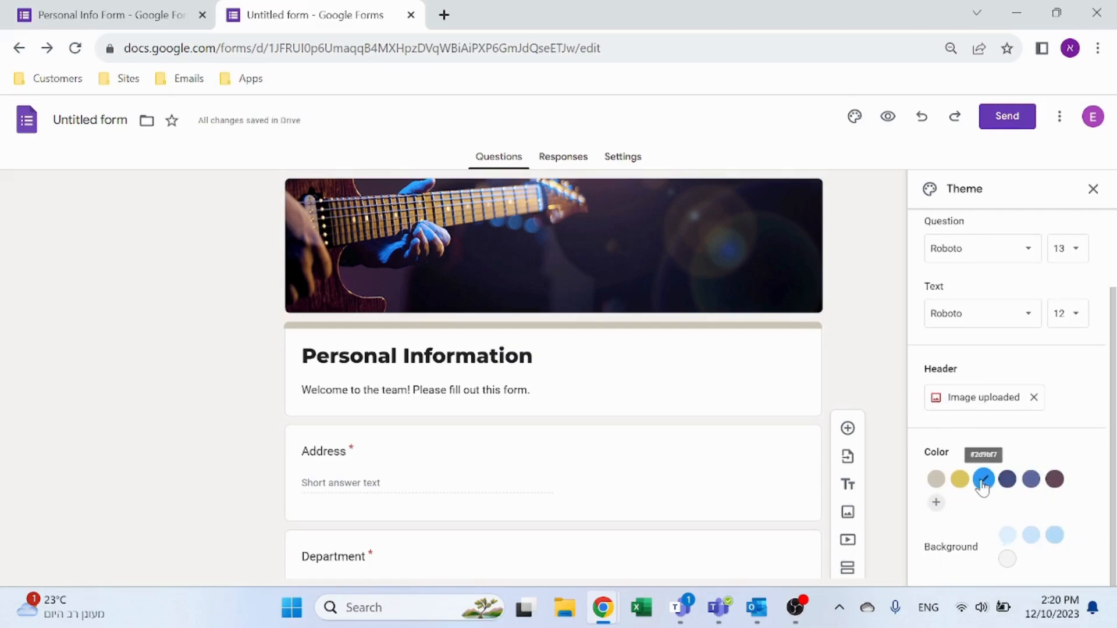
left_click(983, 481)
left_click(1030, 480)
left_click(1007, 479)
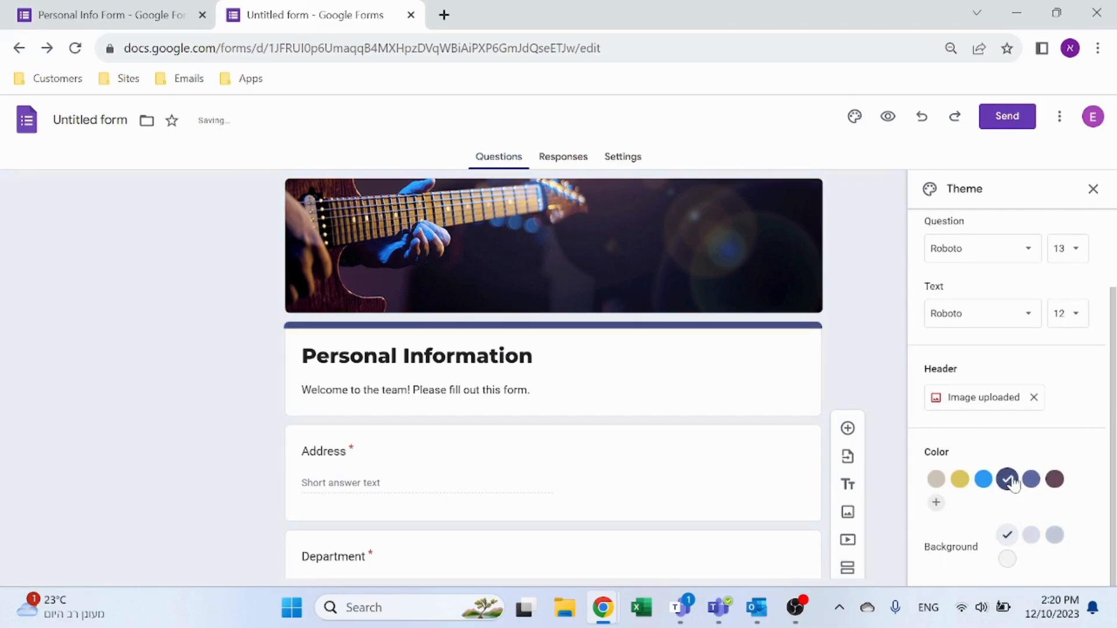
left_click(1060, 540)
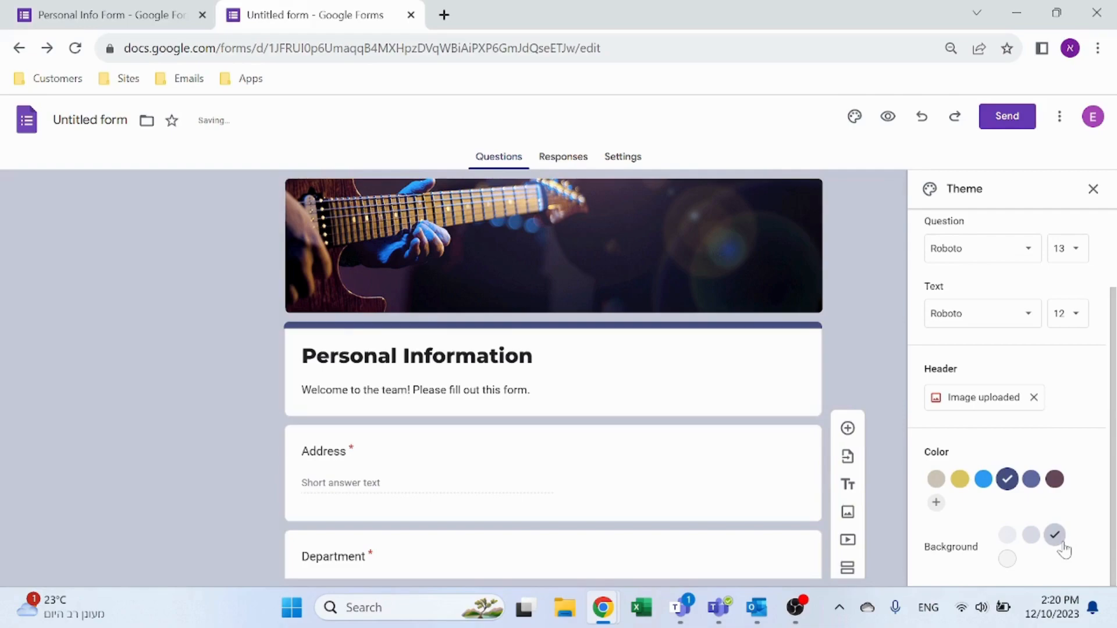
left_click(1031, 540)
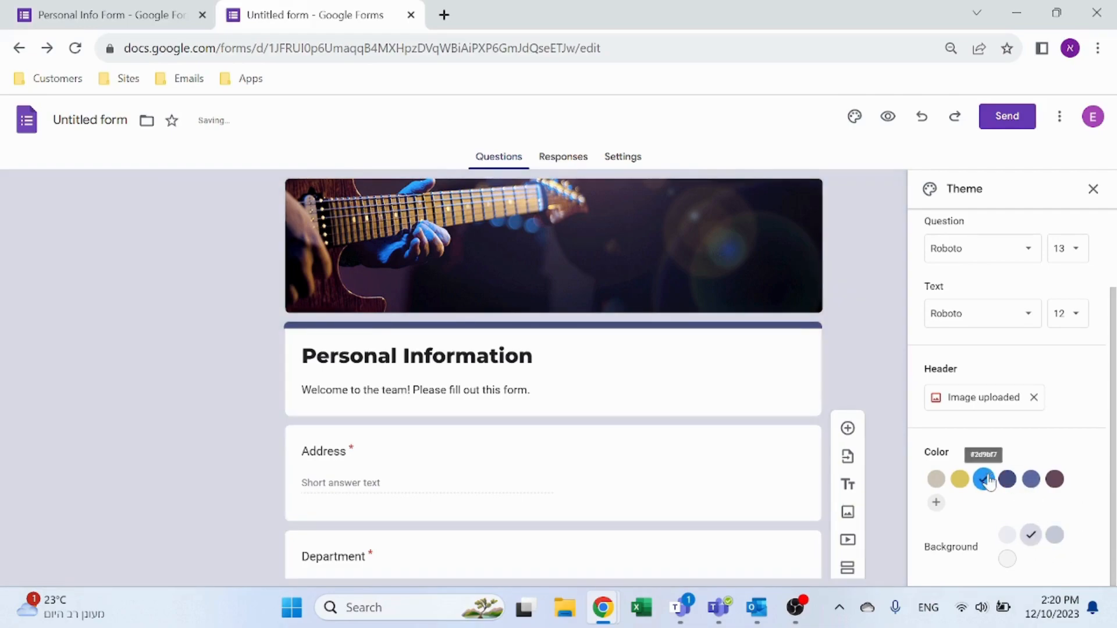
- Set the theme color to bright blue and finish customizing the theme
left_click(983, 479)
scroll(867, 441, "down", 5)
scroll(860, 426, "up", 5)
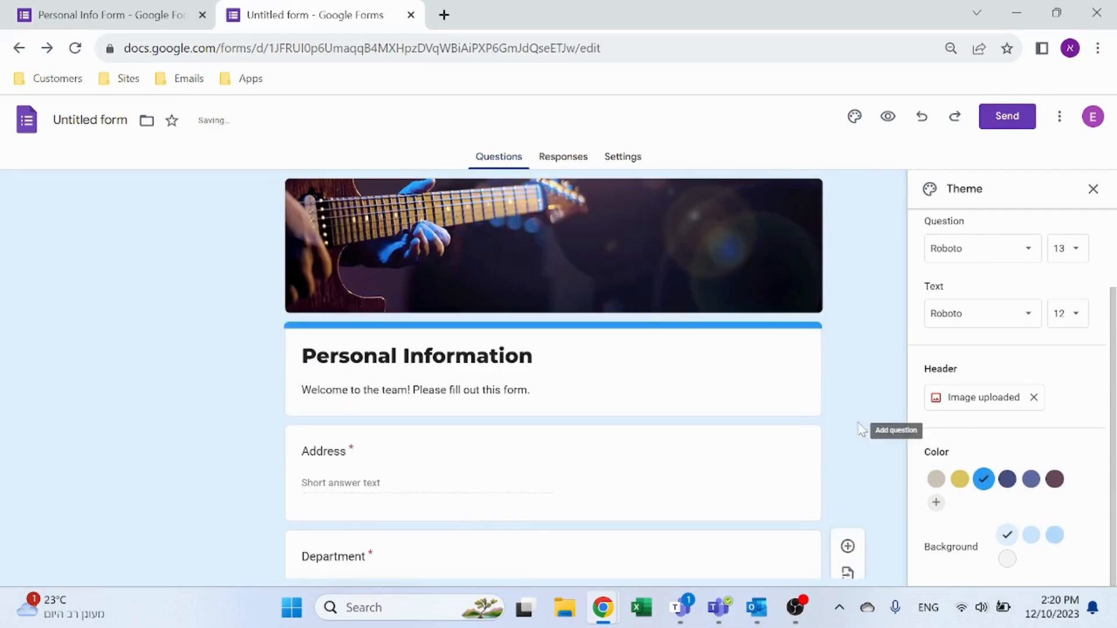
left_click(1094, 190)
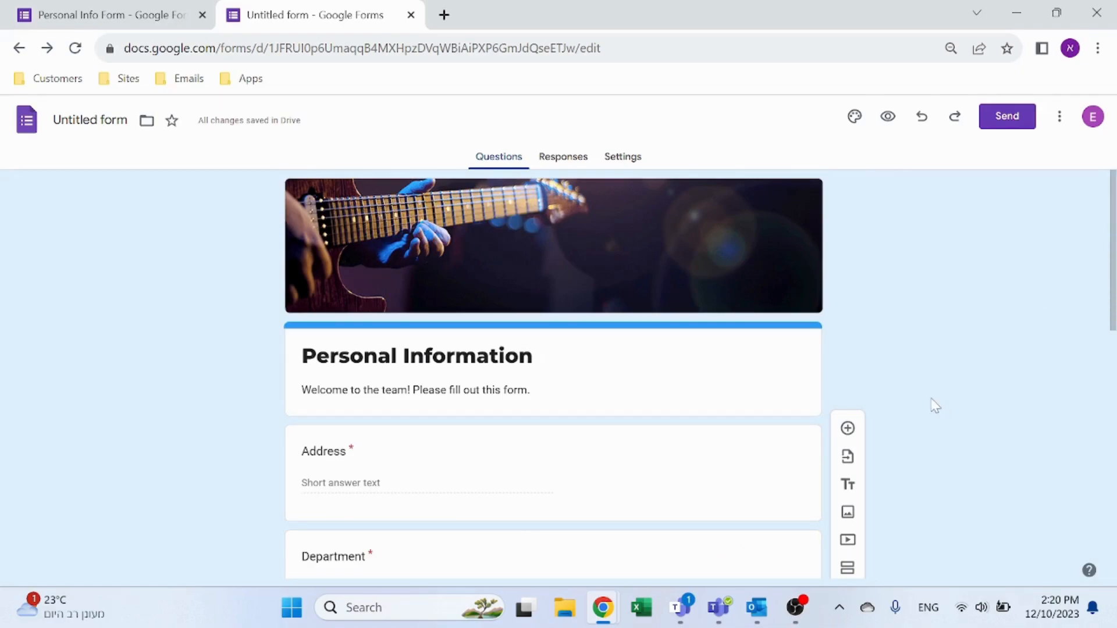
- Look through the form's settings, including the quiz and response collection options
left_click(613, 172)
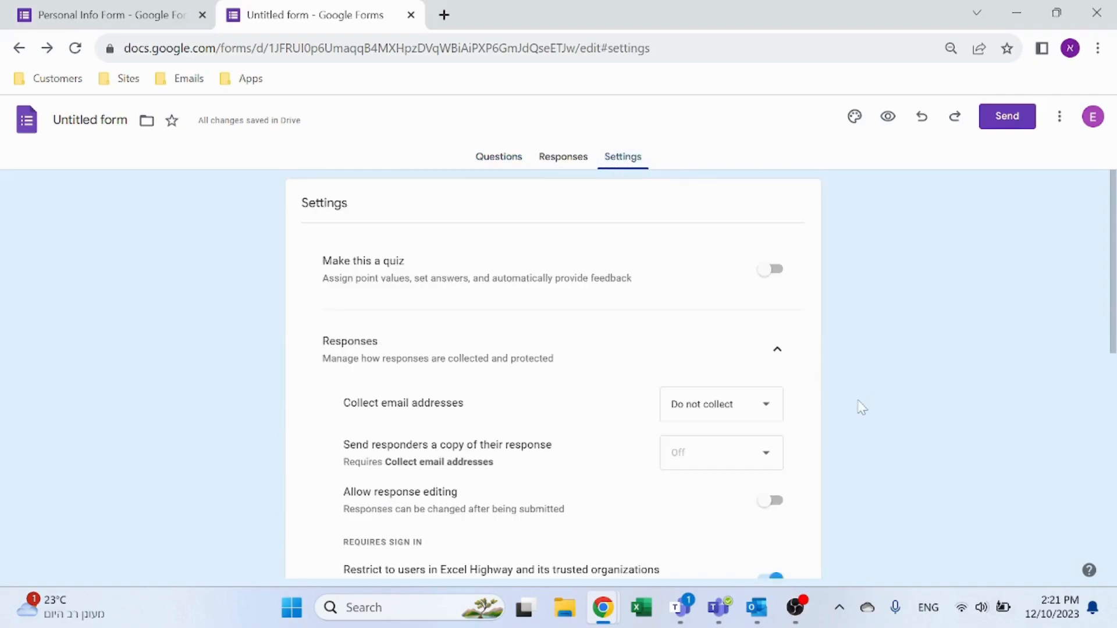
scroll(861, 401, "down", 5)
scroll(859, 399, "up", 5)
- Examine the options for managing responses and the destination choices for linking them to a spreadsheet
left_click(568, 168)
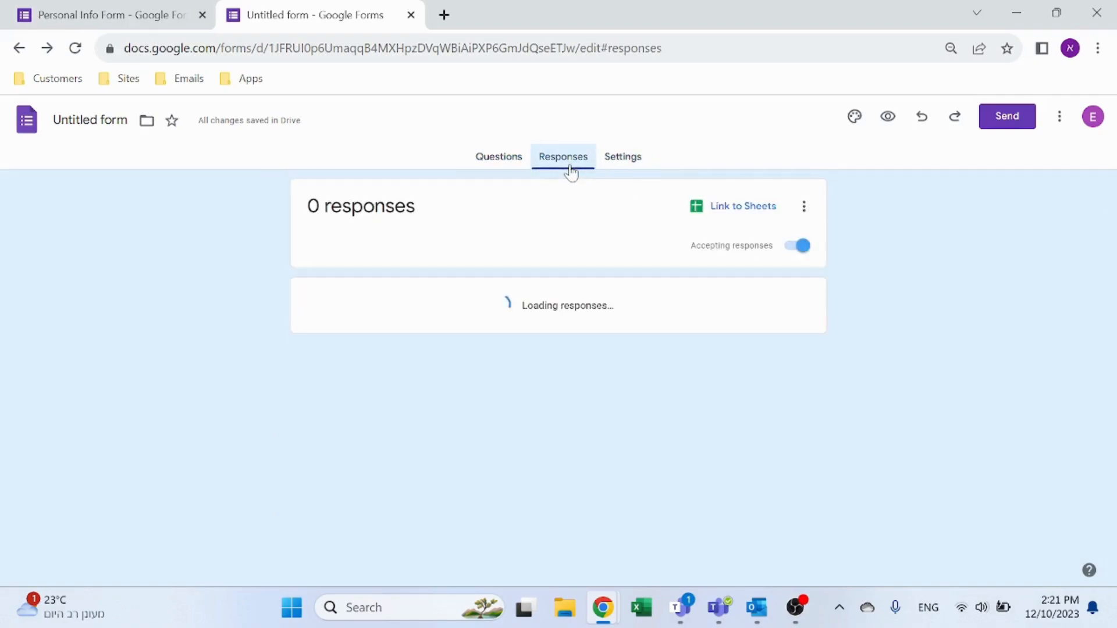
left_click(805, 208)
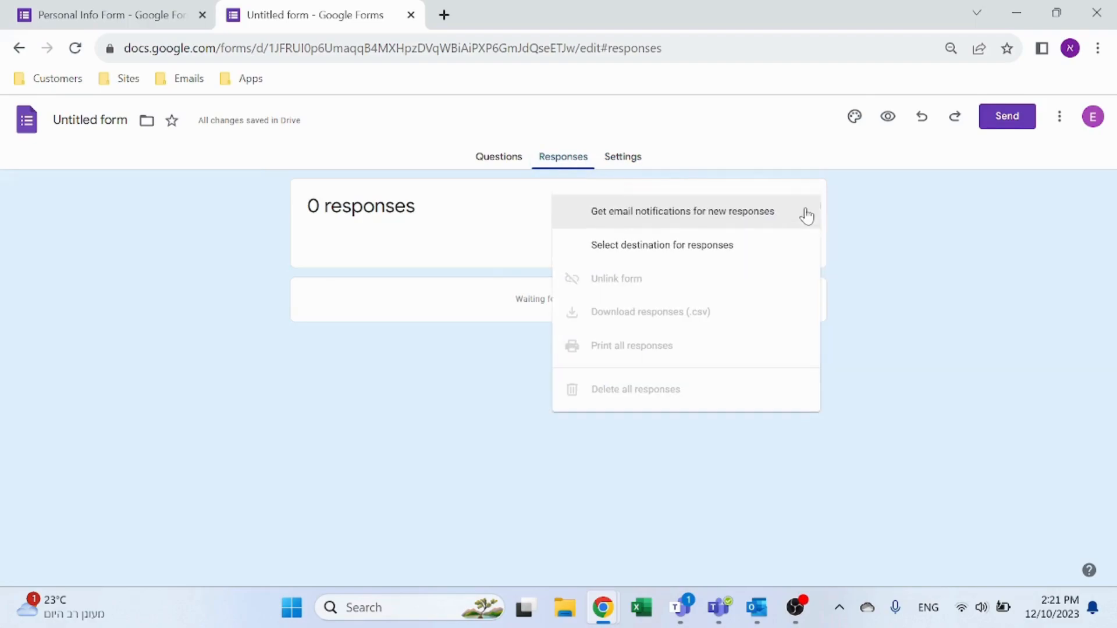
left_click(912, 224)
left_click(746, 210)
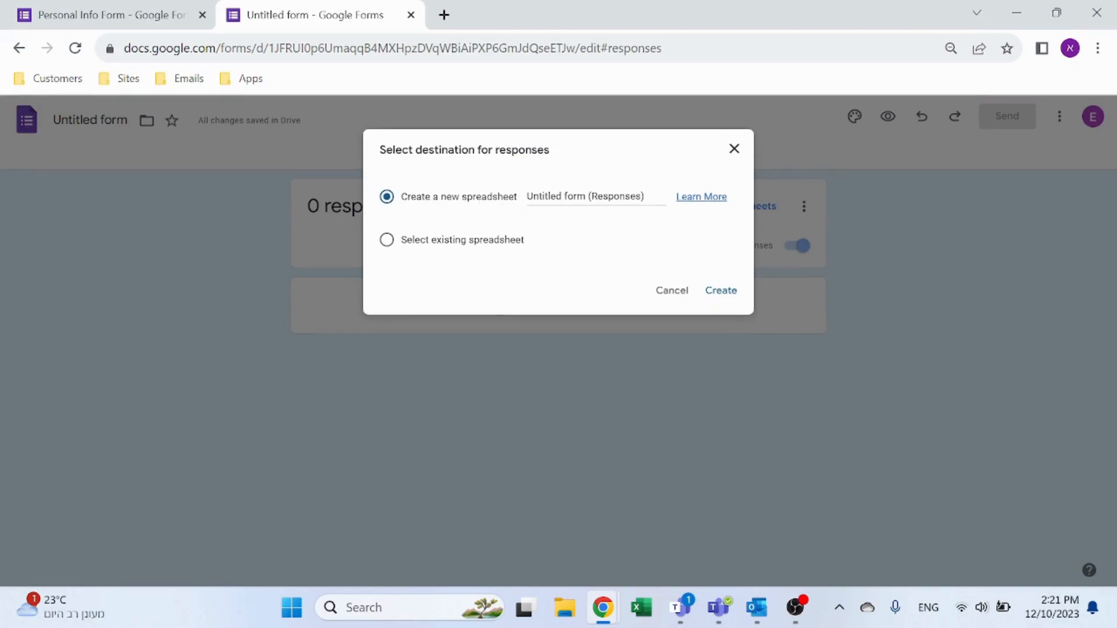
left_click(733, 150)
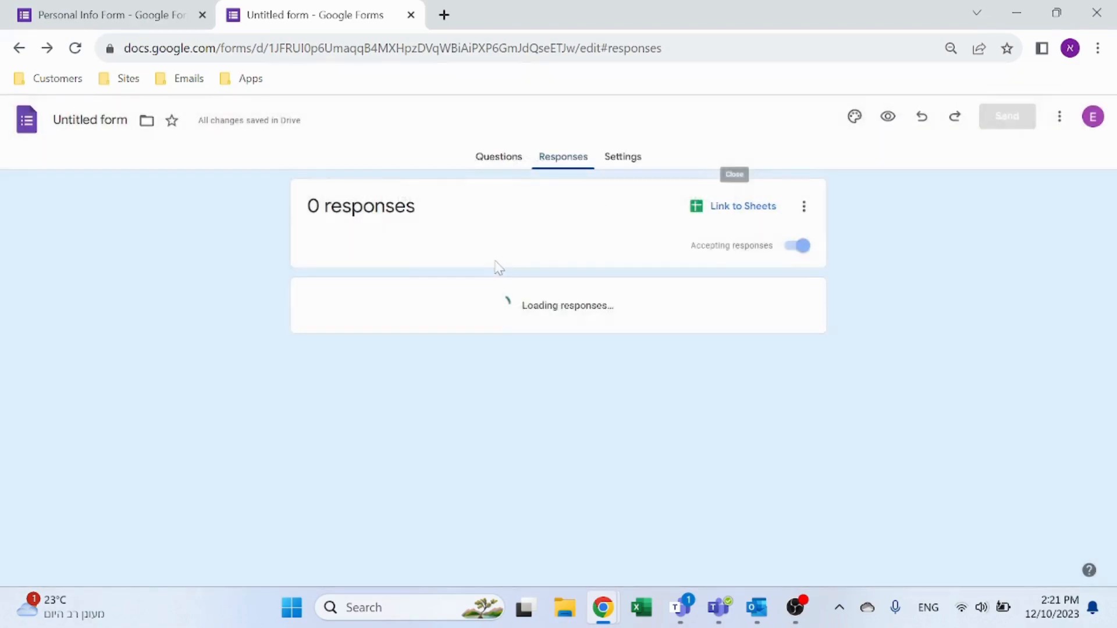
- Return to the form's questions and name the untitled form "Personal Information"
left_click(501, 157)
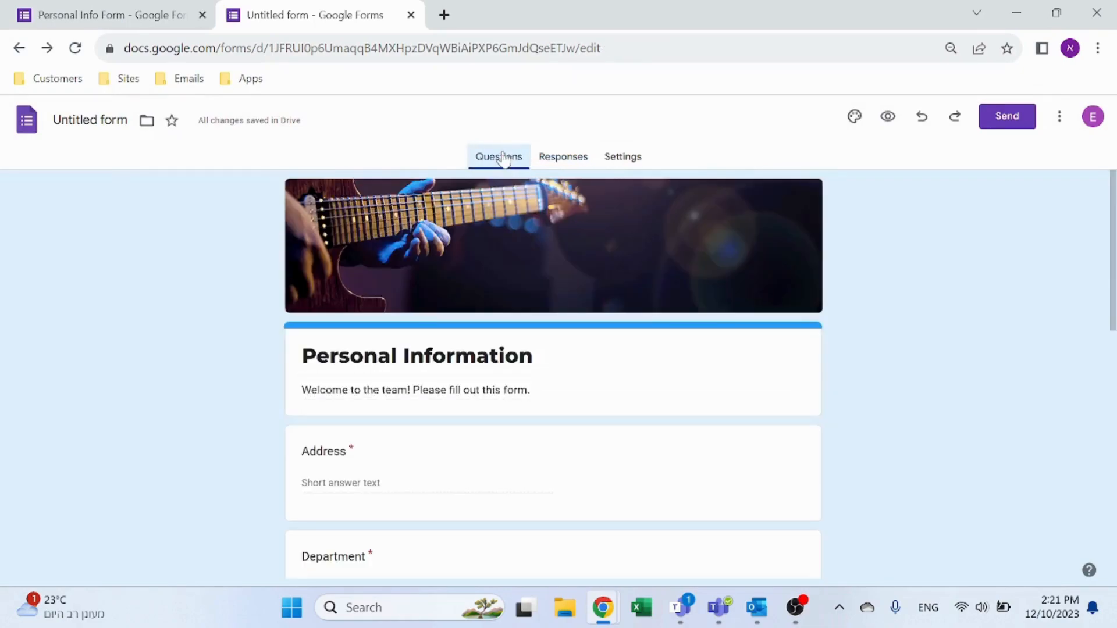
left_click(85, 117)
left_click(191, 400)
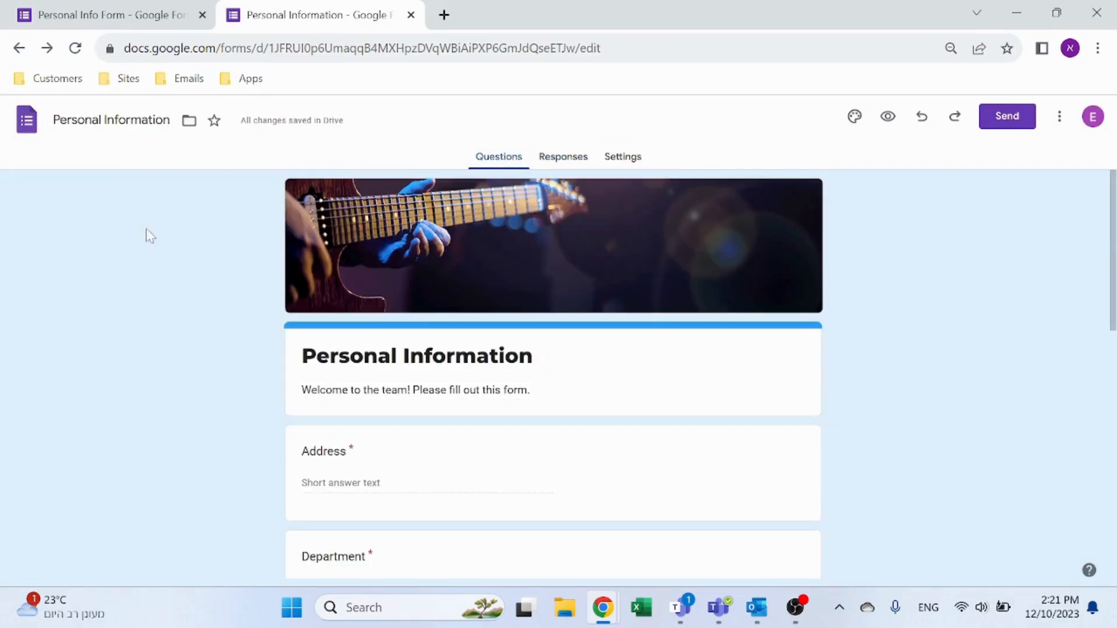
- Link the form's responses to a new spreadsheet named "Personal Information (Responses)"
left_click(567, 156)
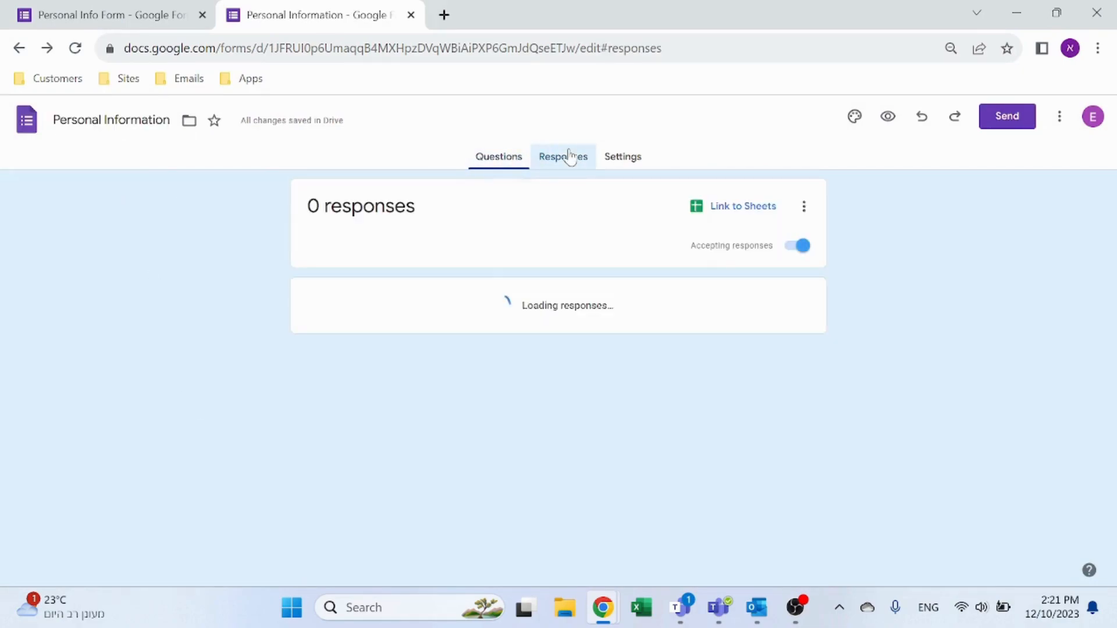
left_click(755, 208)
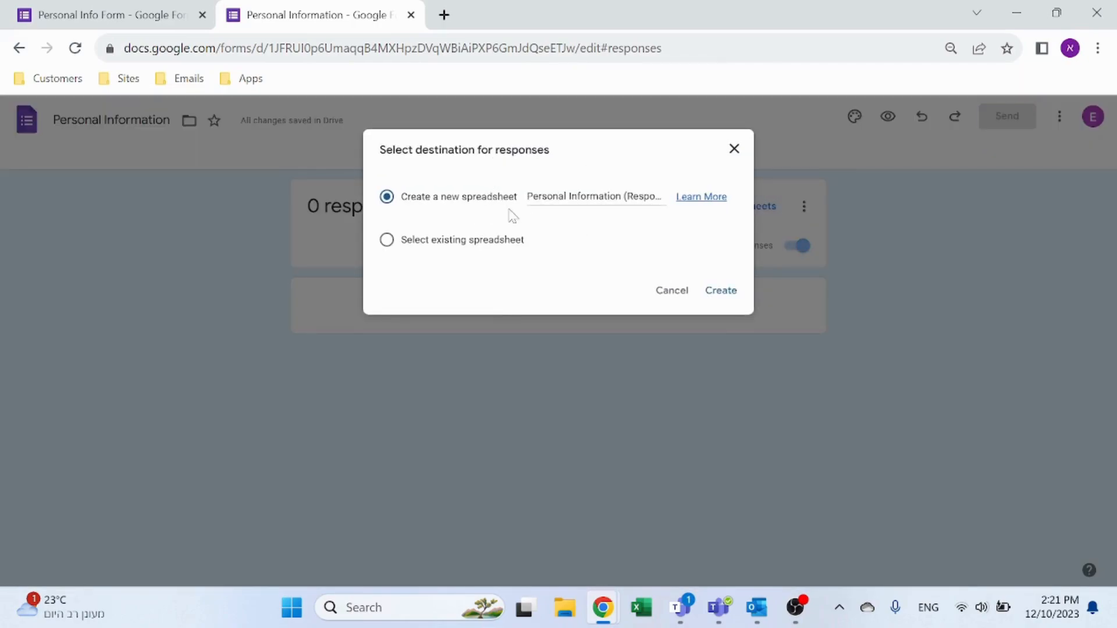
left_click(722, 291)
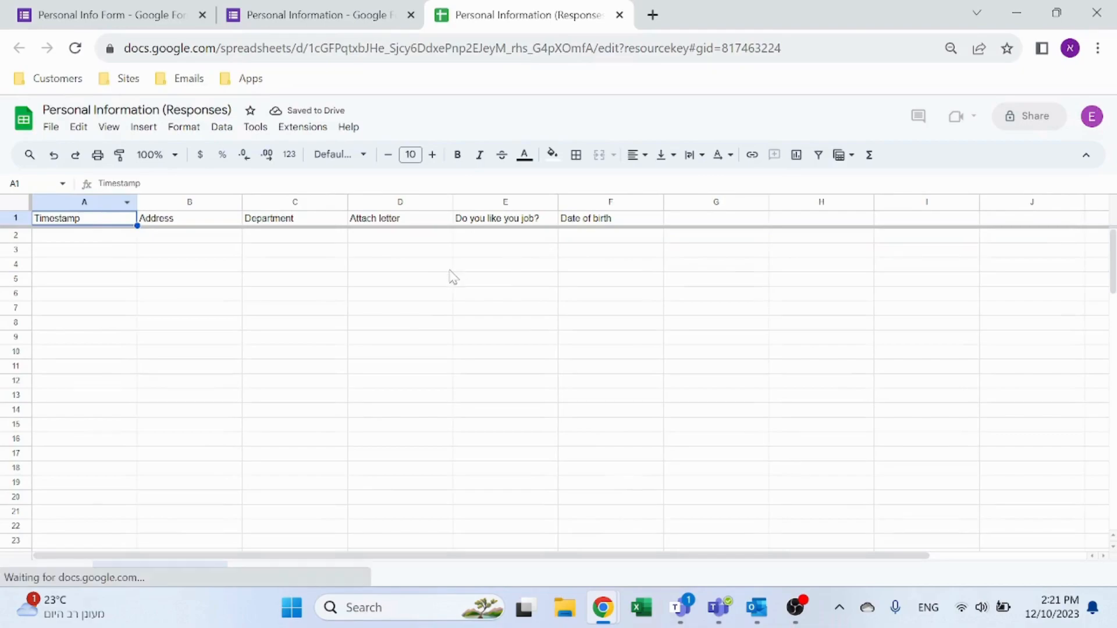
- Return to the form's questions and open the respondent preview of the Personal Information form
left_click(339, 13)
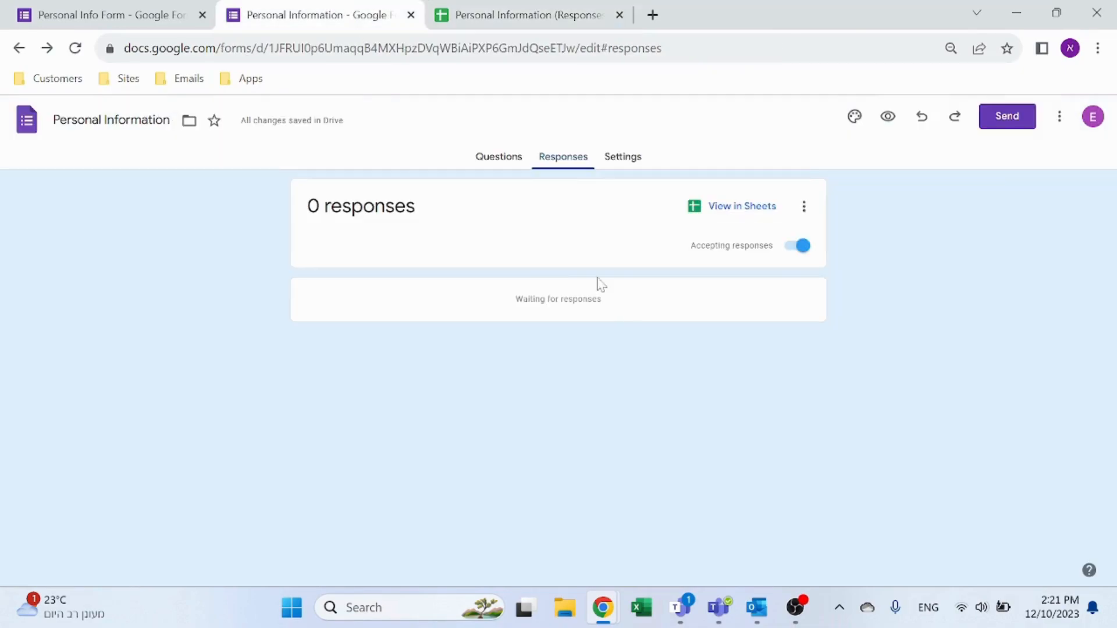
left_click(511, 161)
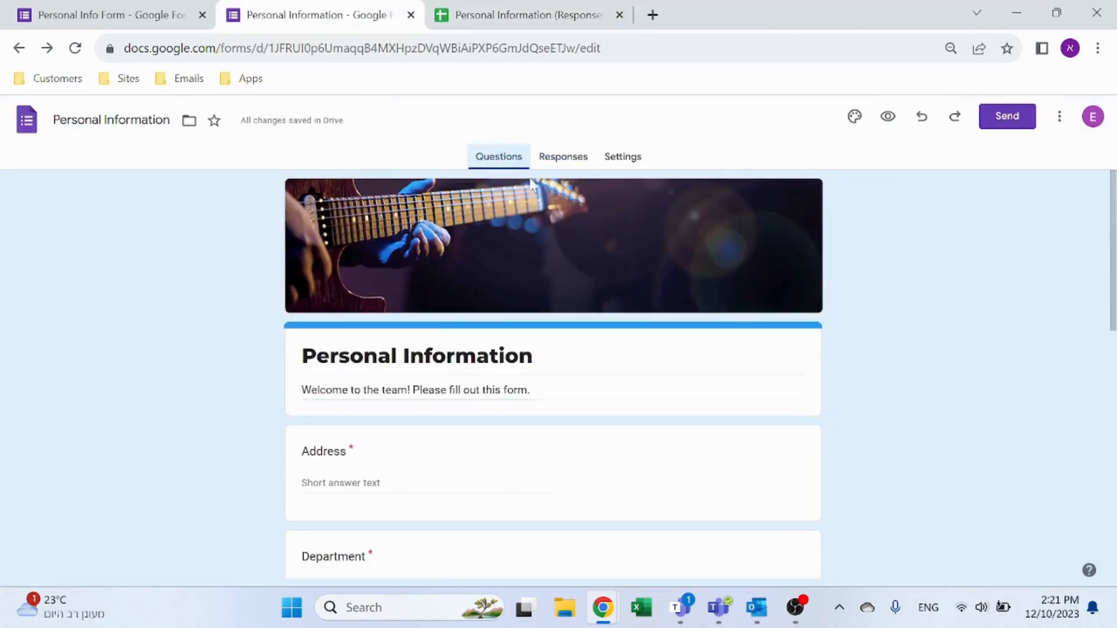
left_click(889, 119)
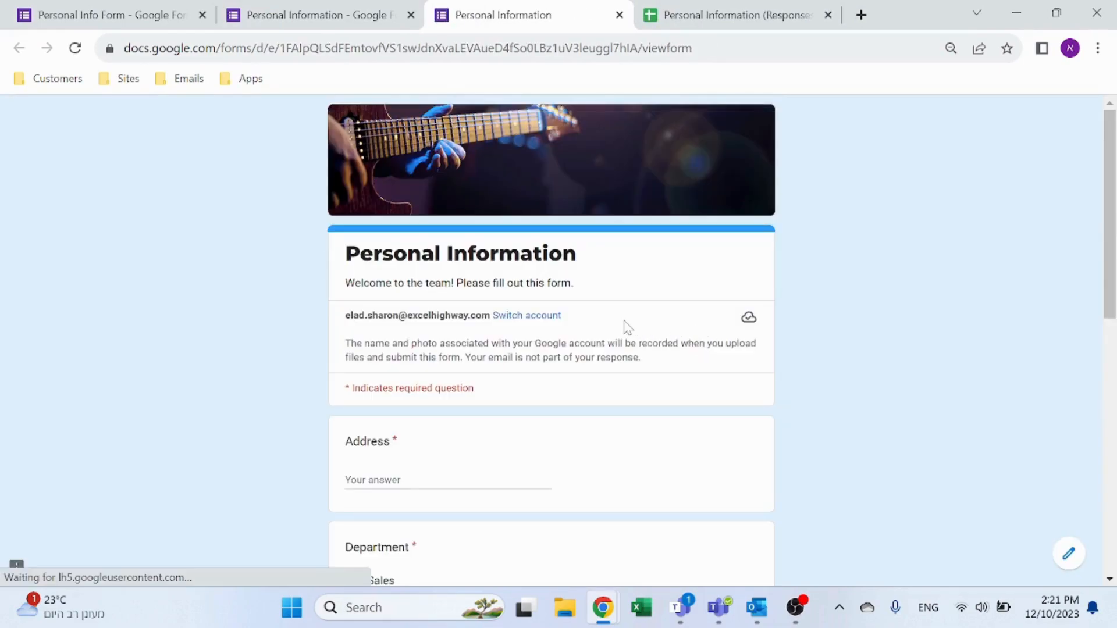
left_click(343, 13)
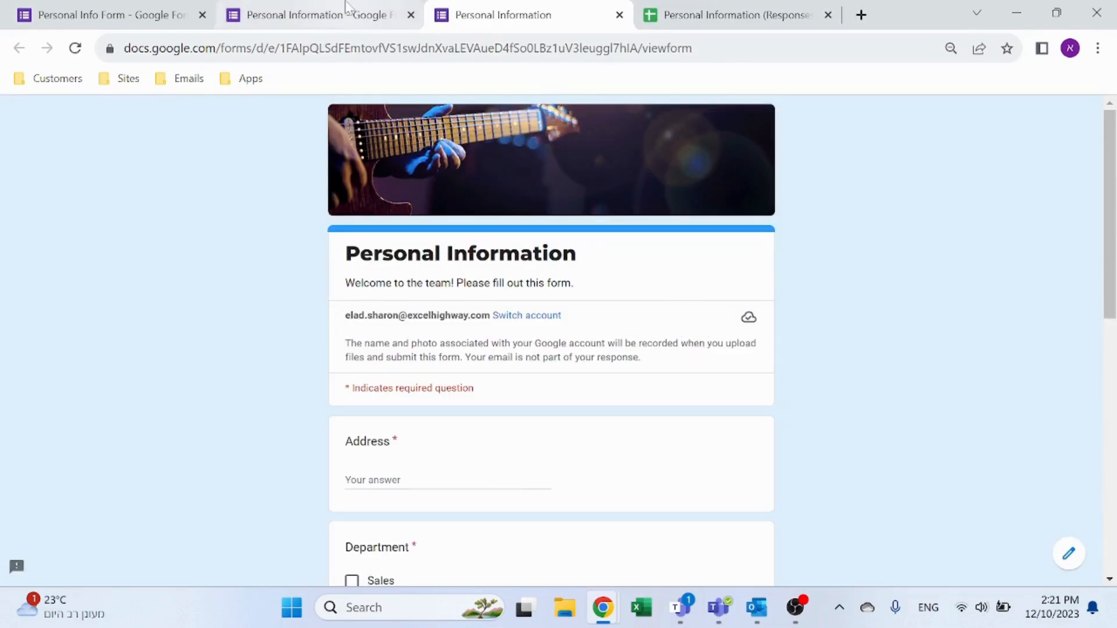
left_click(568, 162)
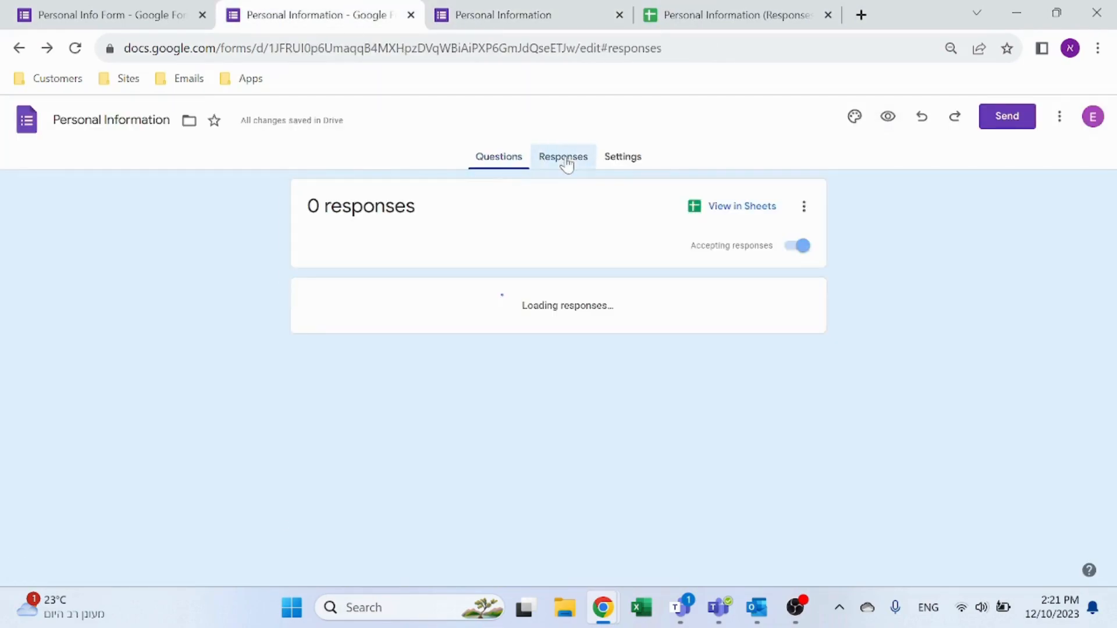
left_click(492, 163)
left_click(517, 7)
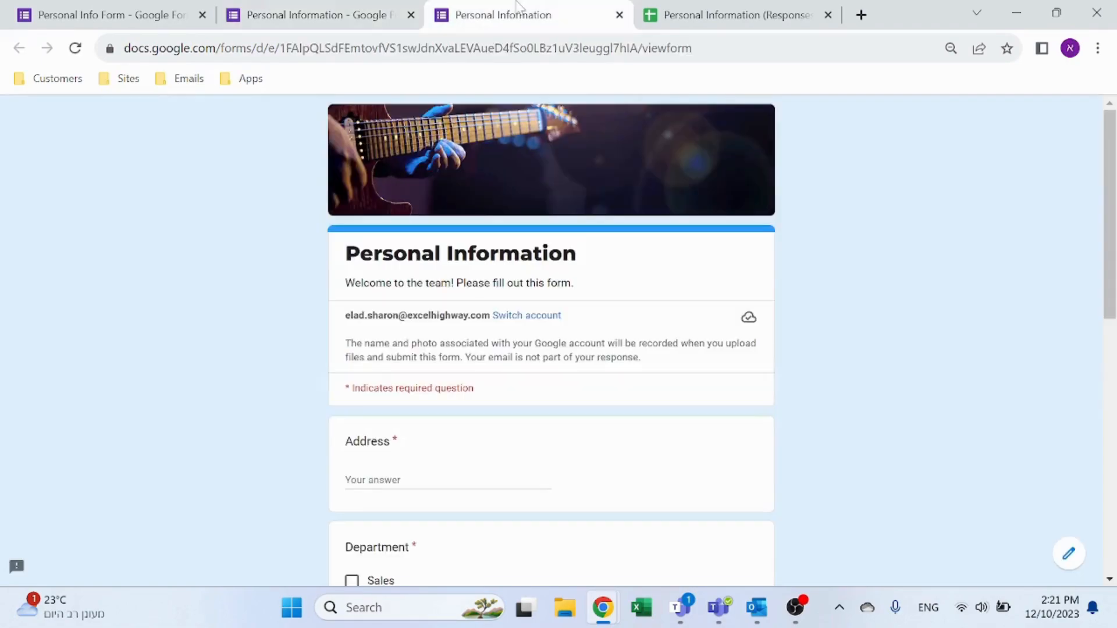
- Submit a test response with a home address, the Sales department and a job rating of 9
scroll(496, 383, "down", 2)
left_click(448, 309)
type("Home 123")
left_click(352, 407)
scroll(372, 410, "down", 5)
scroll(392, 421, "down", 3)
left_click(540, 298)
left_click(646, 299)
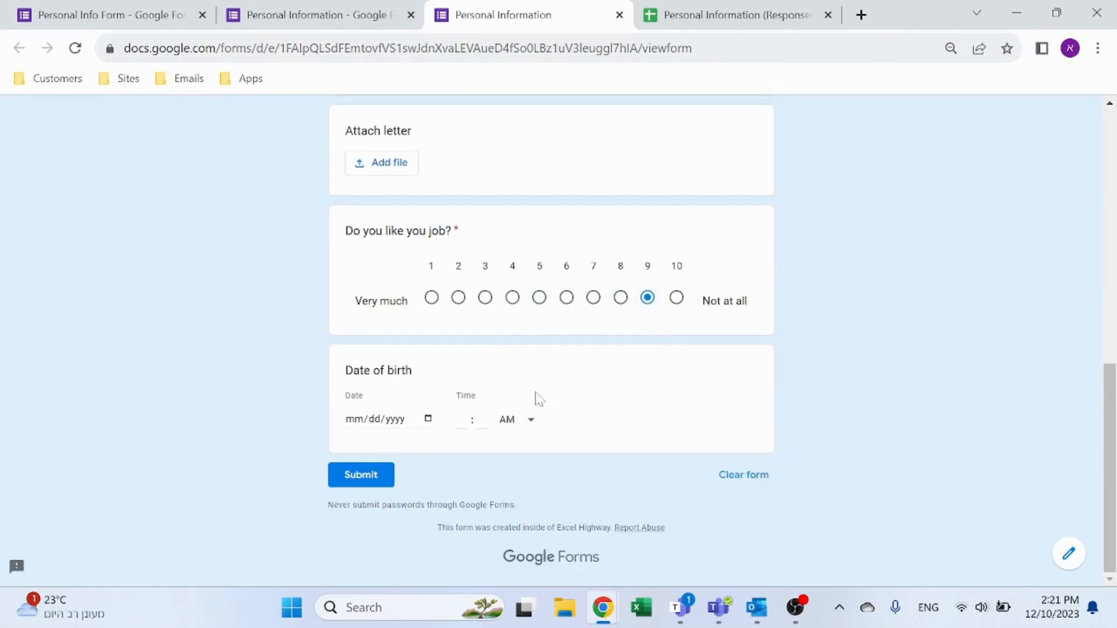
left_click(365, 476)
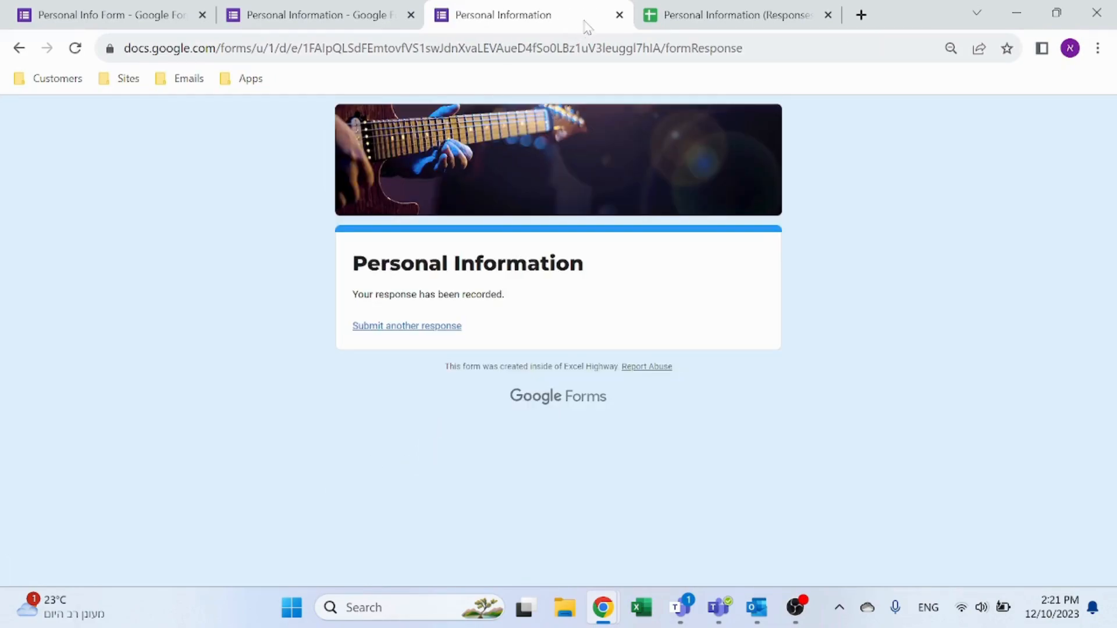
- Close the submitted preview and check the linked spreadsheet for the new response
left_click(619, 15)
left_click(487, 23)
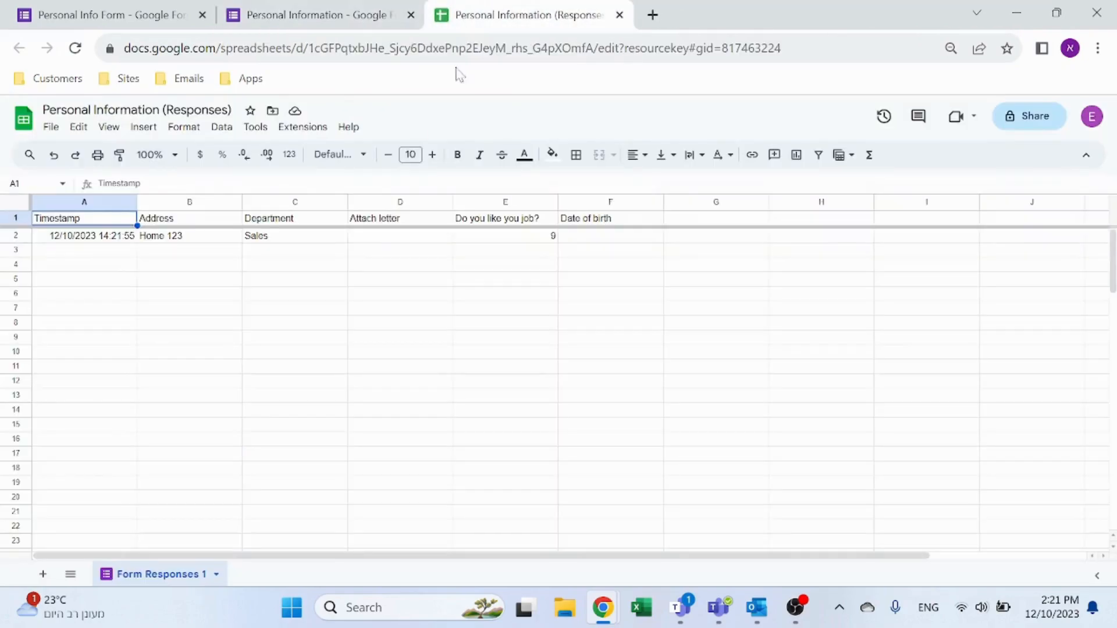
- Return to the form and examine its response summary, including the department and job rating charts
left_click(356, 9)
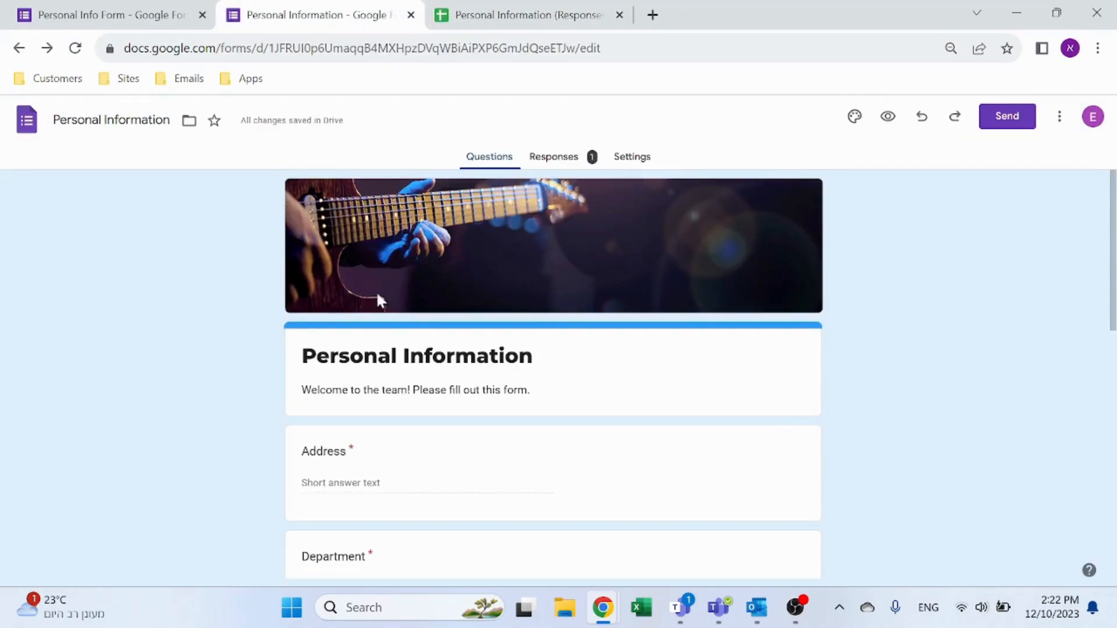
left_click(559, 161)
scroll(426, 479, "down", 2)
scroll(374, 309, "up", 1)
scroll(404, 441, "down", 4)
scroll(375, 367, "down", 5)
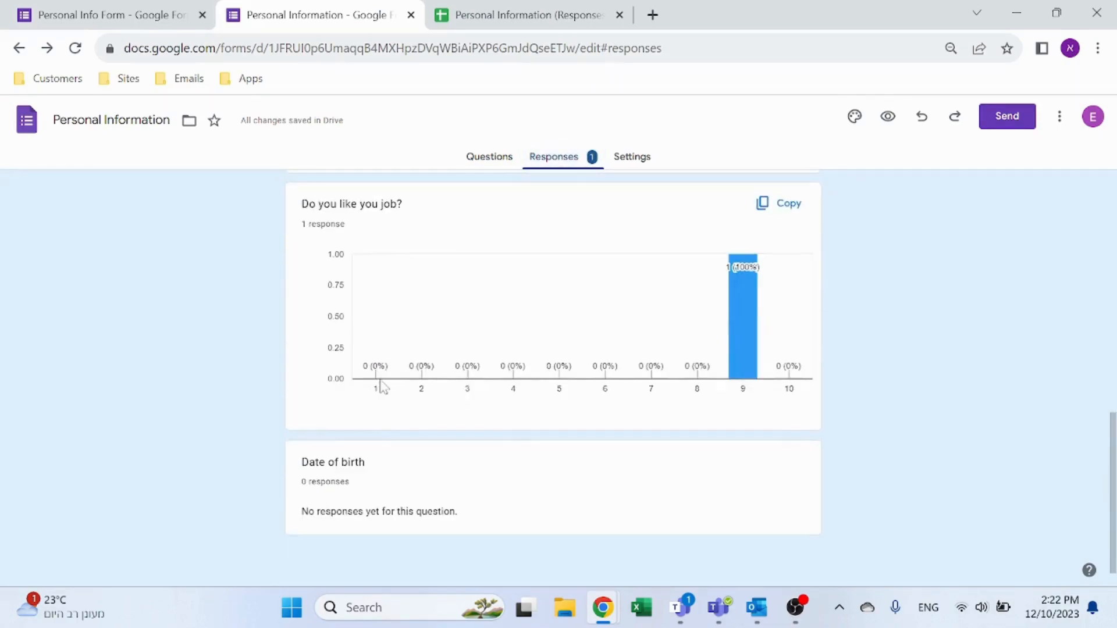
scroll(448, 374, "up", 7)
scroll(443, 425, "down", 6)
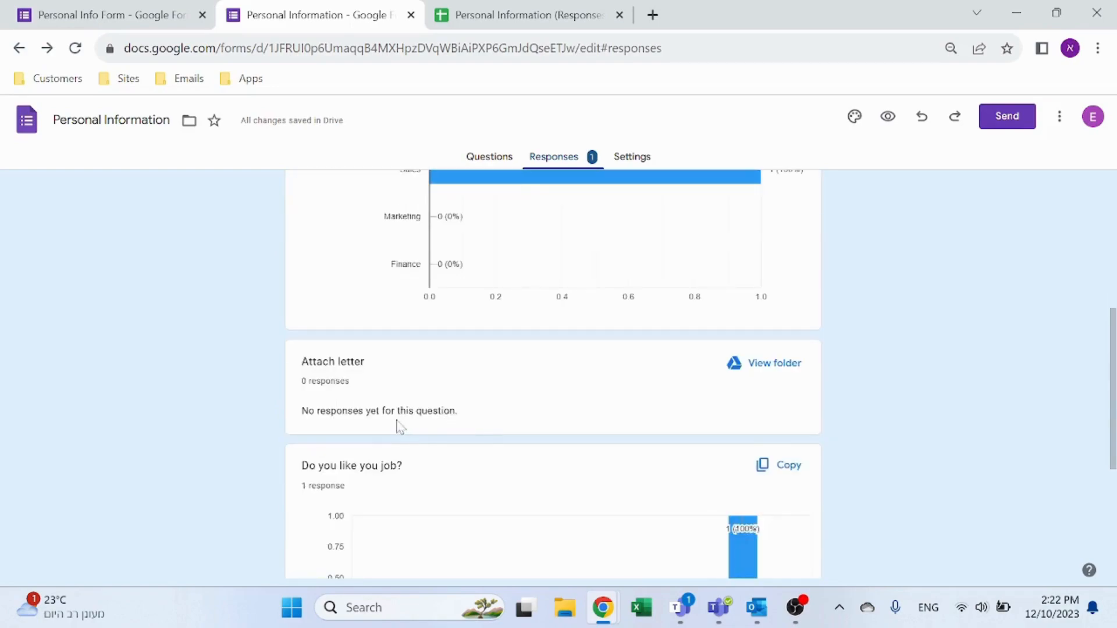
scroll(358, 407, "down", 2)
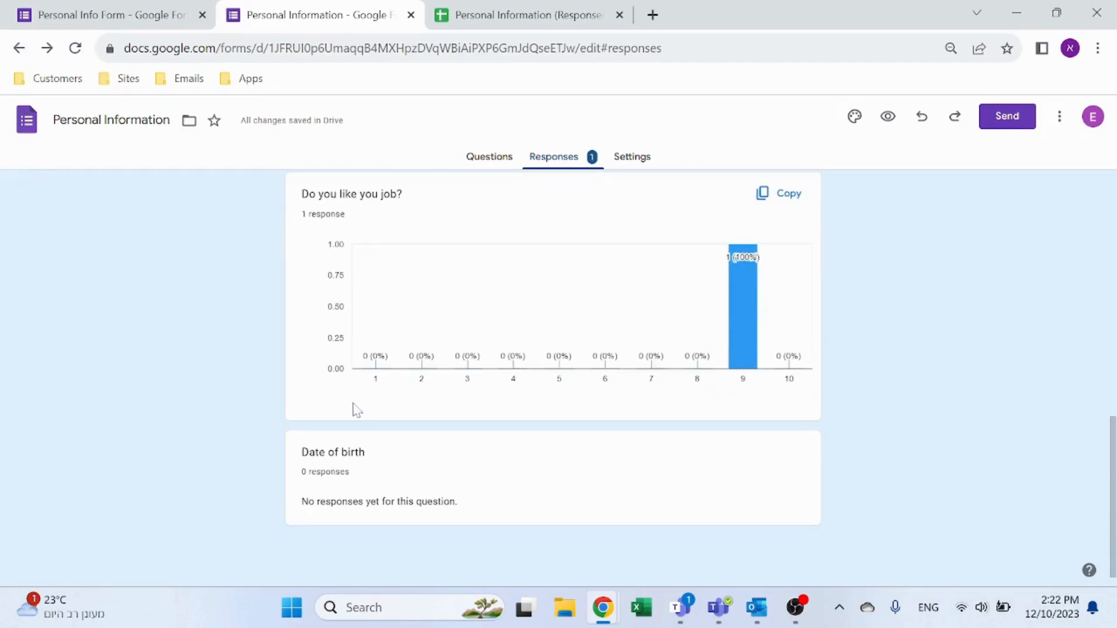
scroll(357, 409, "up", 10)
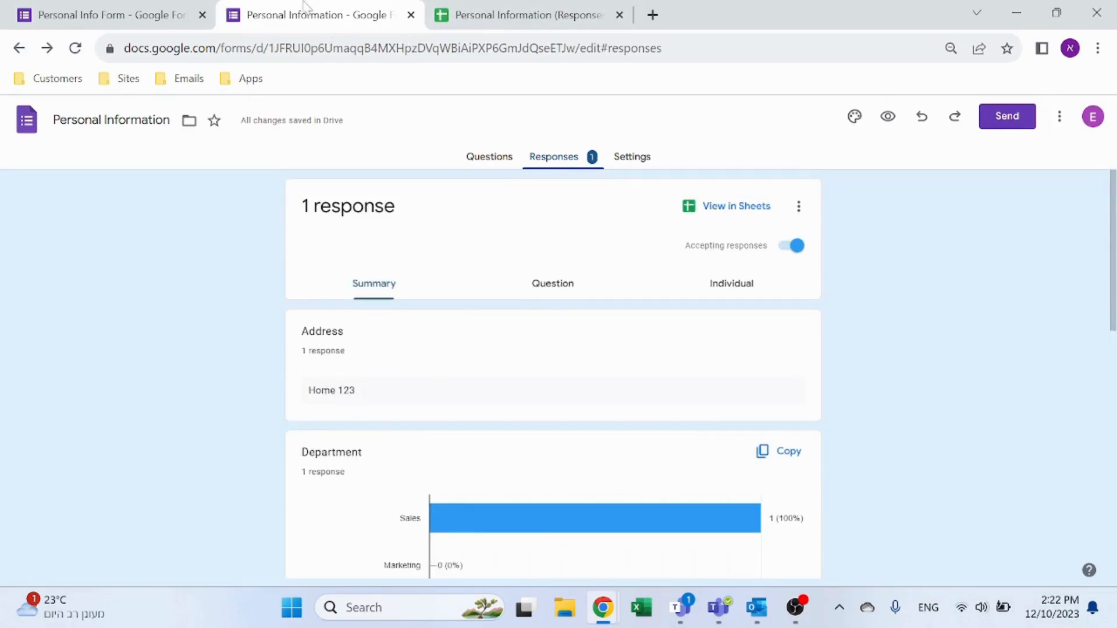
- Preview the form again and submit a second response with an e-mail address, Marketing as department and a job rating of 10
left_click(481, 157)
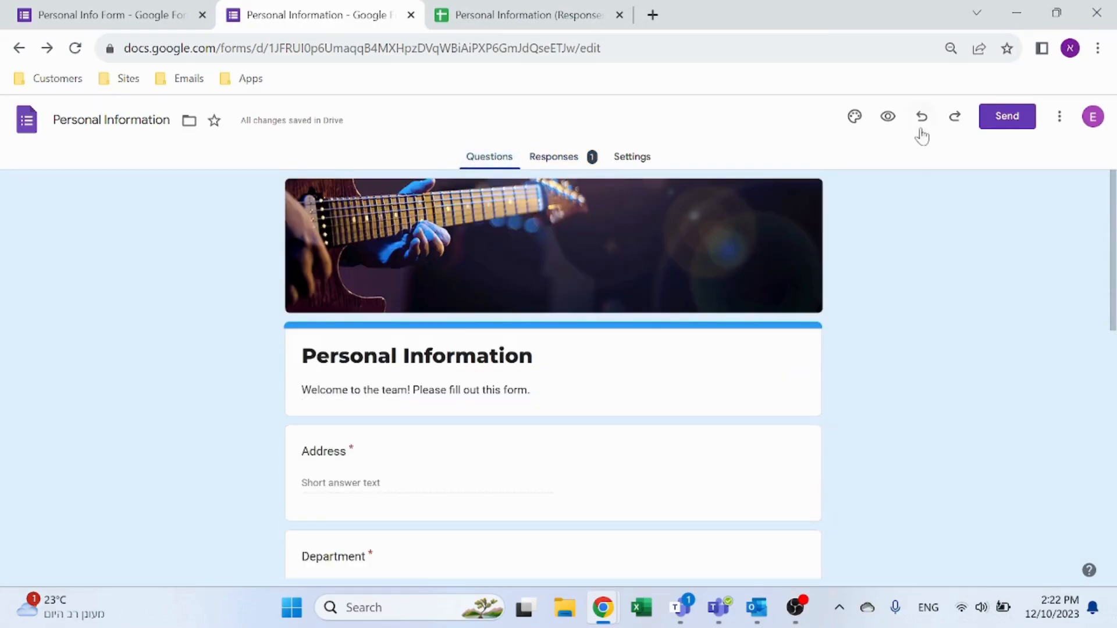
left_click(895, 124)
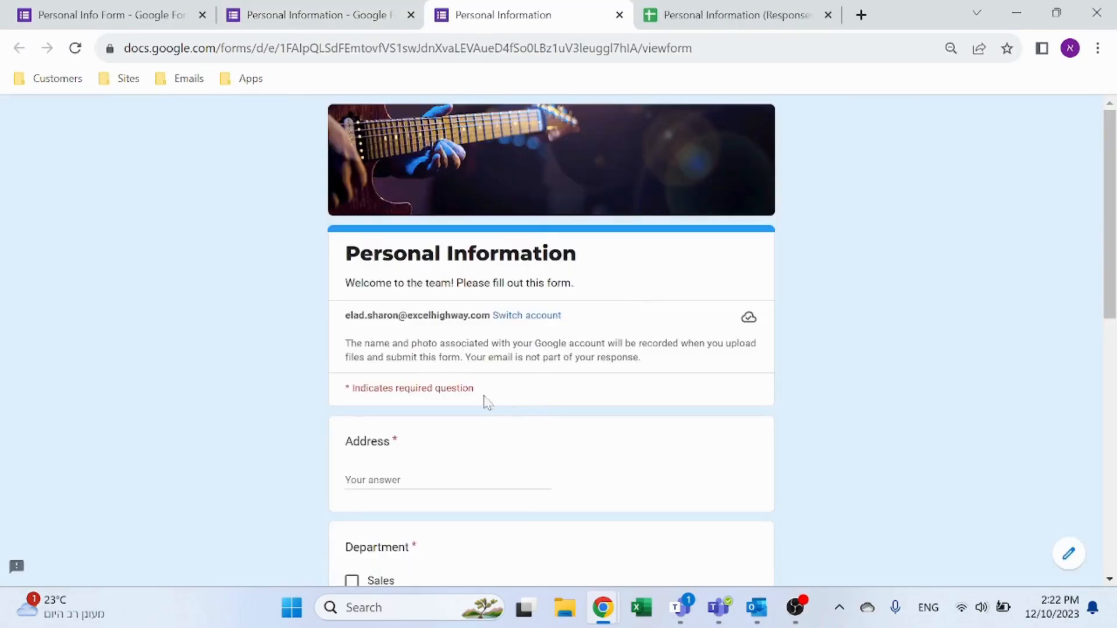
scroll(436, 385, "down", 2)
left_click(438, 296)
type("ala")
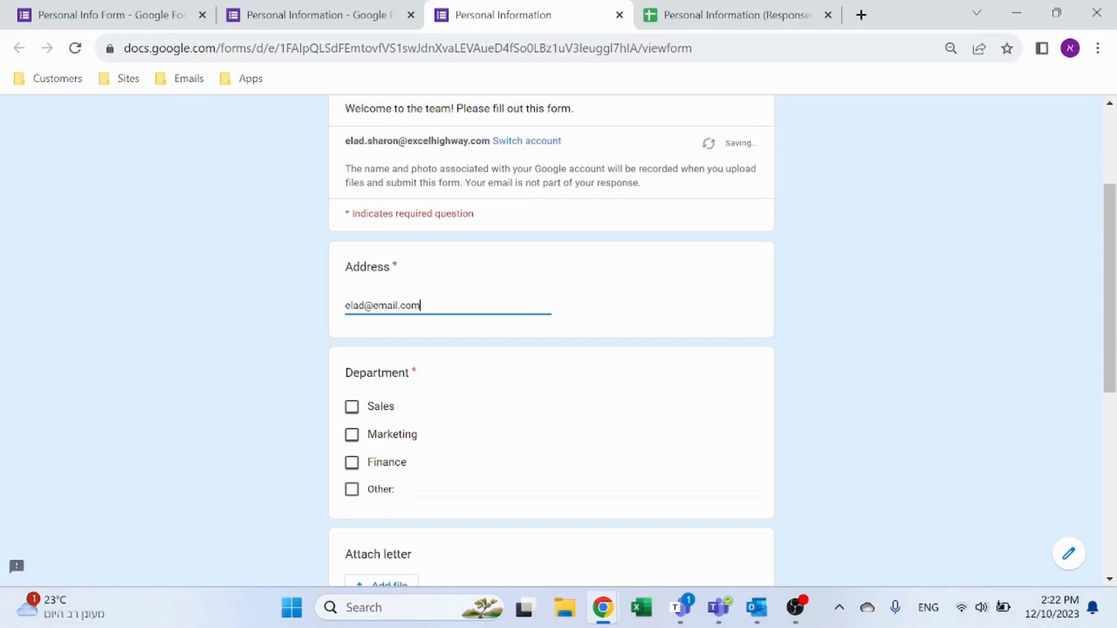
left_click(368, 431)
scroll(401, 454, "down", 6)
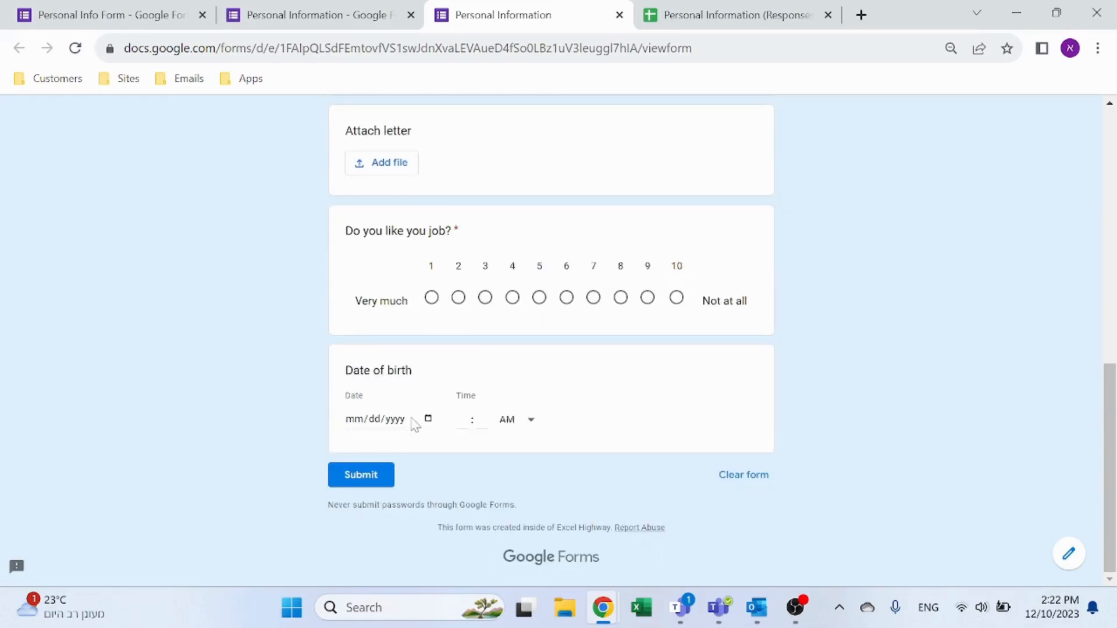
left_click(676, 299)
left_click(359, 479)
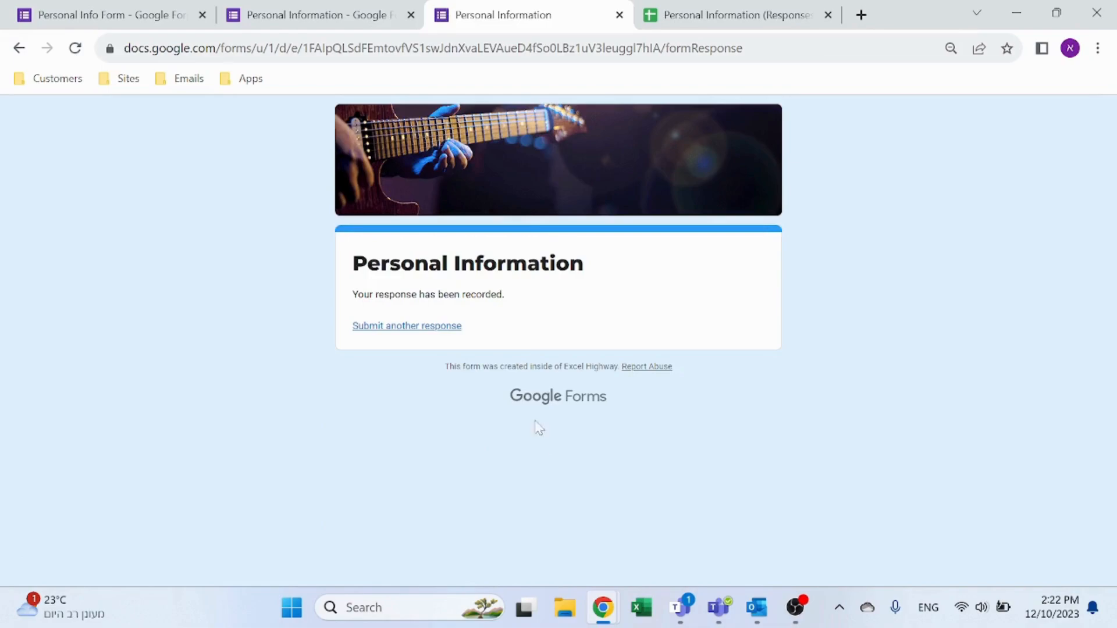
- Close the Personal Information form's editor and its submitted response page
left_click(291, 15)
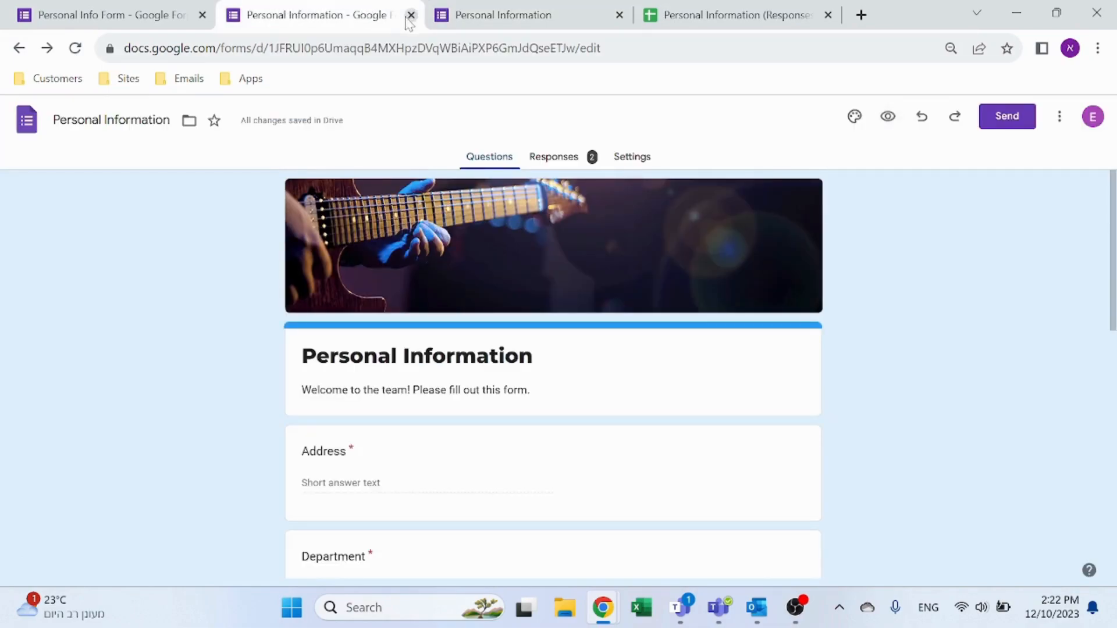
left_click(411, 15)
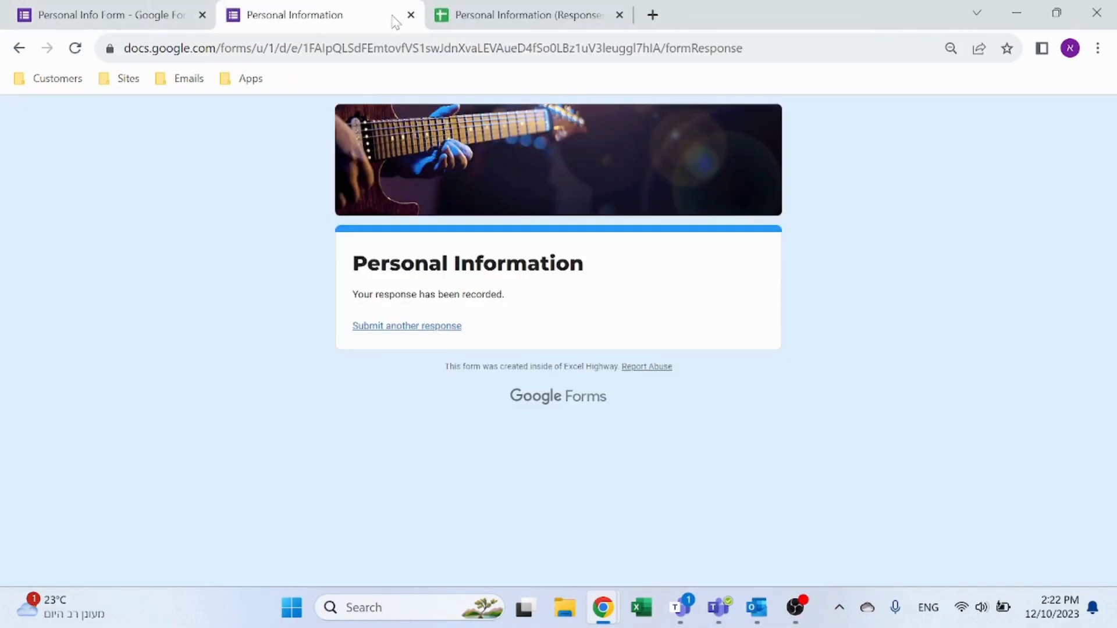
left_click(181, 8)
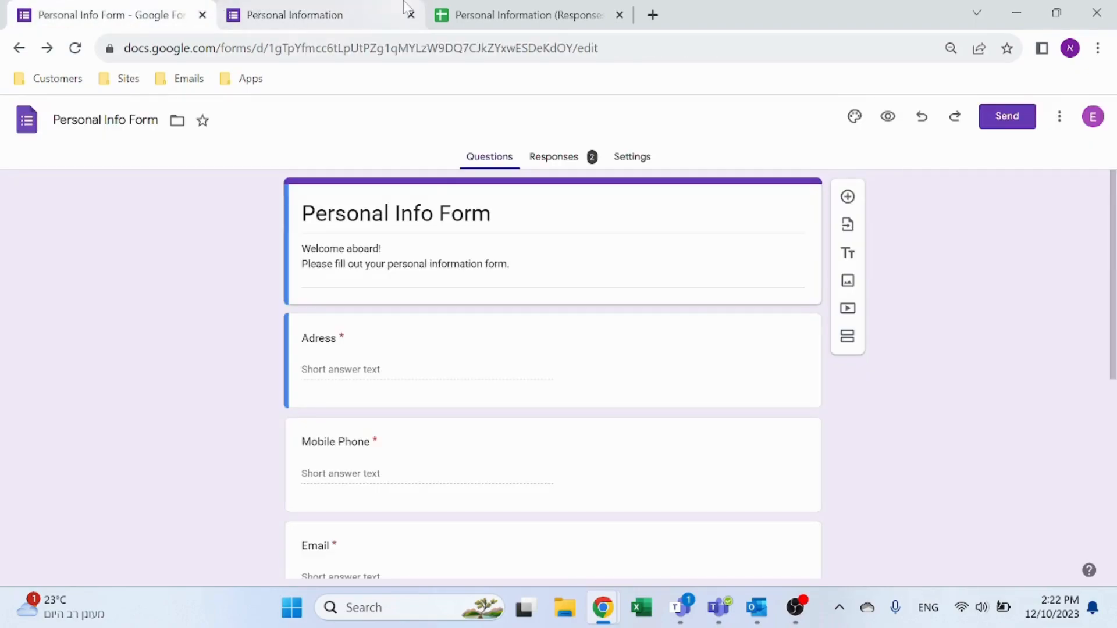
left_click(378, 14)
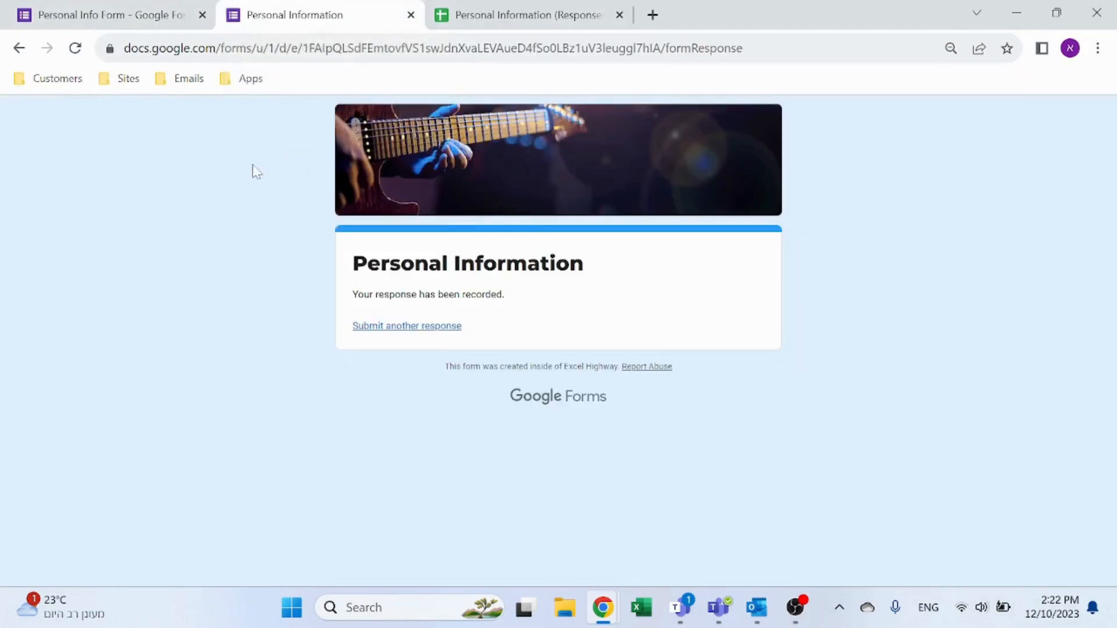
left_click(411, 14)
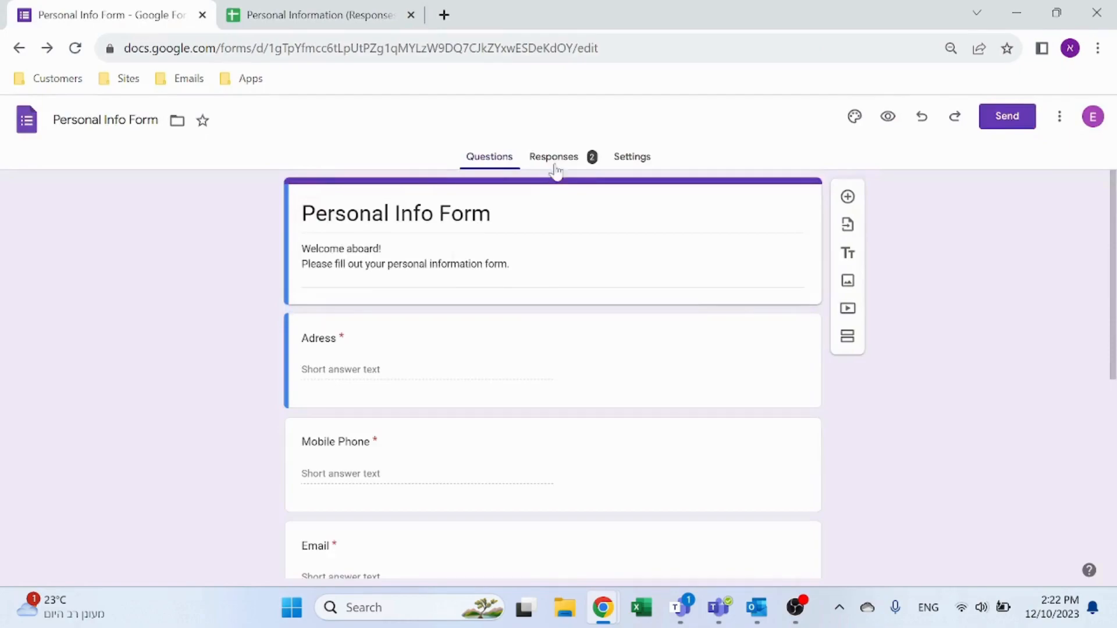
- Look over the response summary of the Personal Info Form
left_click(554, 157)
scroll(417, 351, "down", 1)
scroll(417, 352, "up", 2)
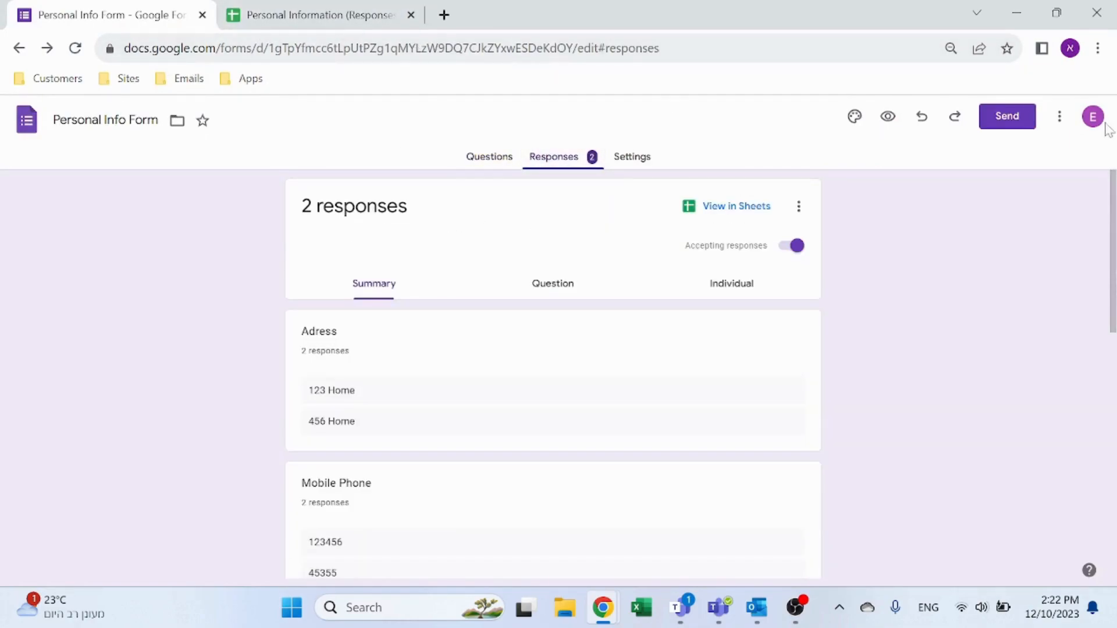
left_click(1059, 123)
left_click(878, 201)
- Switch to the Excel Highway account on Google, reopen the Personal Information form from Forms, and close the Personal Info Form
left_click(445, 15)
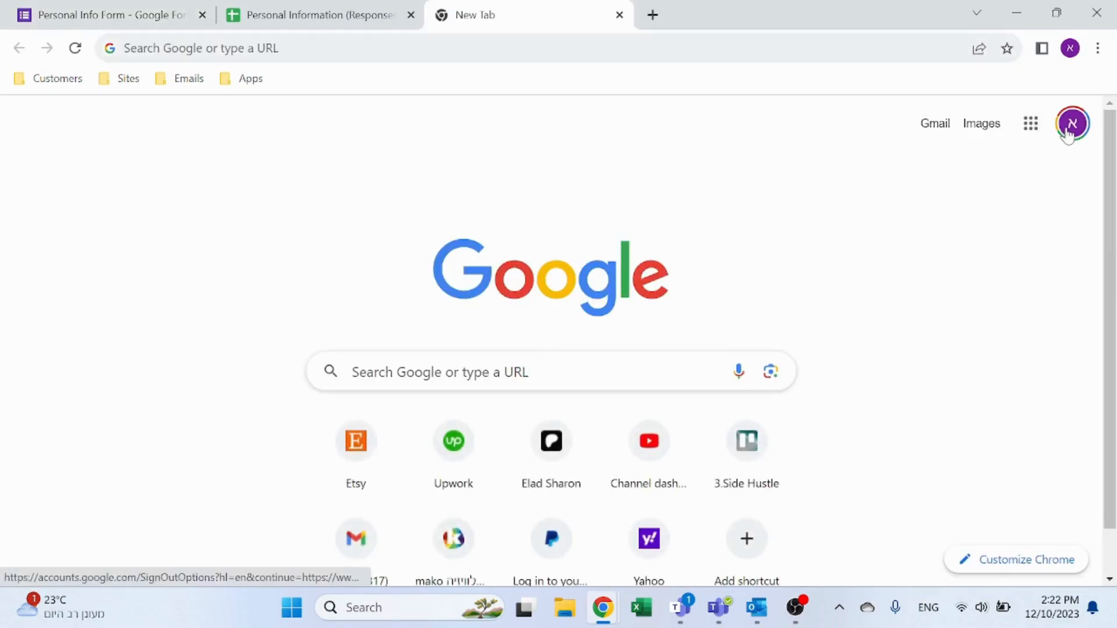
left_click(1072, 123)
left_click(867, 452)
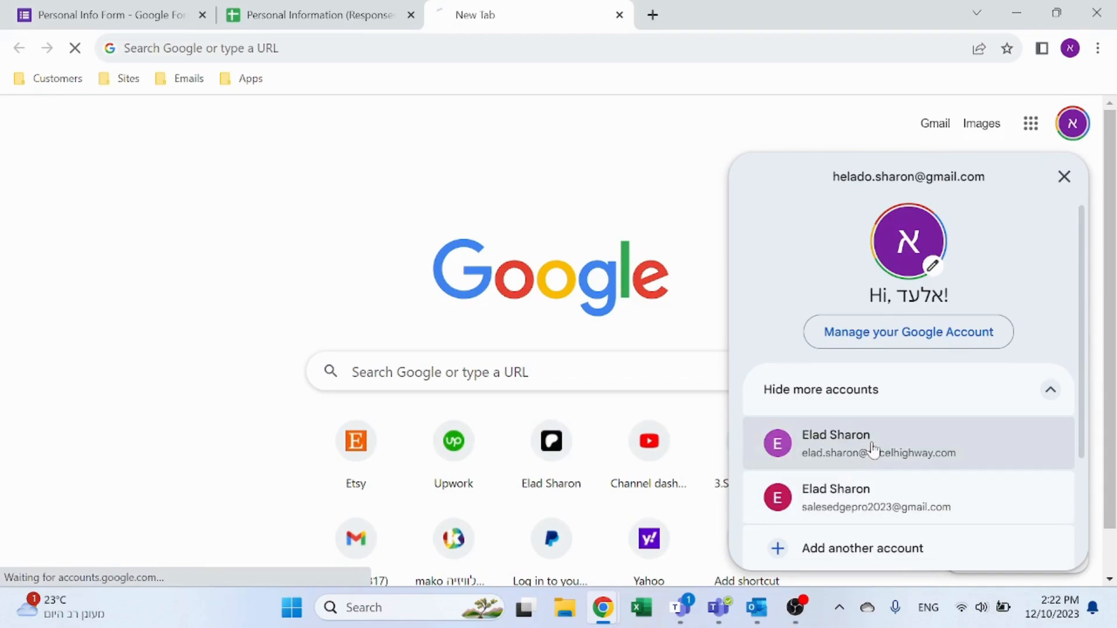
left_click(1048, 123)
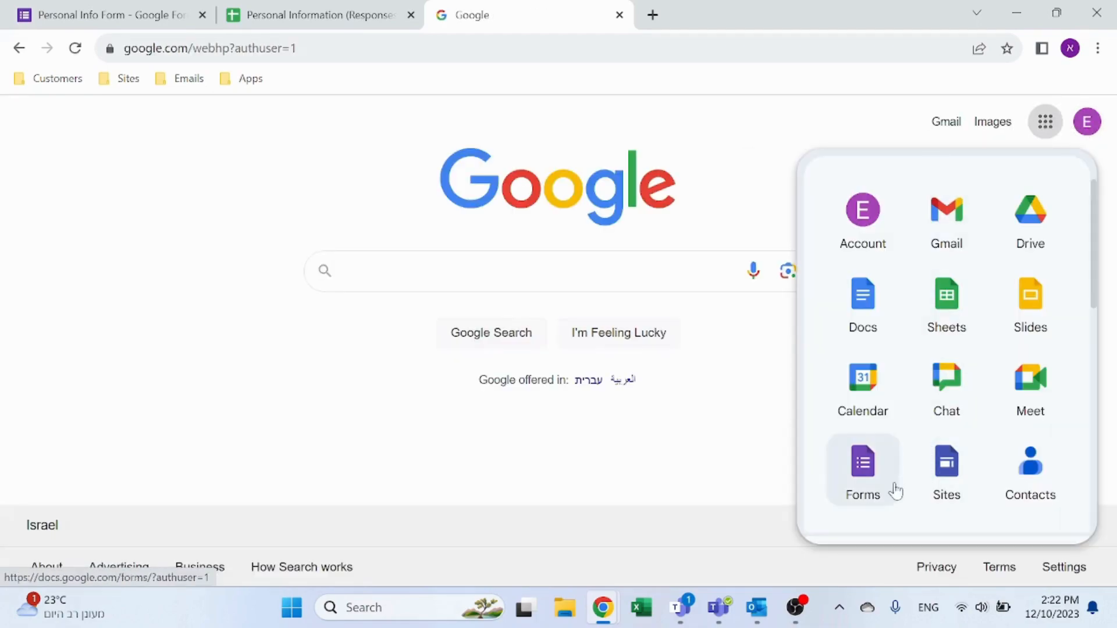
left_click(877, 478)
left_click_drag(499, 12, 291, 13)
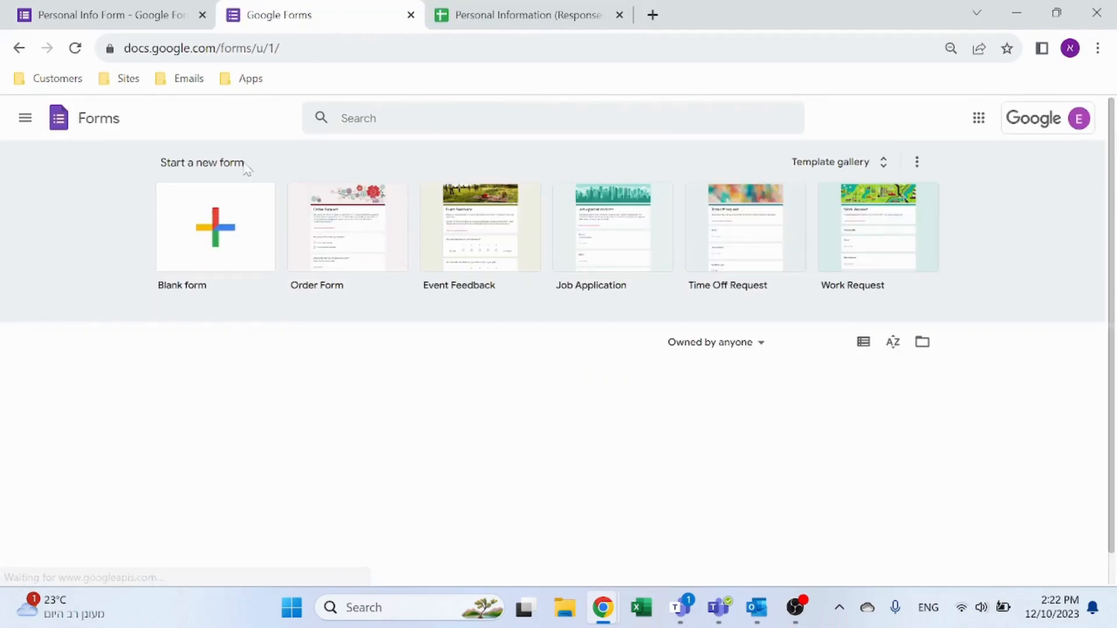
left_click(211, 456)
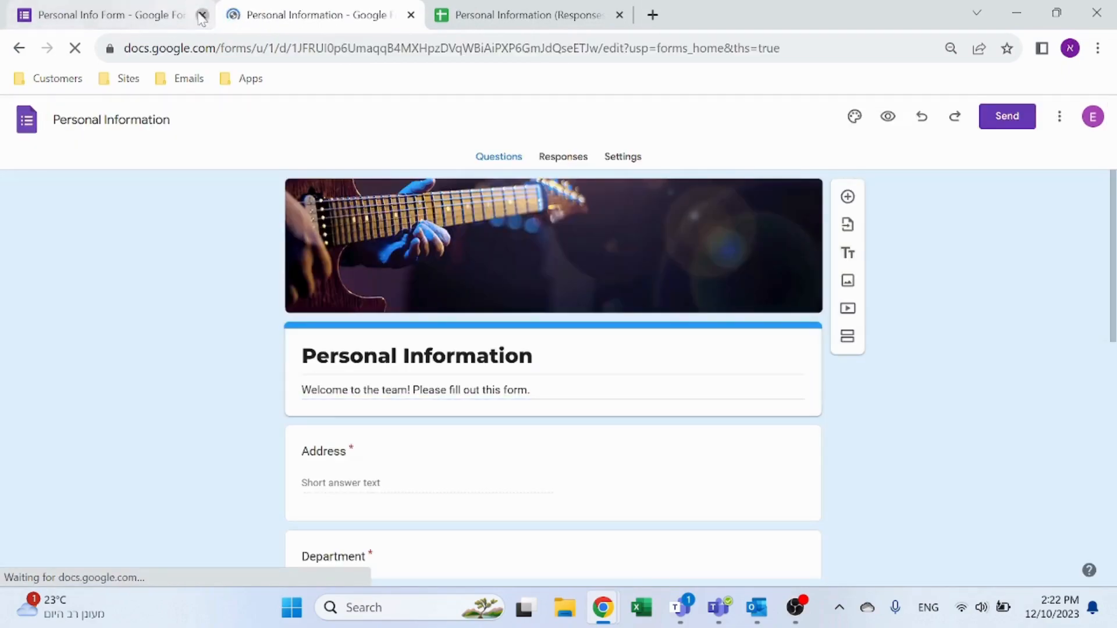
left_click(202, 15)
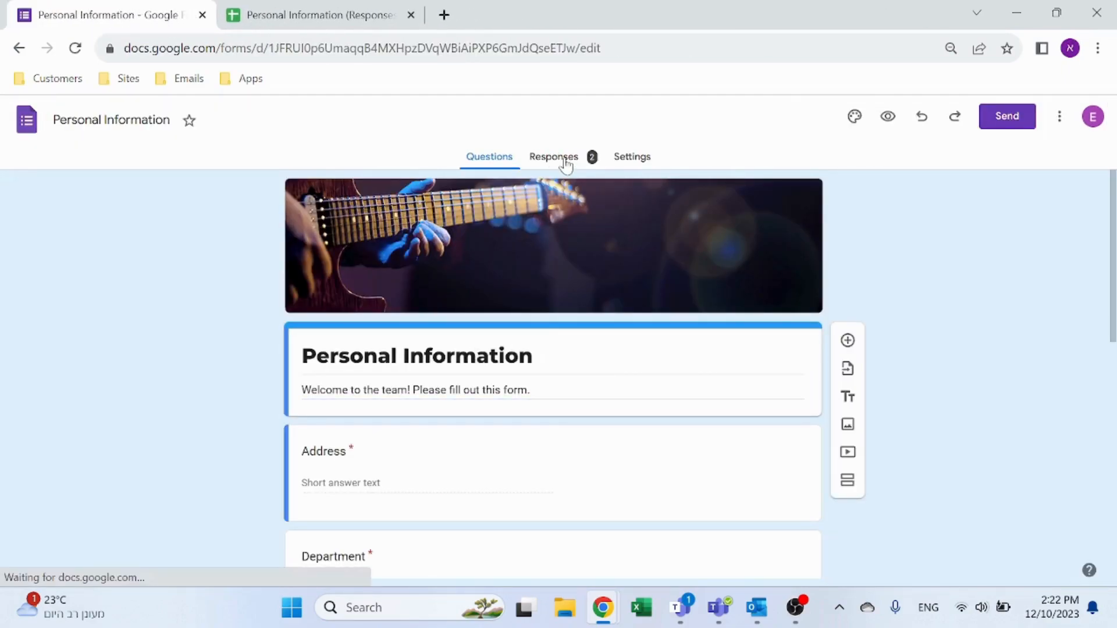
- Review the Personal Information form's response summary down to the job rating chart and date of birth
left_click(564, 163)
scroll(563, 344, "down", 5)
scroll(560, 322, "up", 1)
scroll(561, 322, "down", 6)
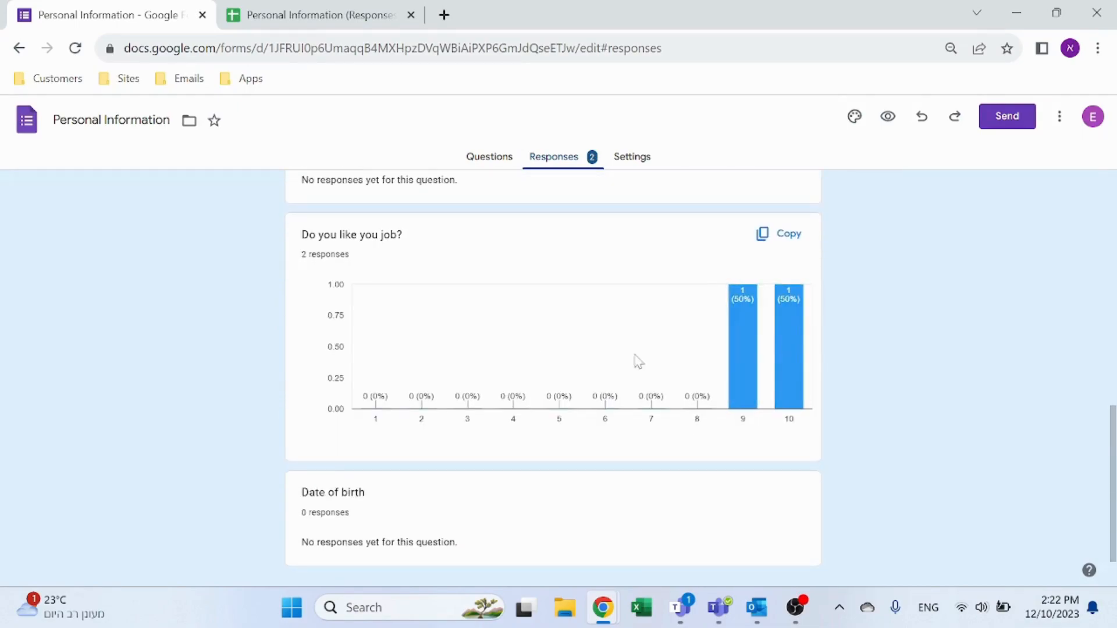
- Review the Personal Information responses question by question, from Address through to the "Do you like you job?" ratings
scroll(503, 446, "up", 15)
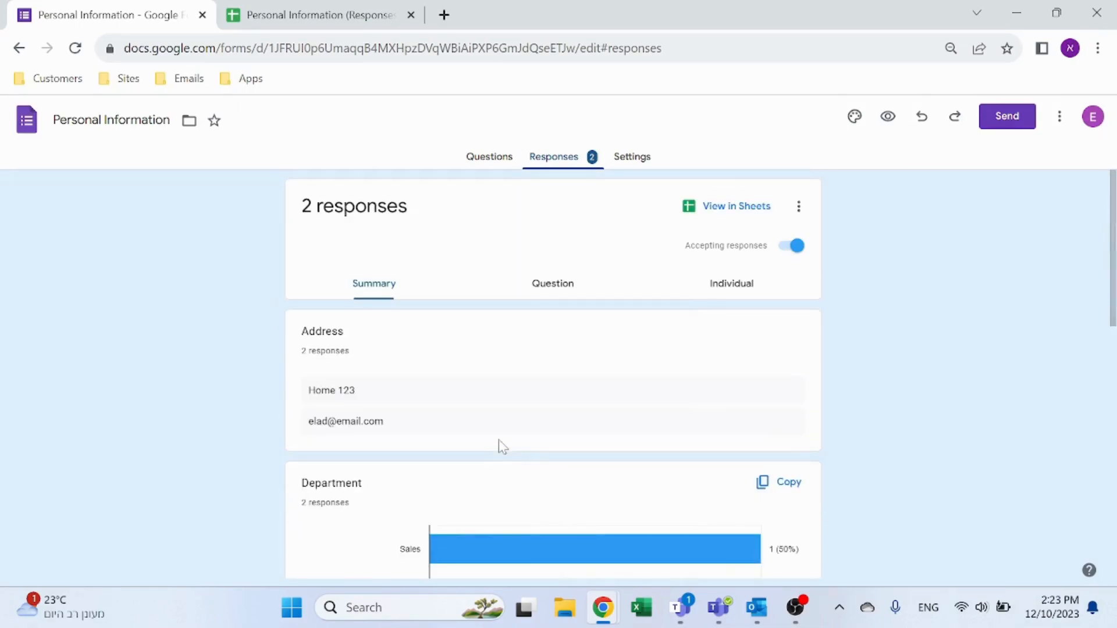
left_click(553, 292)
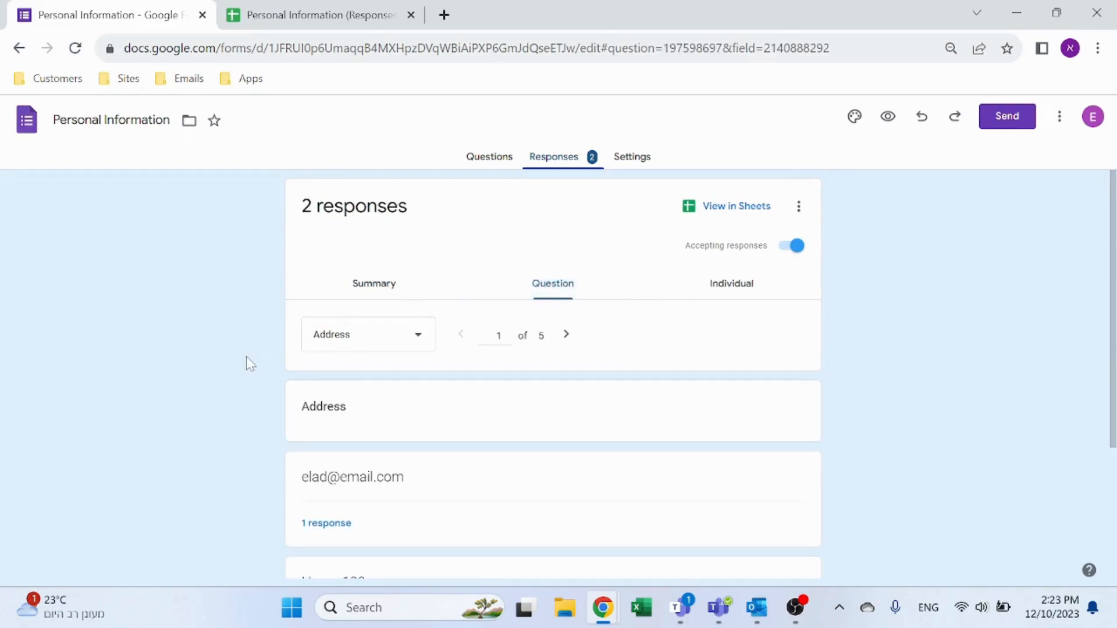
scroll(244, 360, "down", 3)
scroll(205, 370, "up", 1)
left_click(568, 252)
left_click(567, 252)
left_click(568, 251)
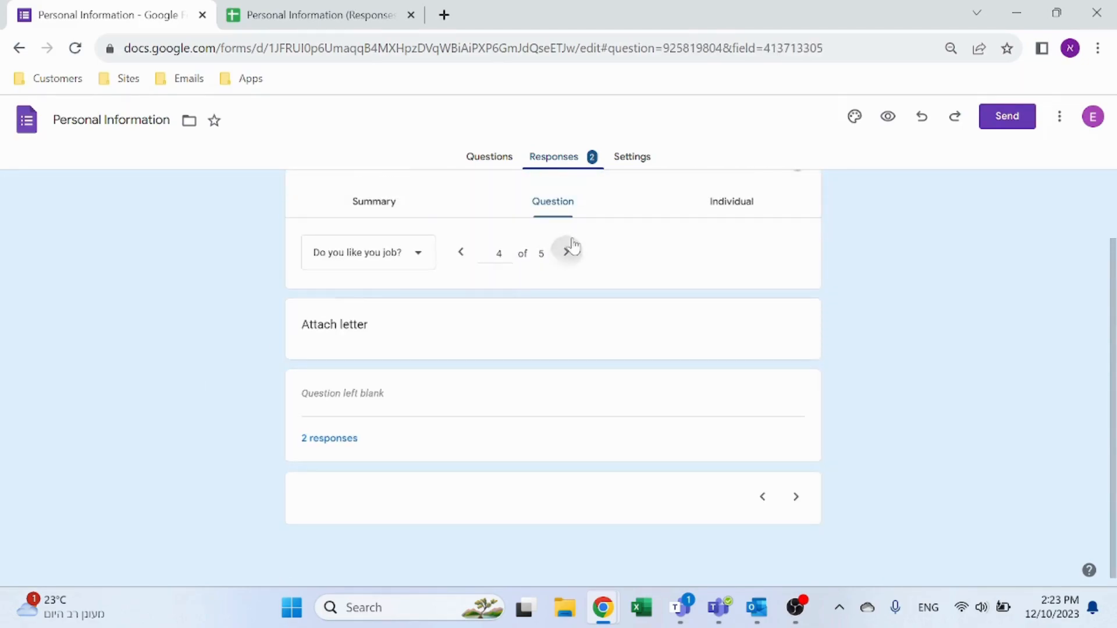
scroll(511, 378, "down", 2)
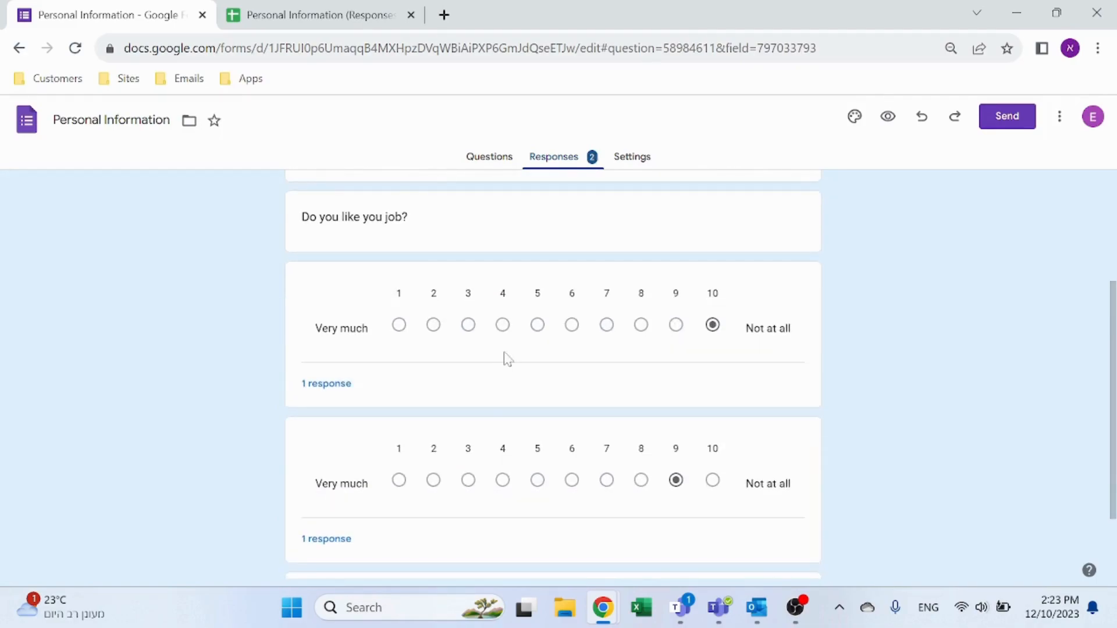
scroll(504, 335, "up", 3)
- Check the linked Personal Information (Responses) spreadsheet, then return to the form's responses and finish on its question editor
left_click(492, 165)
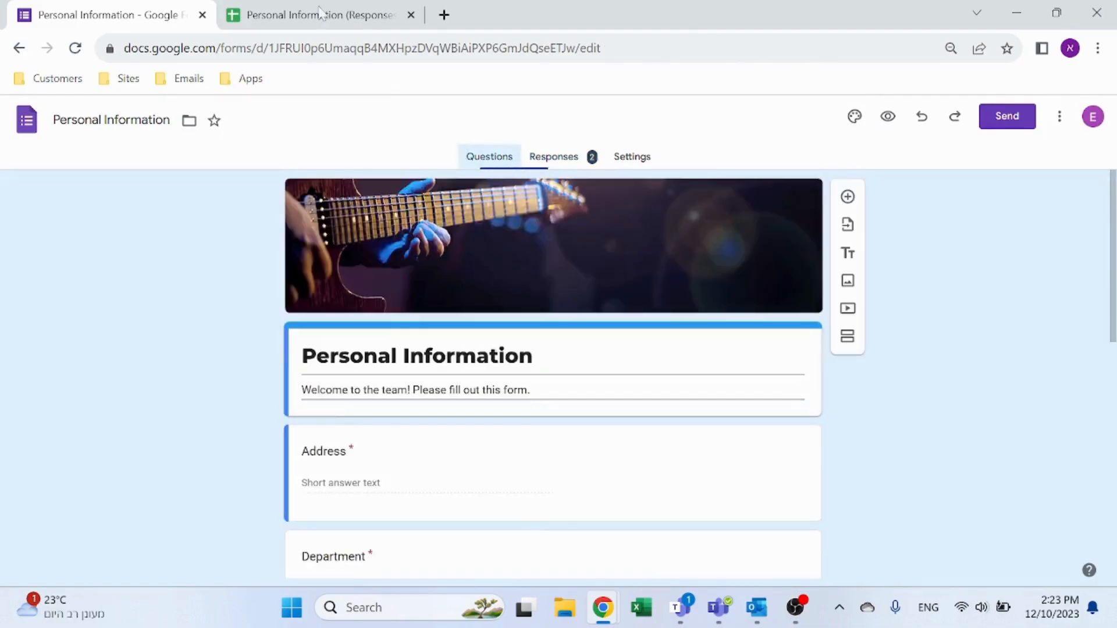
left_click(271, 12)
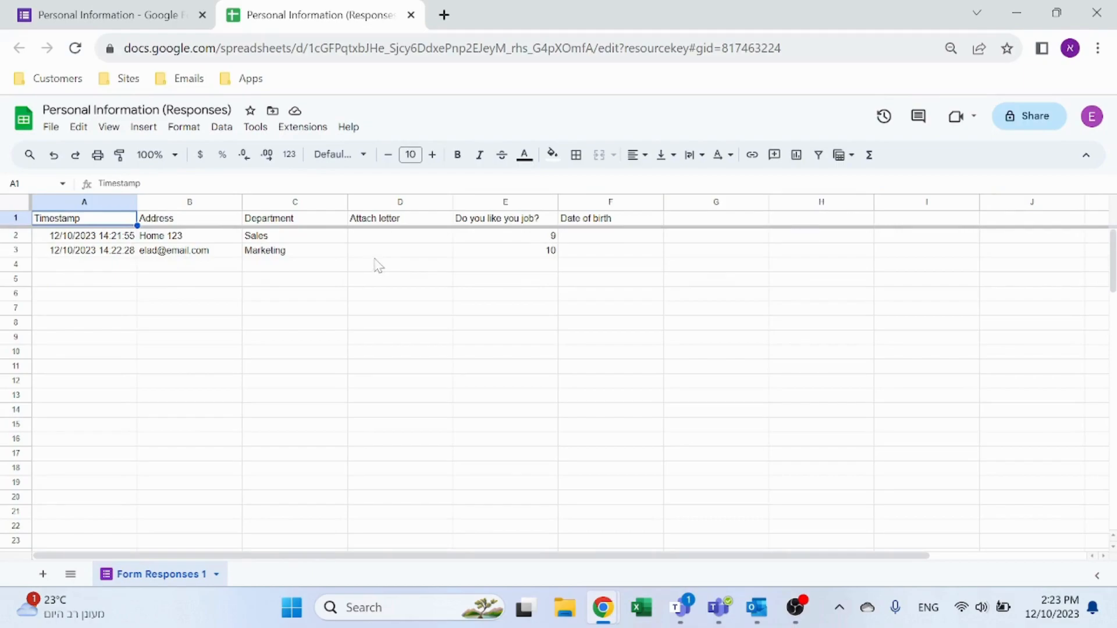
left_click(165, 13)
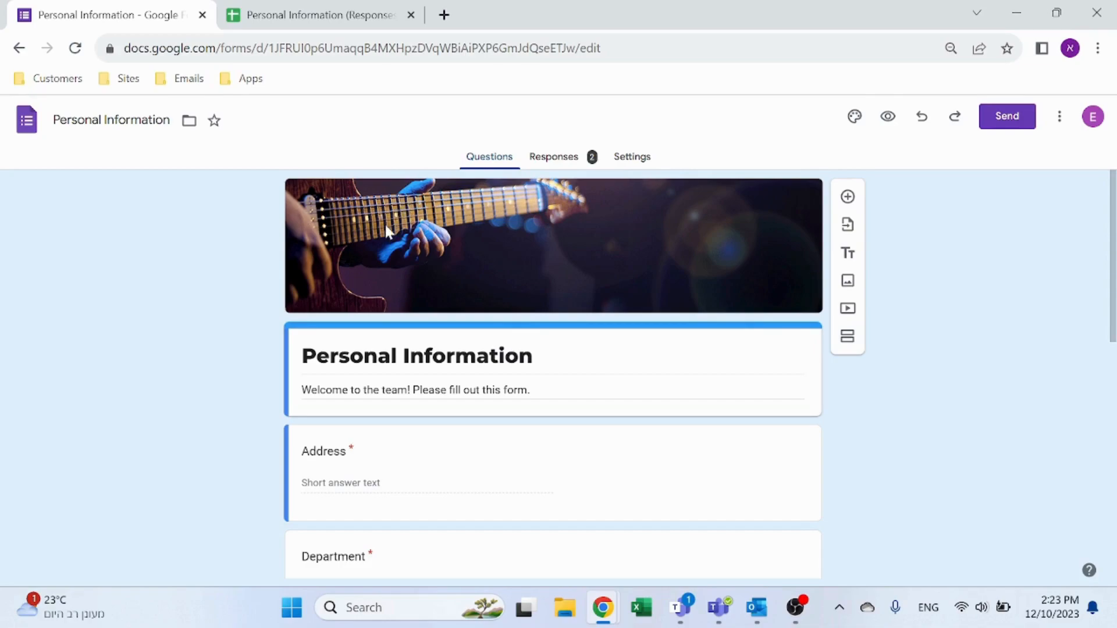
left_click(554, 158)
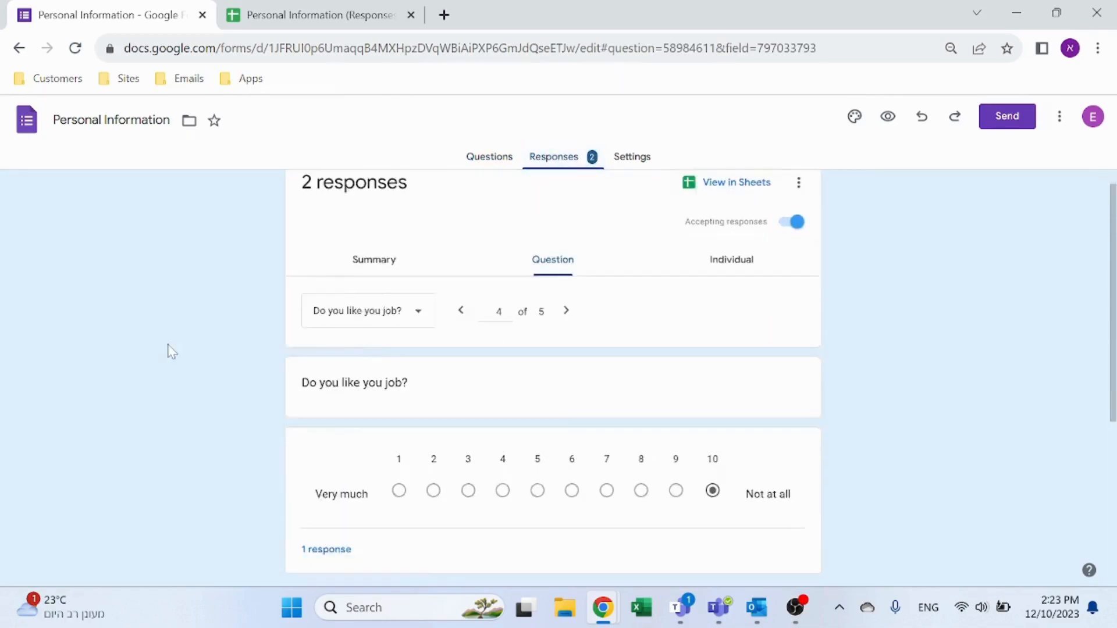
left_click(486, 157)
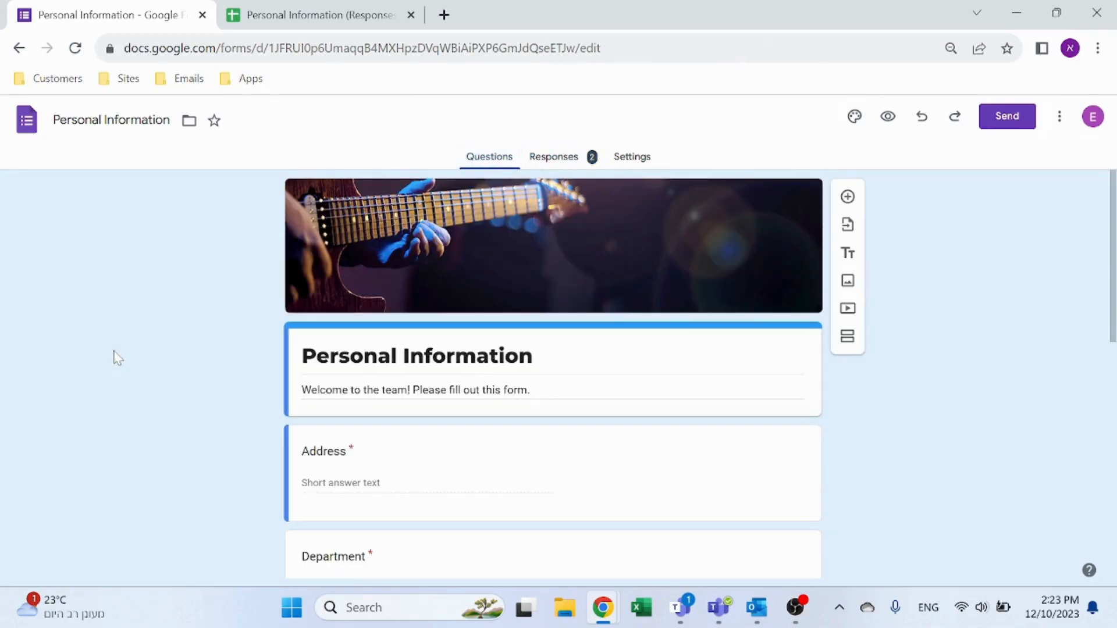